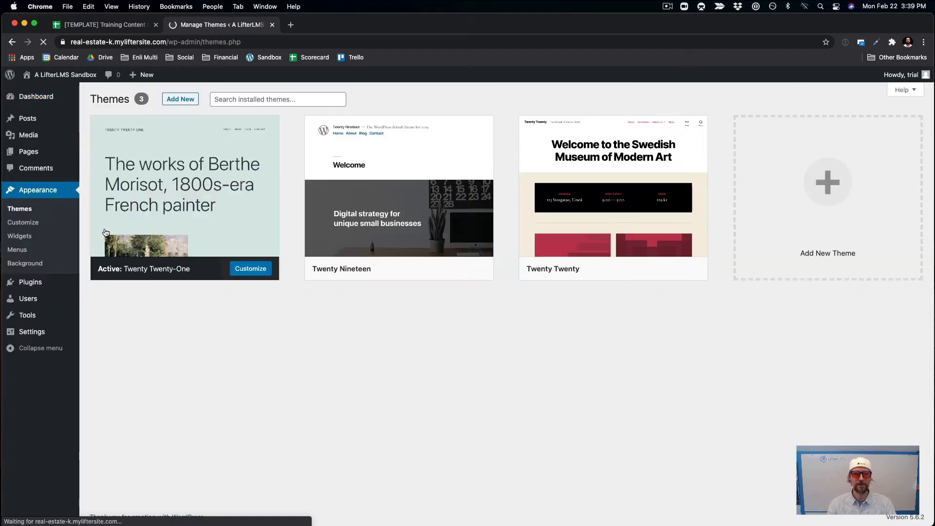
# Search the theme directory for 'kadence', then install and activate the Kadence theme.
pyautogui.click(804, 187)
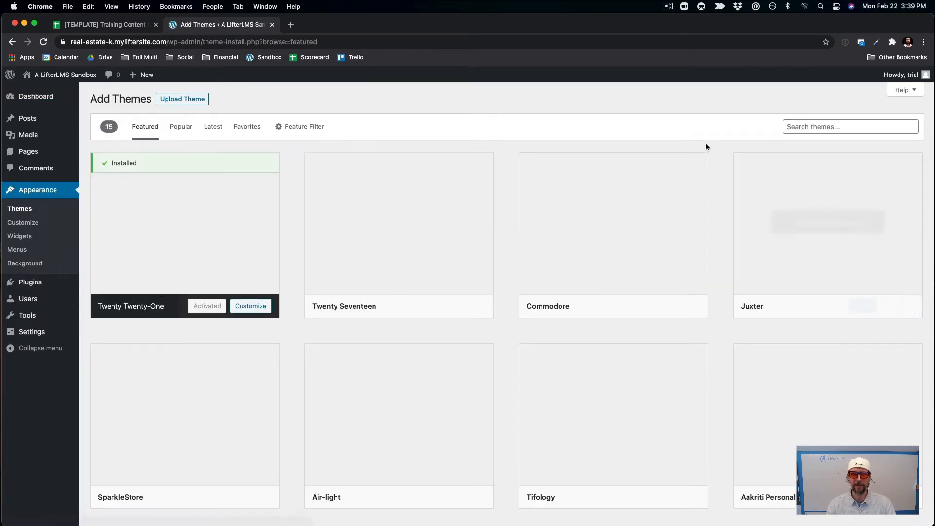
pyautogui.click(828, 128)
pyautogui.write('ka')
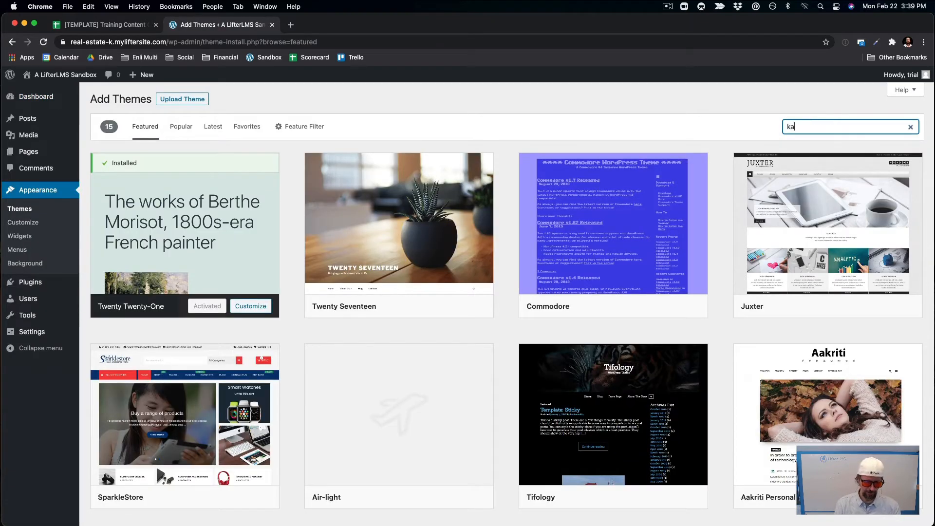
pyautogui.write('dence')
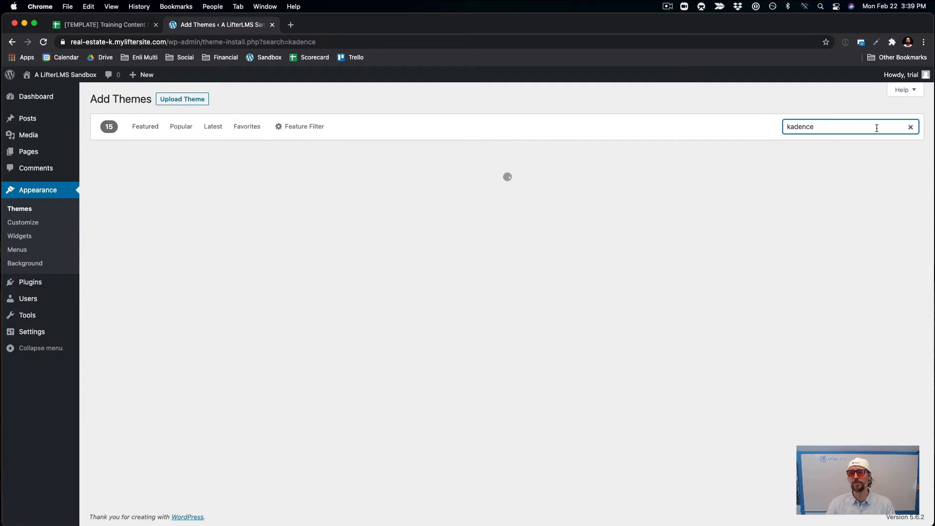
pyautogui.moveTo(221, 172)
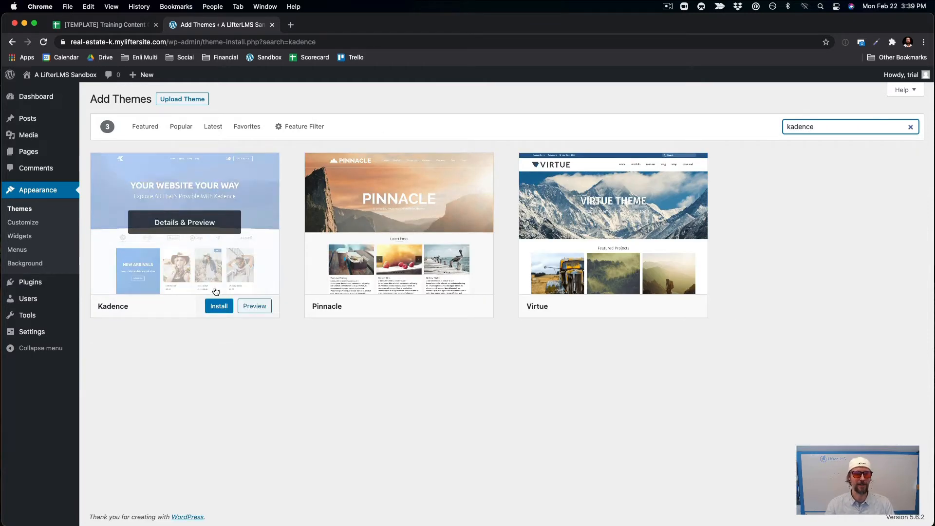
pyautogui.click(218, 306)
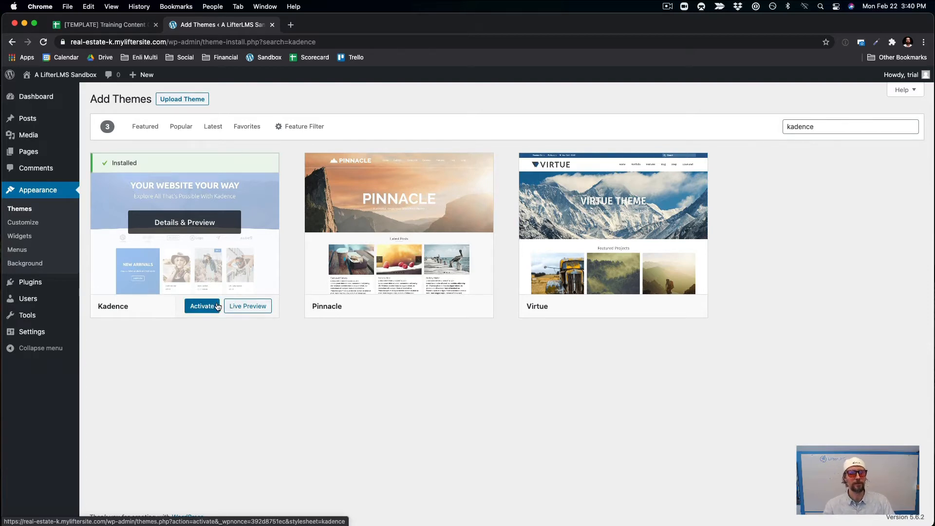
pyautogui.click(202, 306)
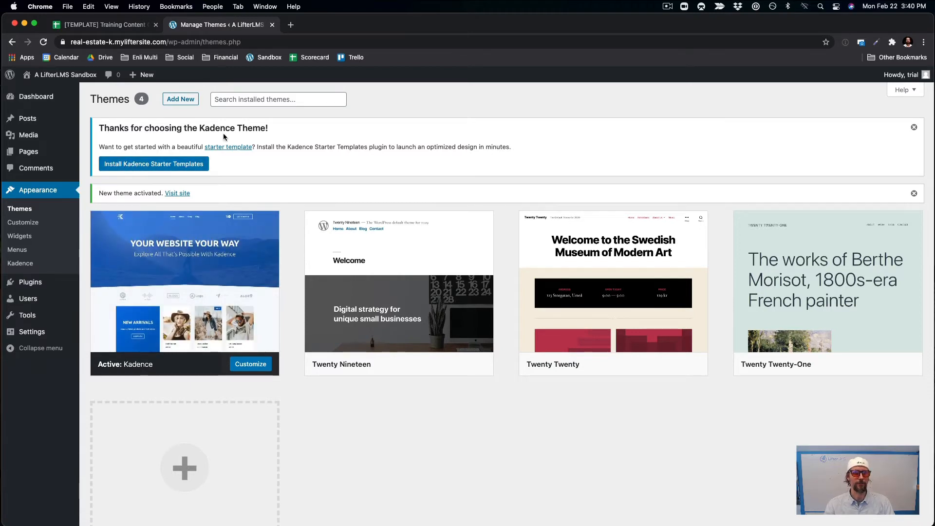
# Install Kadence Starter Templates, choose the Gutenberg builder, and open the Real Estate template.
pyautogui.click(158, 166)
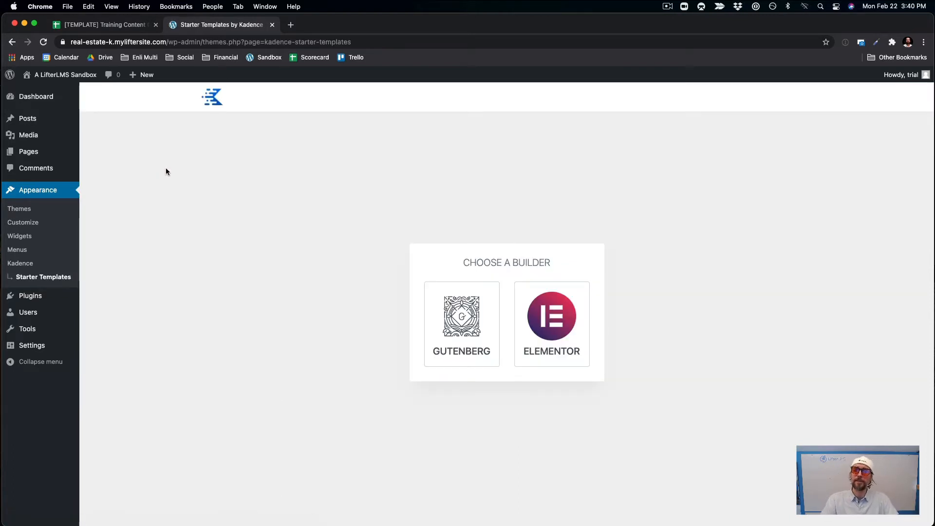
pyautogui.click(438, 336)
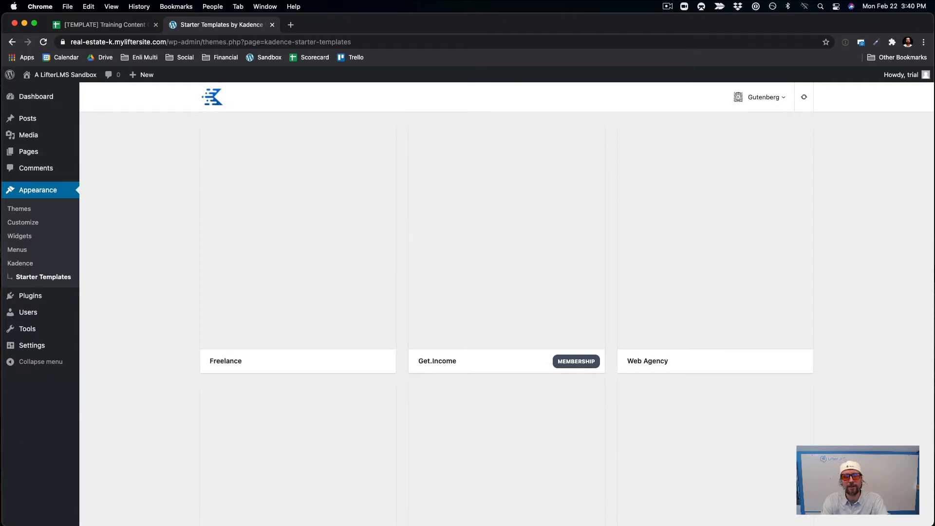
pyautogui.scroll(-2, 882, 428)
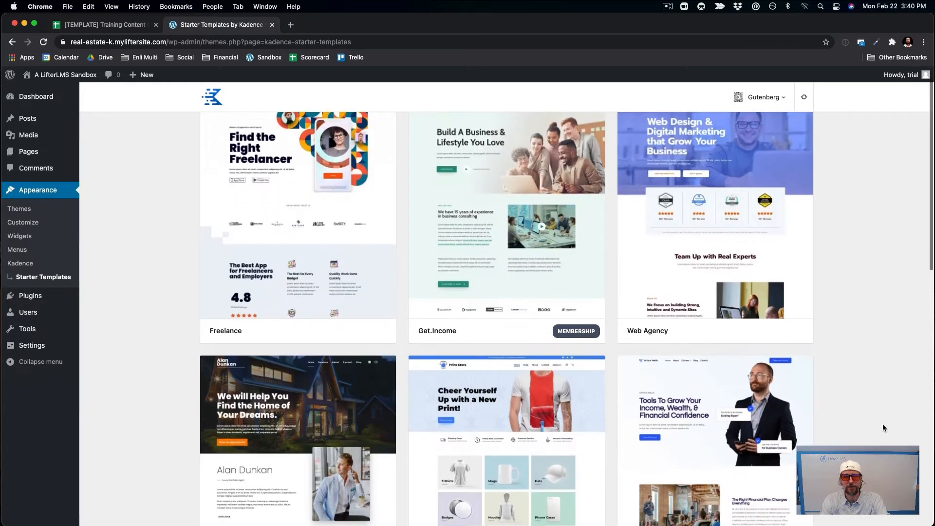
pyautogui.scroll(-3, 882, 427)
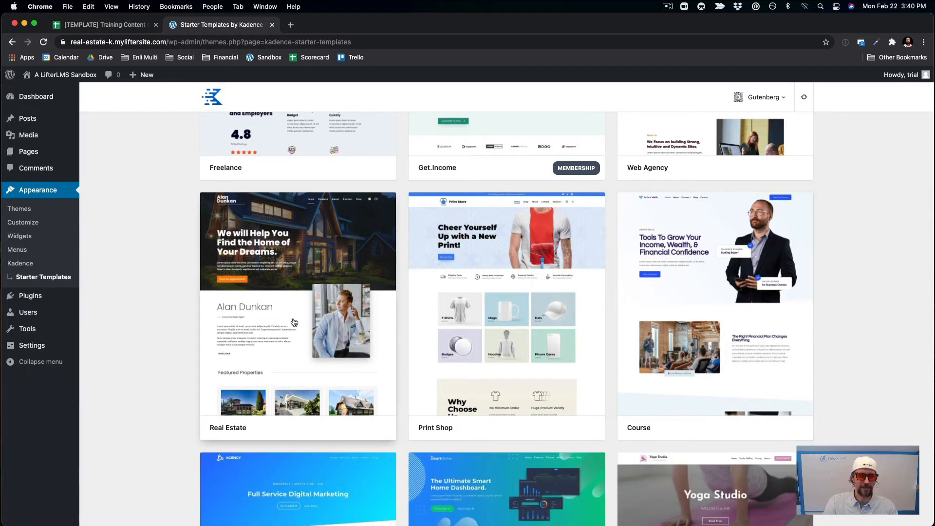
pyautogui.click(293, 322)
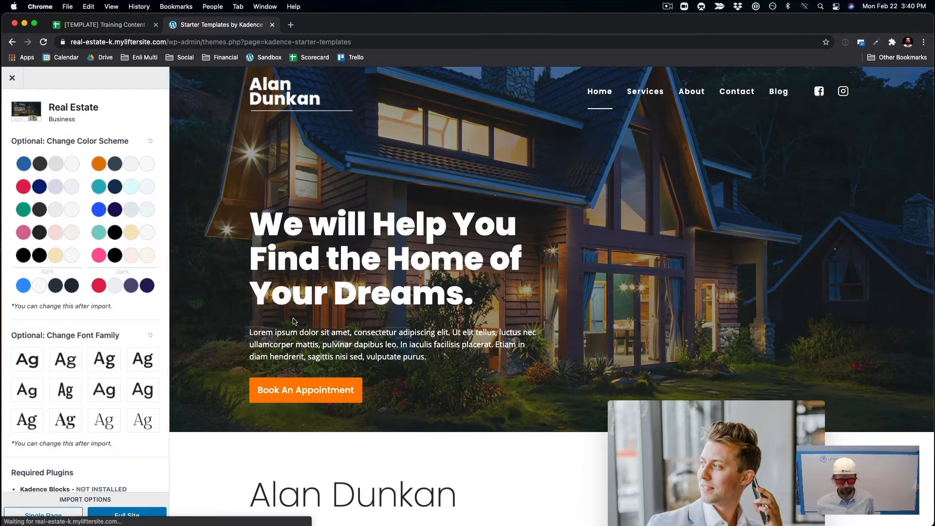
# Look over the Real Estate template's home, Services and About pages in the preview.
pyautogui.scroll(-10, 293, 322)
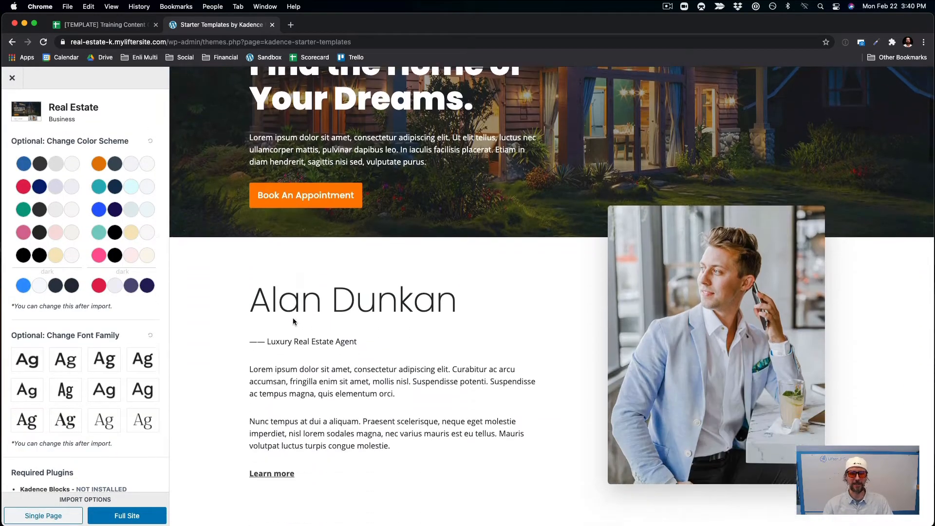
pyautogui.scroll(10, 597, 288)
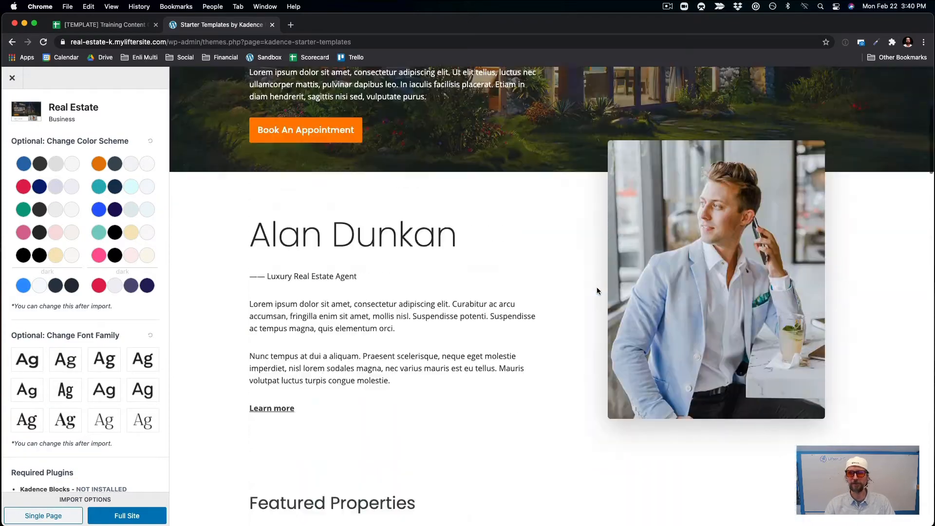
pyautogui.click(659, 98)
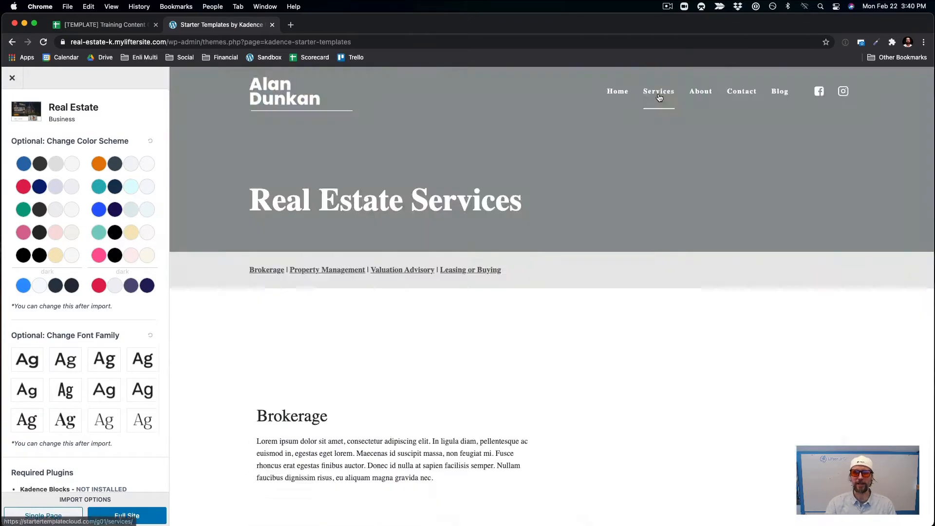
pyautogui.scroll(-15, 622, 287)
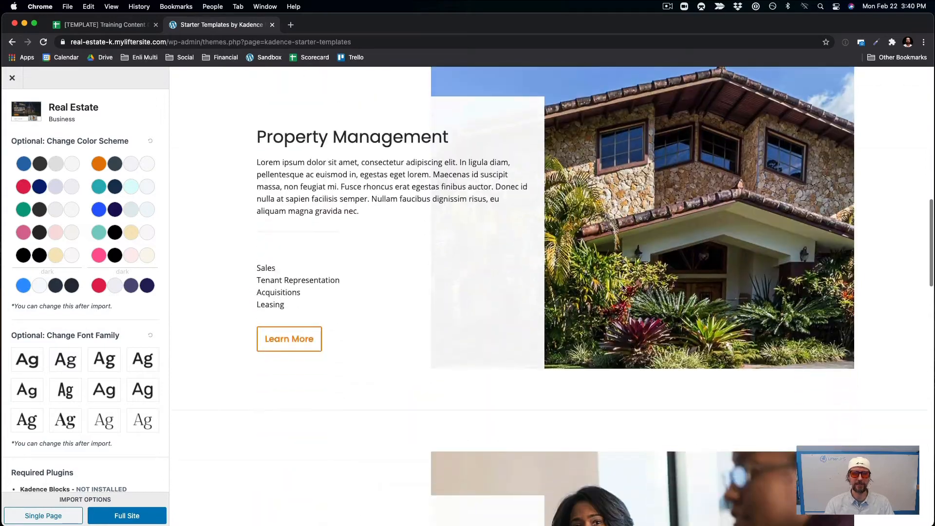
pyautogui.scroll(15, 621, 287)
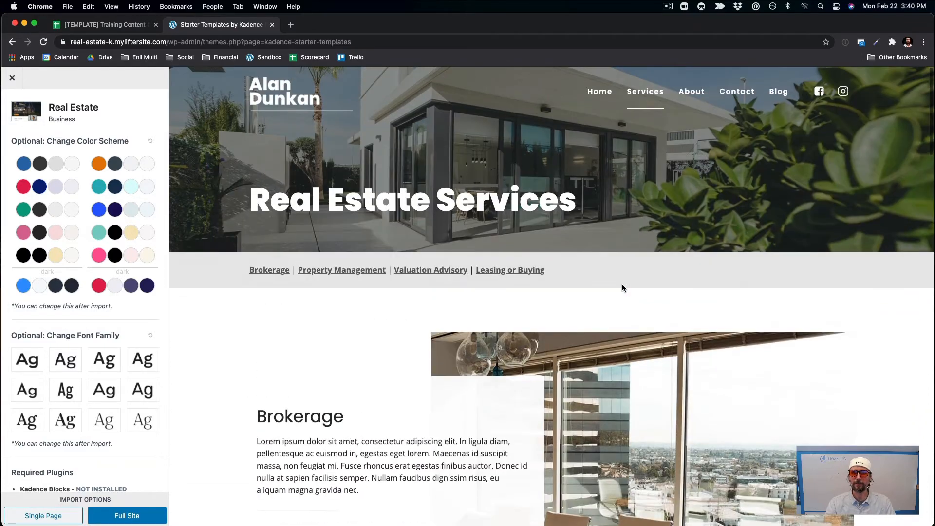
pyautogui.click(692, 92)
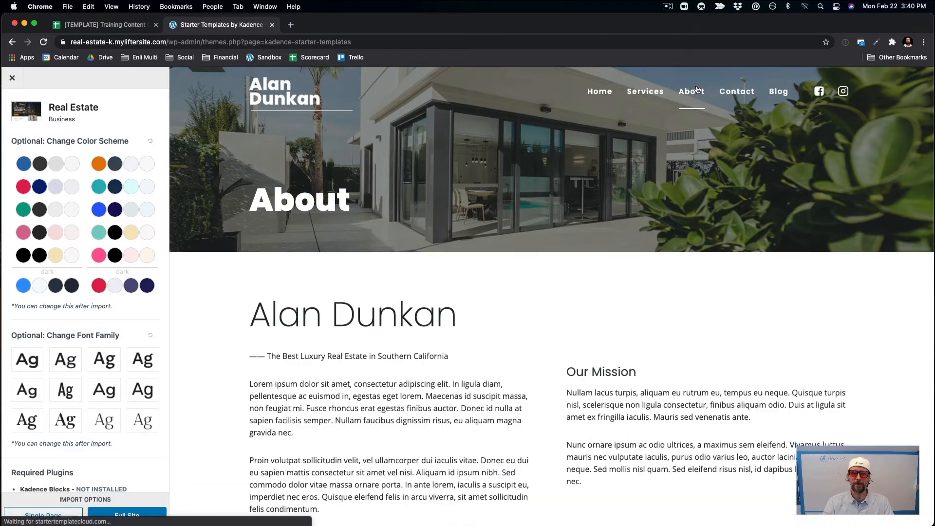
pyautogui.scroll(-15, 682, 209)
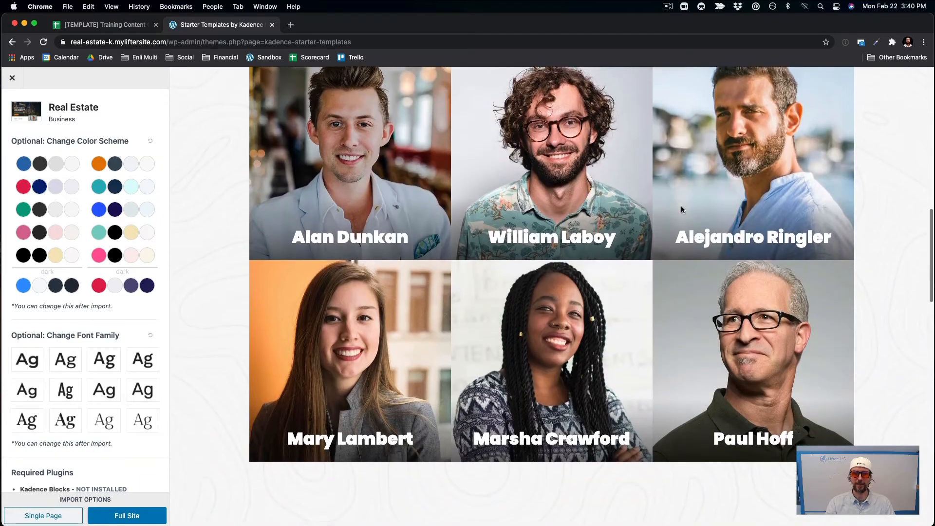
pyautogui.scroll(-5, 682, 209)
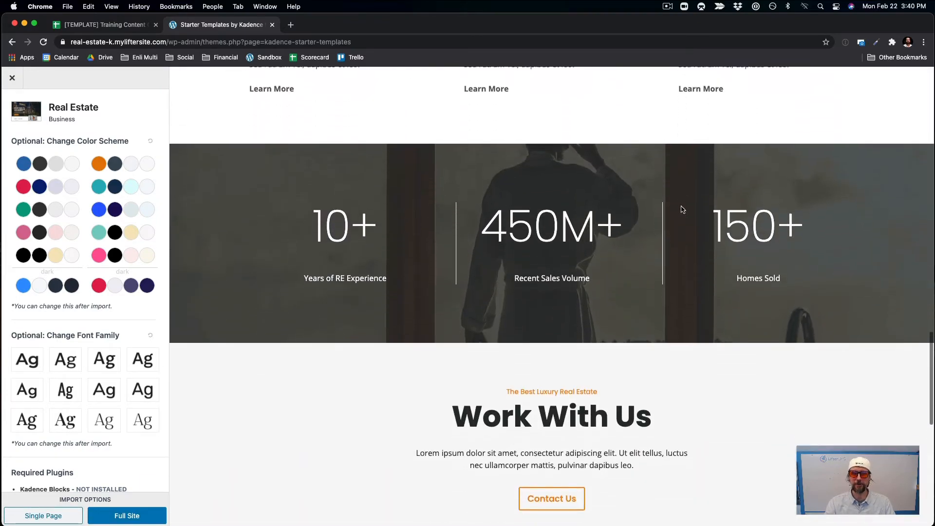
pyautogui.scroll(15, 682, 209)
pyautogui.scroll(10, 681, 206)
# Preview the template's Contact and Blog pages, then return to its Home page.
pyautogui.click(737, 87)
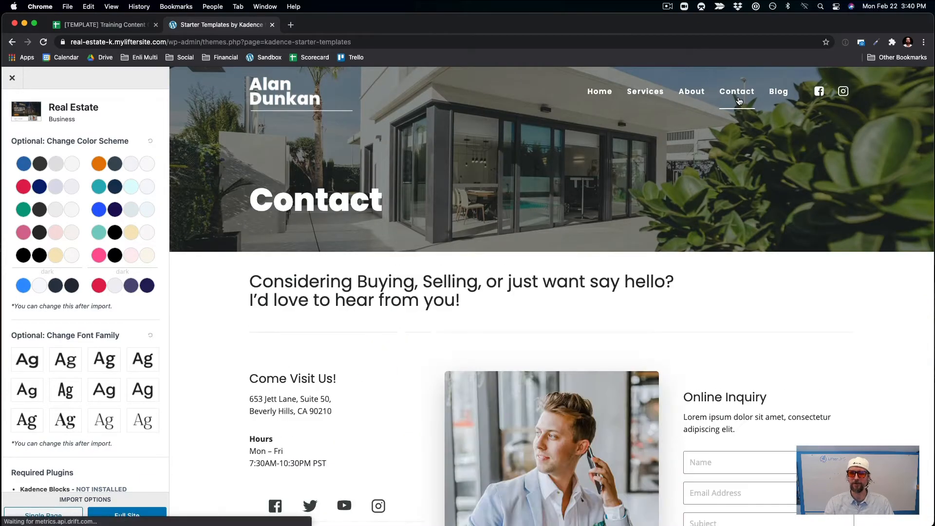
pyautogui.click(777, 99)
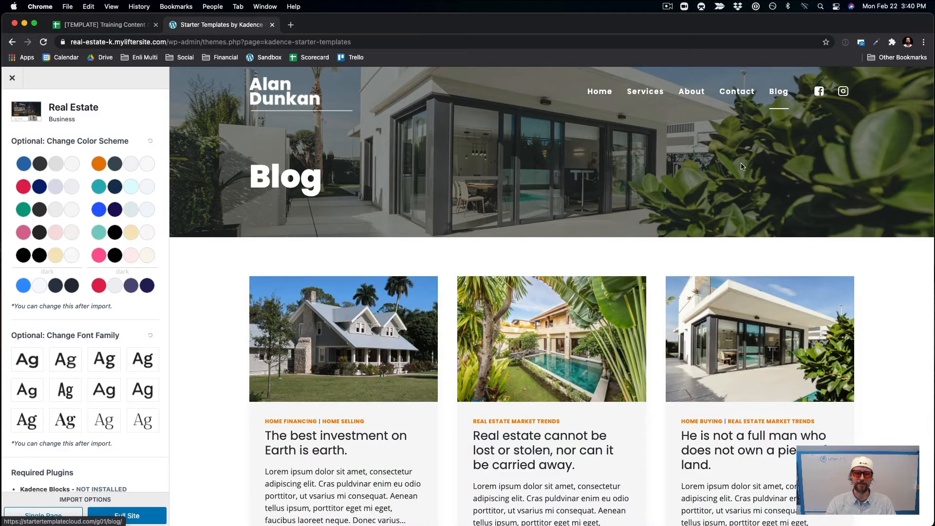
pyautogui.scroll(-5, 723, 216)
pyautogui.scroll(-8, 722, 215)
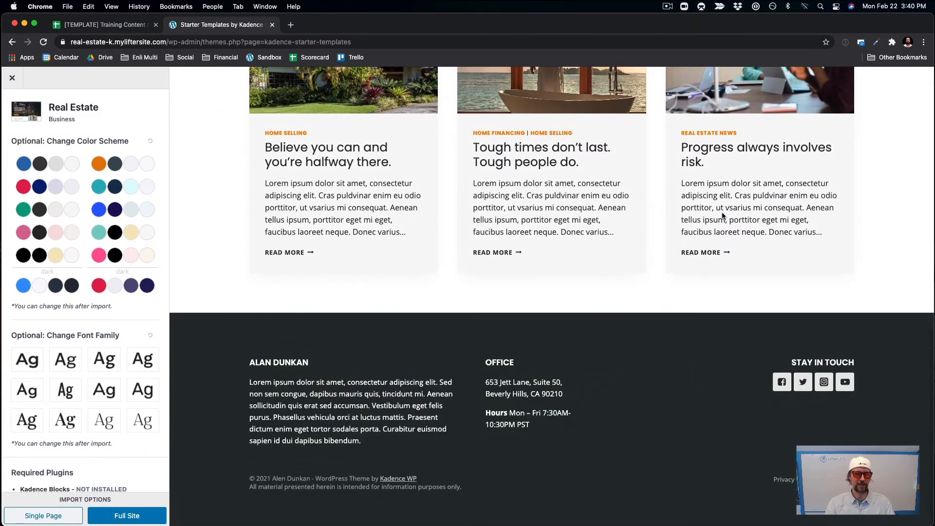
pyautogui.scroll(12, 723, 215)
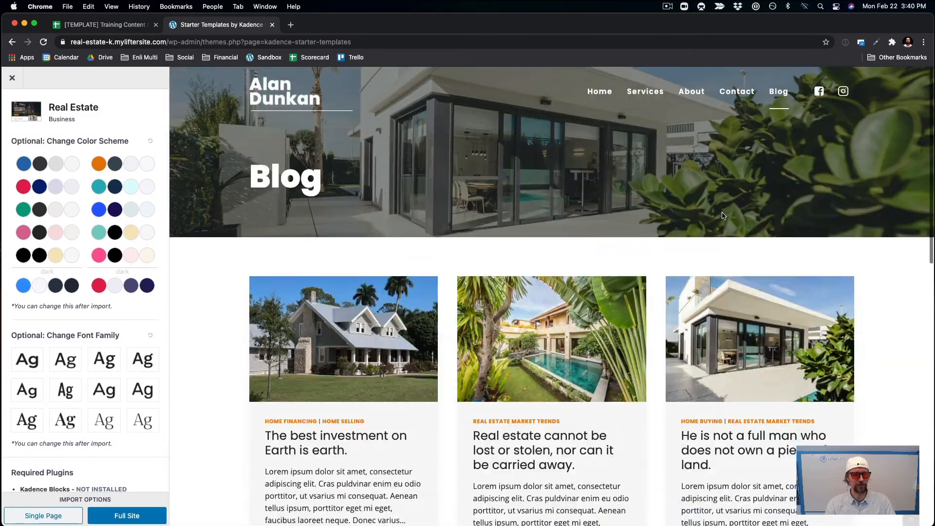
pyautogui.click(287, 95)
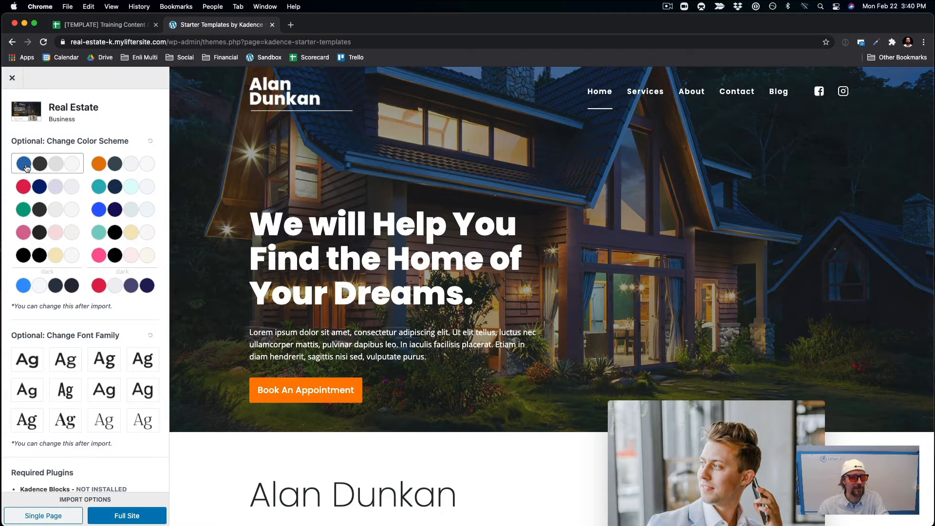
# Try the dark blue, black, pink, green and red colour schemes, settling on pink.
pyautogui.click(23, 287)
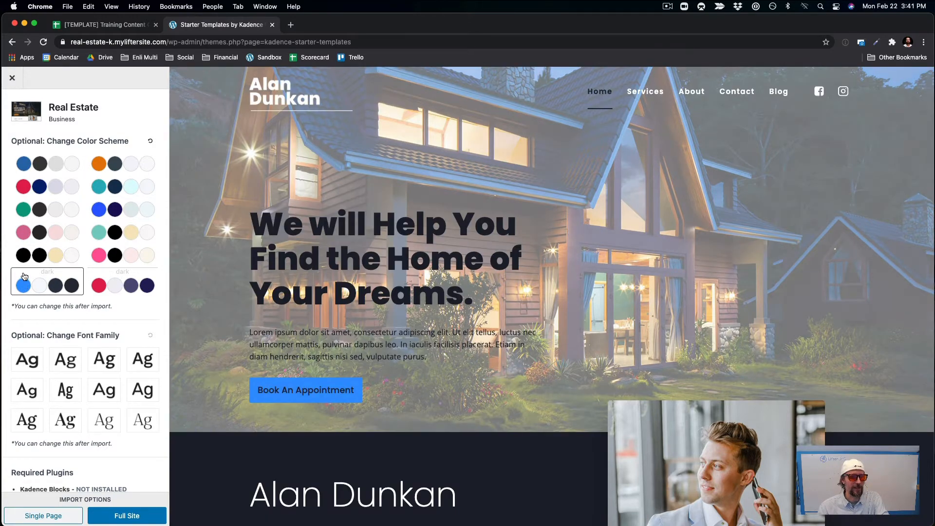
pyautogui.click(23, 255)
pyautogui.click(23, 233)
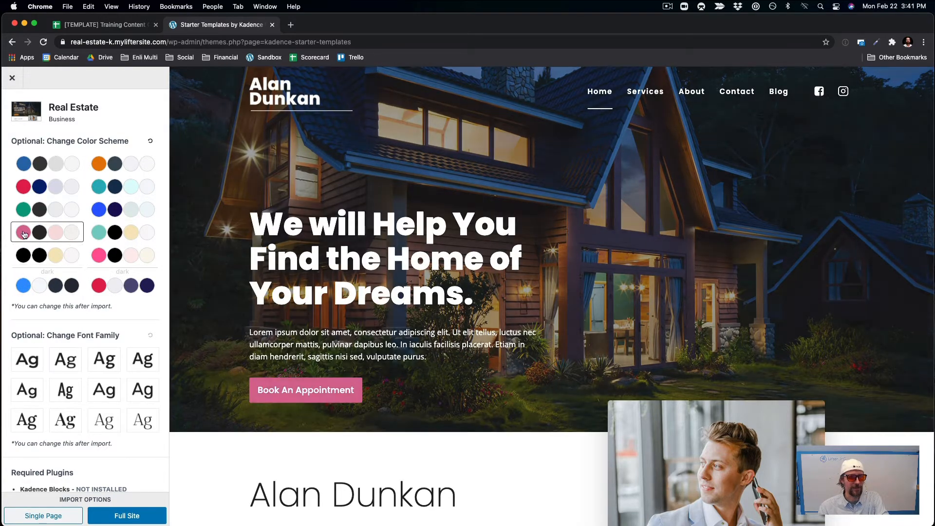
pyautogui.click(24, 212)
pyautogui.click(23, 193)
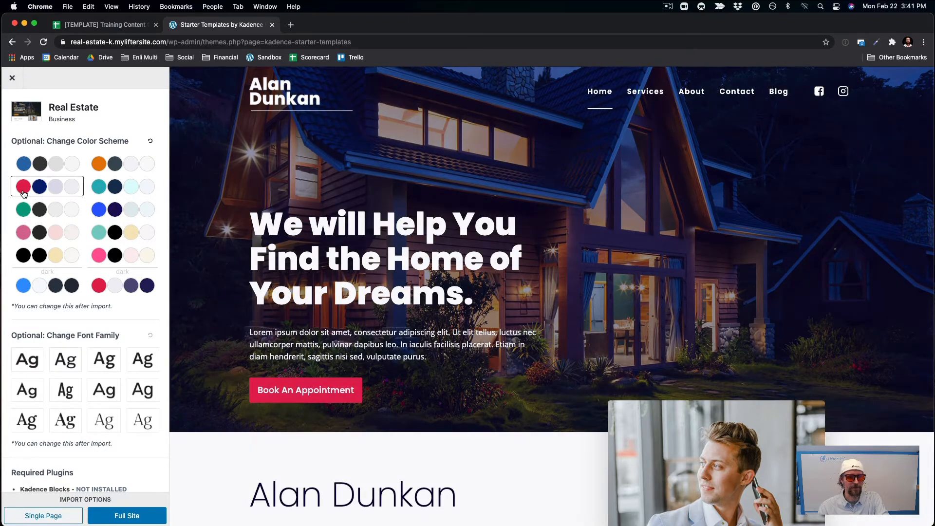
pyautogui.click(29, 228)
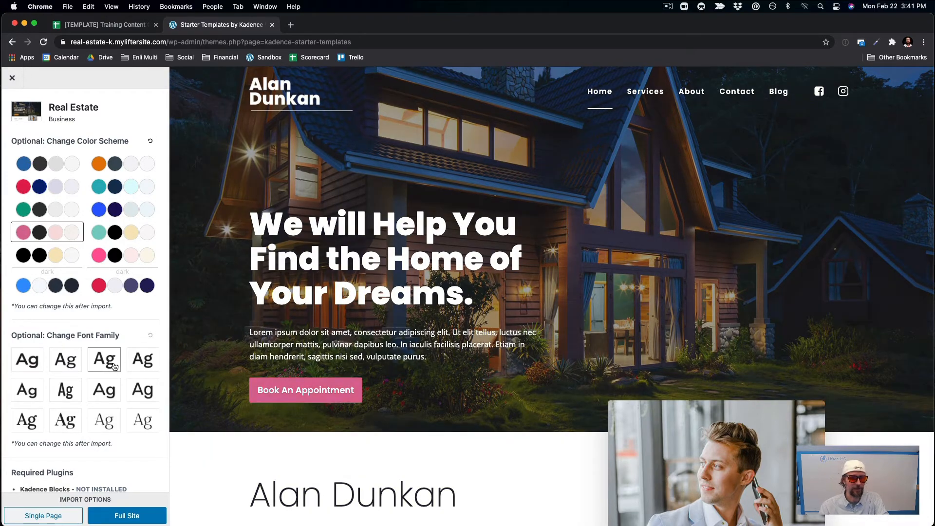
# Switch the template fonts to Work Sans and choose the Full Site import option.
pyautogui.rightClick(134, 364)
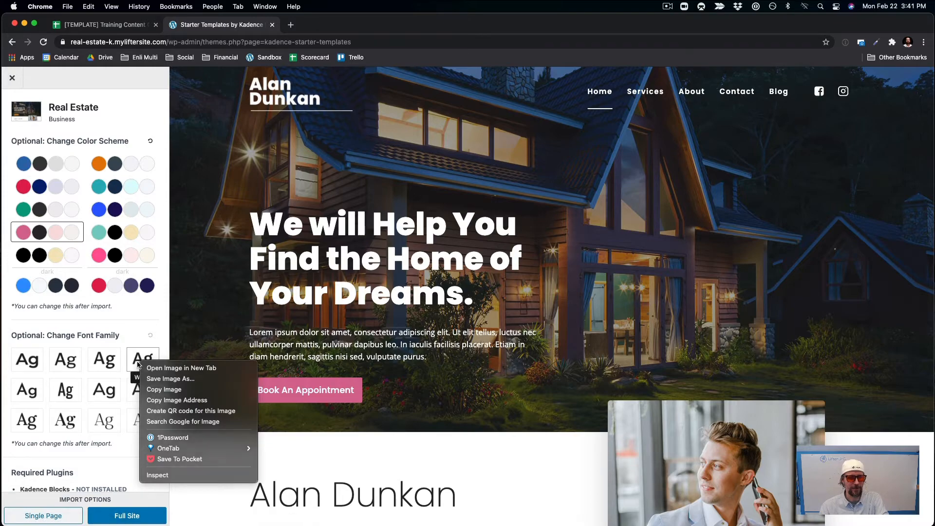
pyautogui.press('Escape')
pyautogui.click(139, 365)
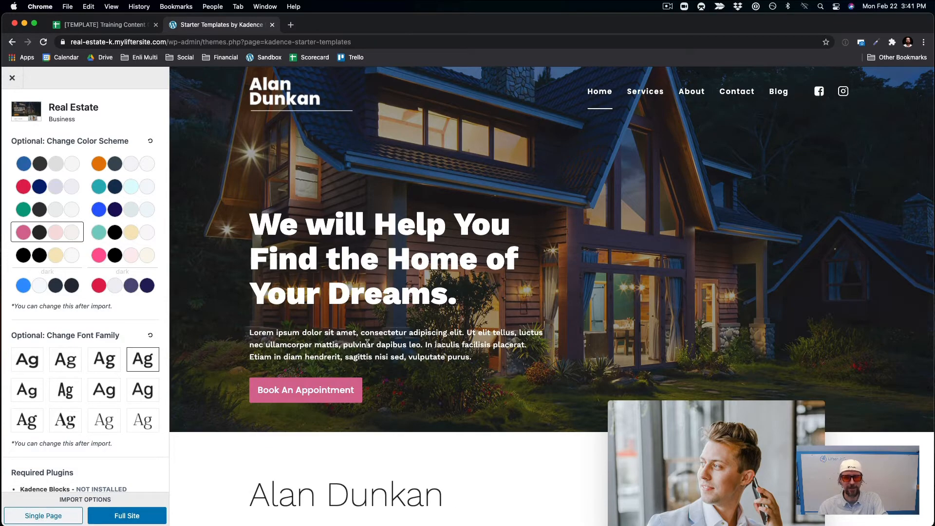
pyautogui.scroll(-10, 466, 330)
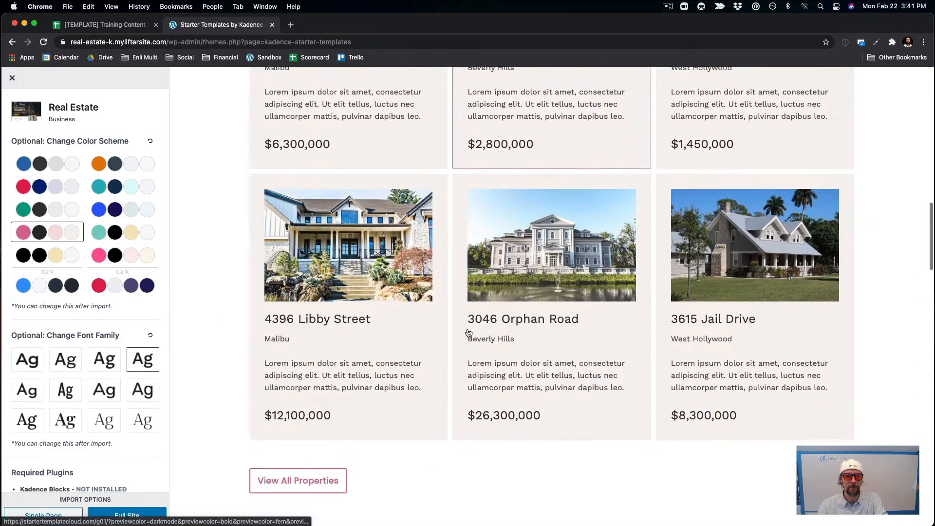
pyautogui.scroll(-2, 140, 326)
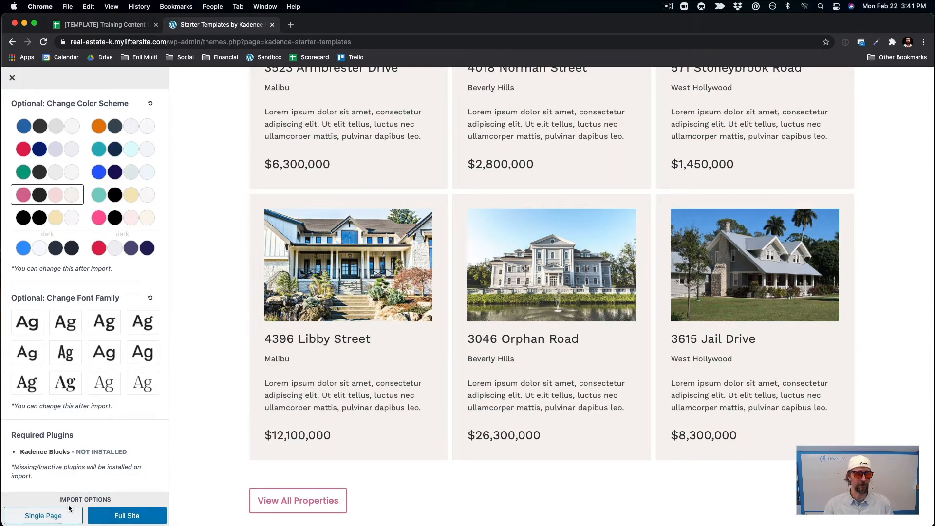
pyautogui.click(119, 516)
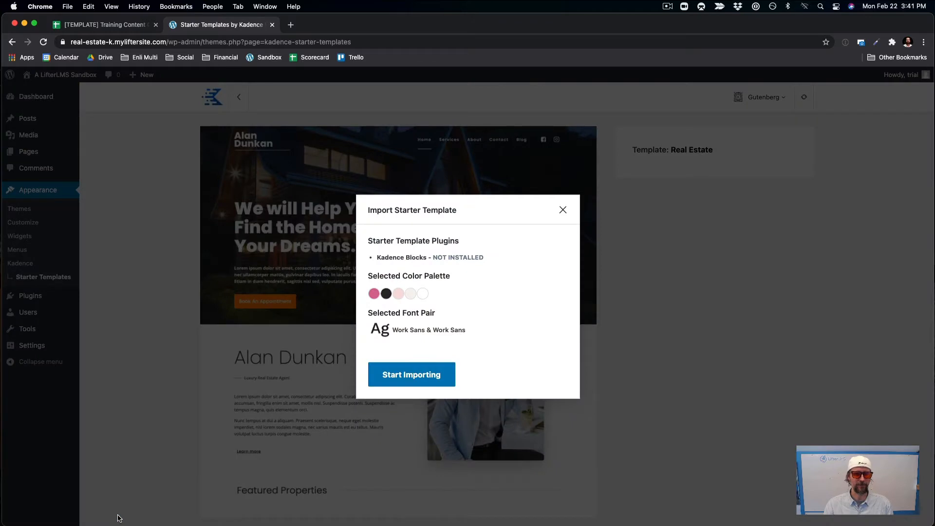
# Start importing the Real Estate starter site and wait for 'Import complete!'.
pyautogui.click(416, 368)
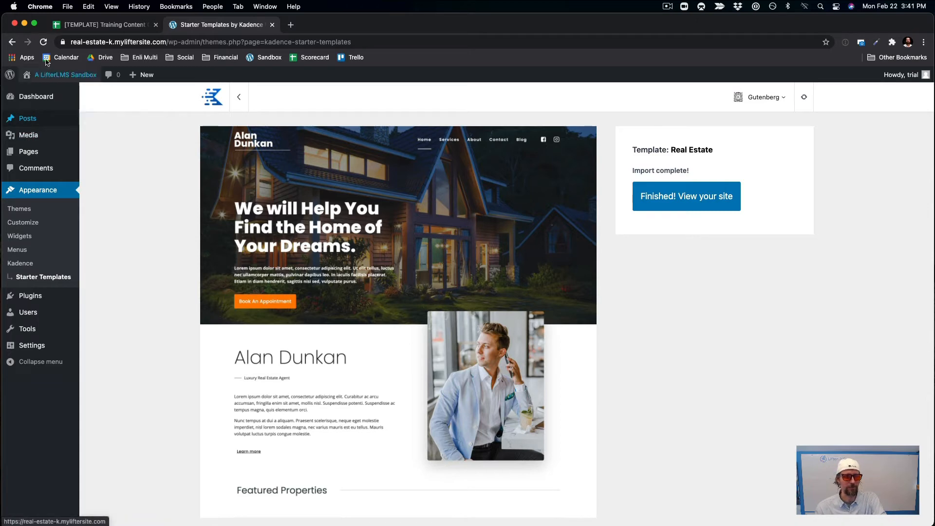
pyautogui.moveTo(49, 79)
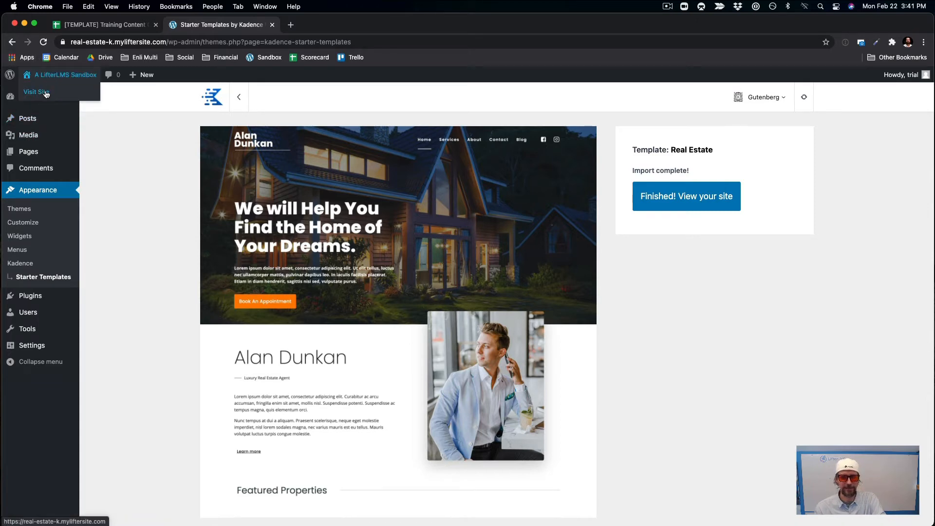
# View and scroll through the imported real estate homepage, then go back to the Dashboard.
pyautogui.click(695, 191)
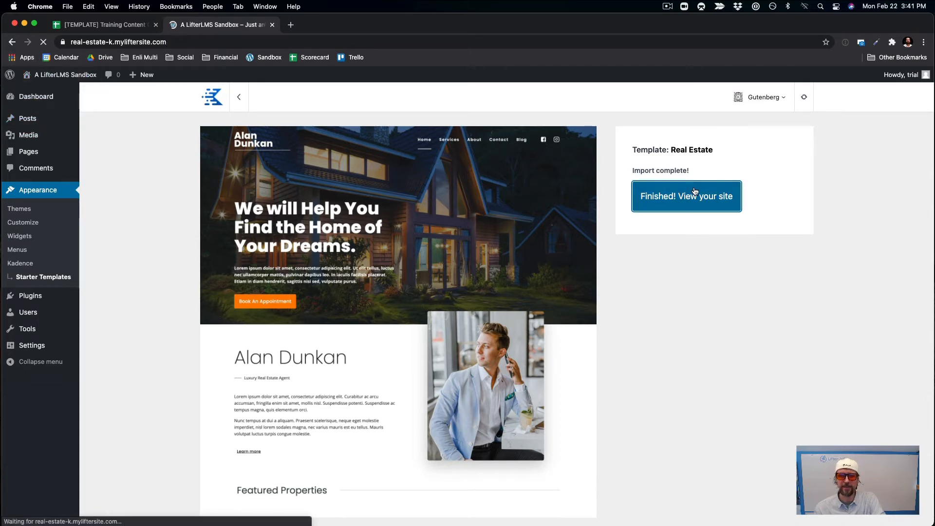
pyautogui.scroll(-15, 695, 191)
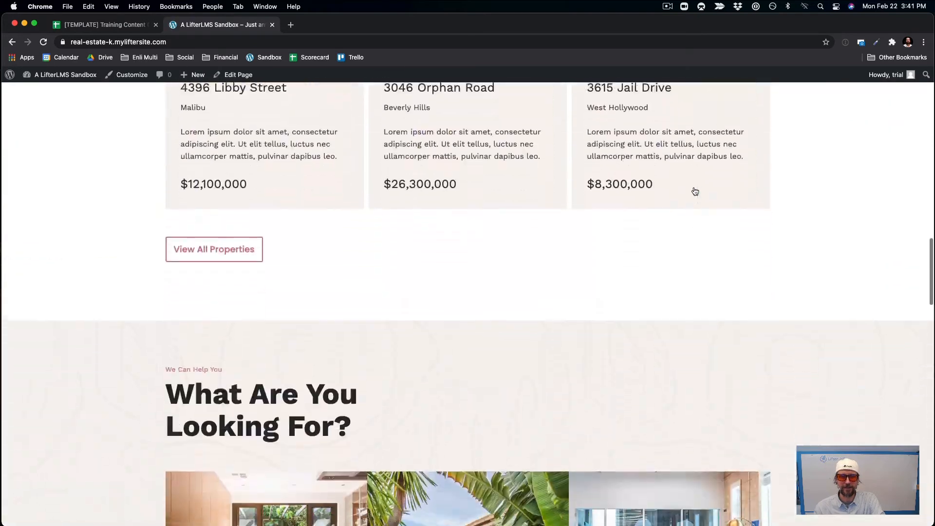
pyautogui.scroll(-10, 695, 192)
pyautogui.scroll(12, 695, 192)
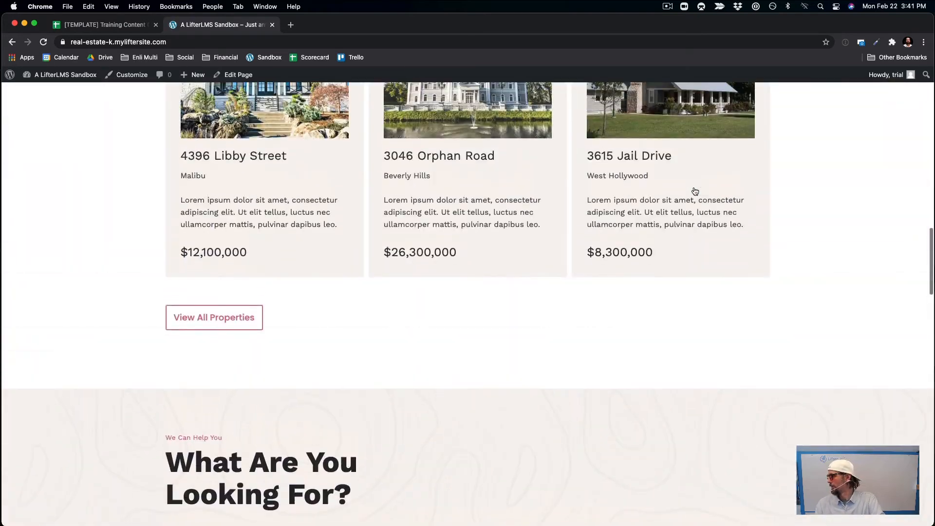
pyautogui.scroll(20, 695, 192)
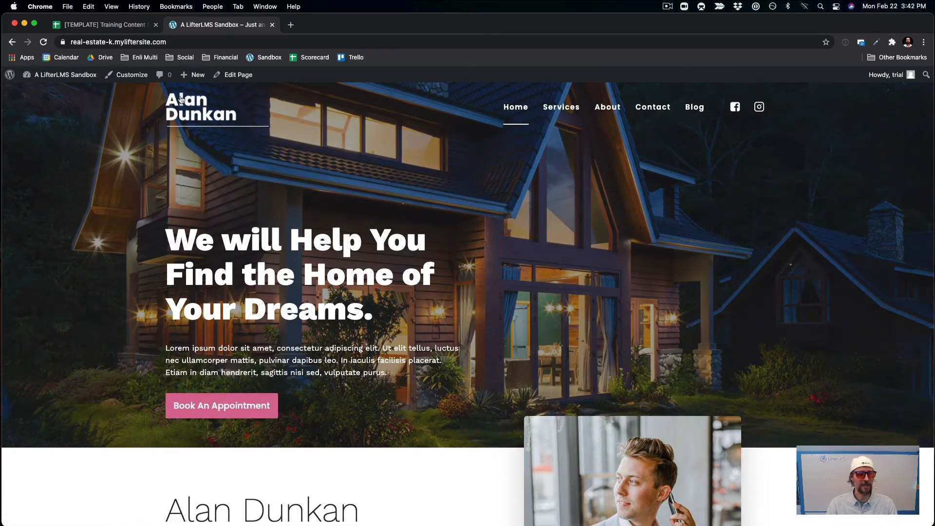
pyautogui.scroll(-10, 347, 306)
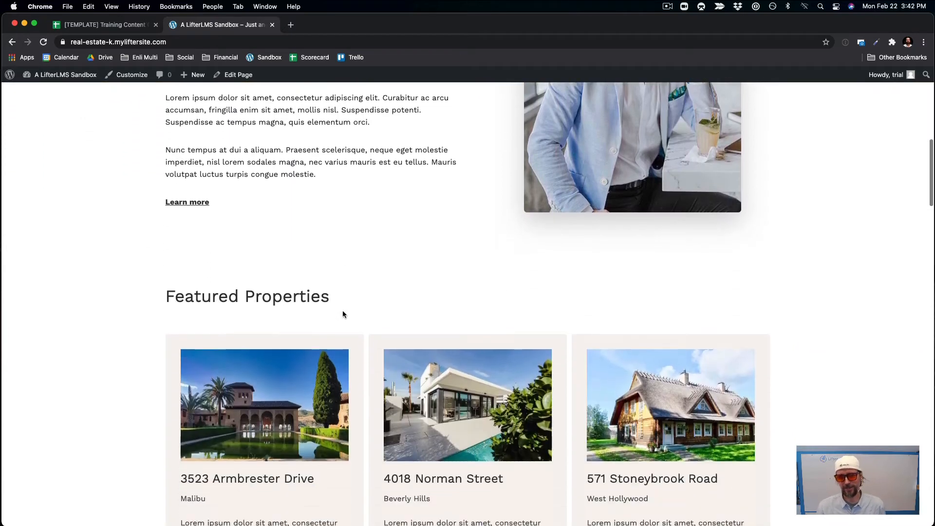
pyautogui.scroll(-5, 343, 314)
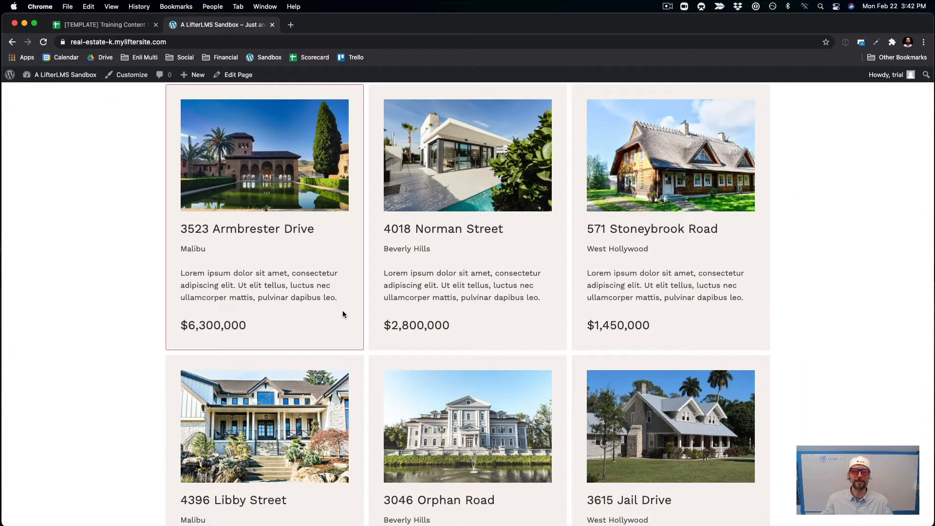
pyautogui.scroll(15, 342, 314)
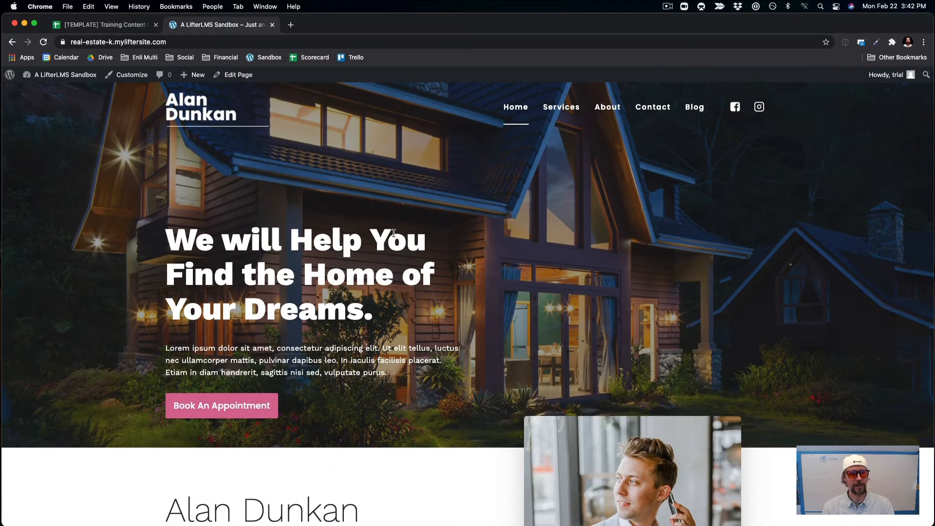
pyautogui.click(68, 92)
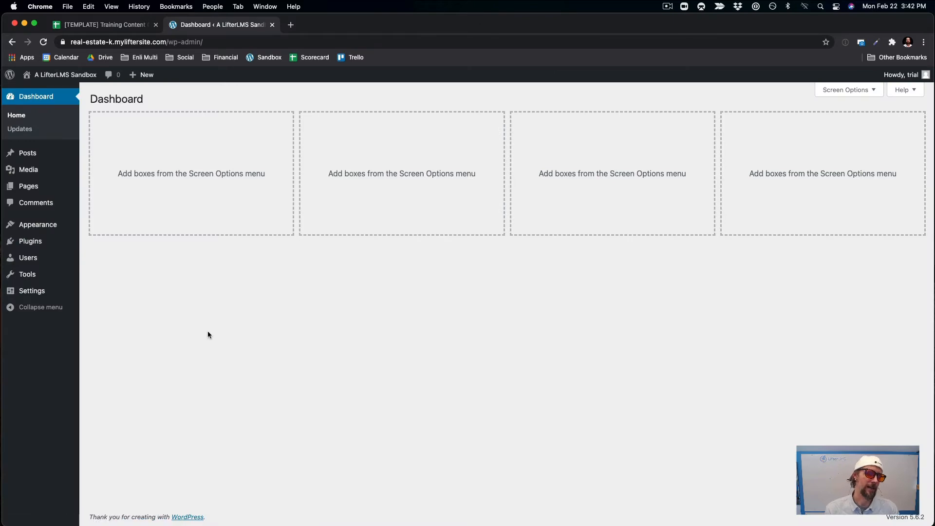
# Search plugins for 'lifterlms', then install and activate LMS by LifterLMS.
pyautogui.moveTo(63, 243)
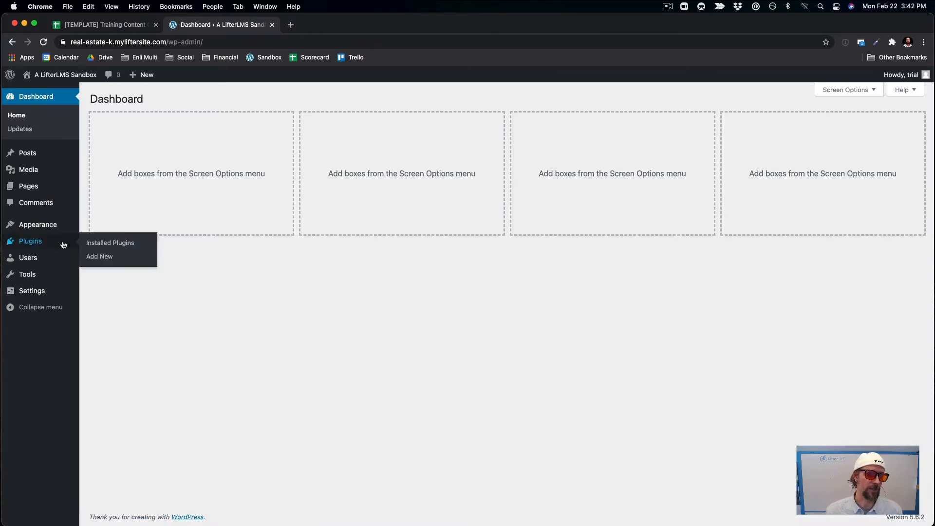
pyautogui.click(97, 257)
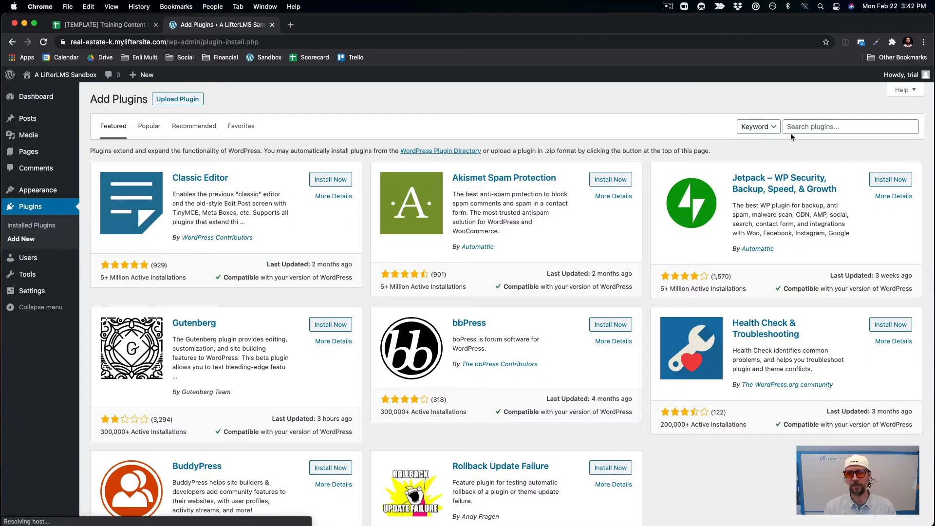
pyautogui.click(794, 129)
pyautogui.write('li')
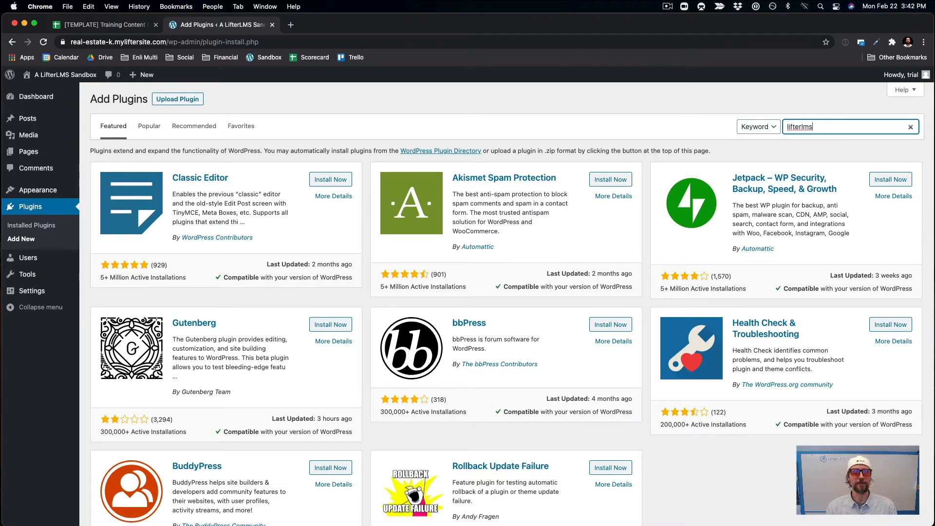
pyautogui.write('fterlms')
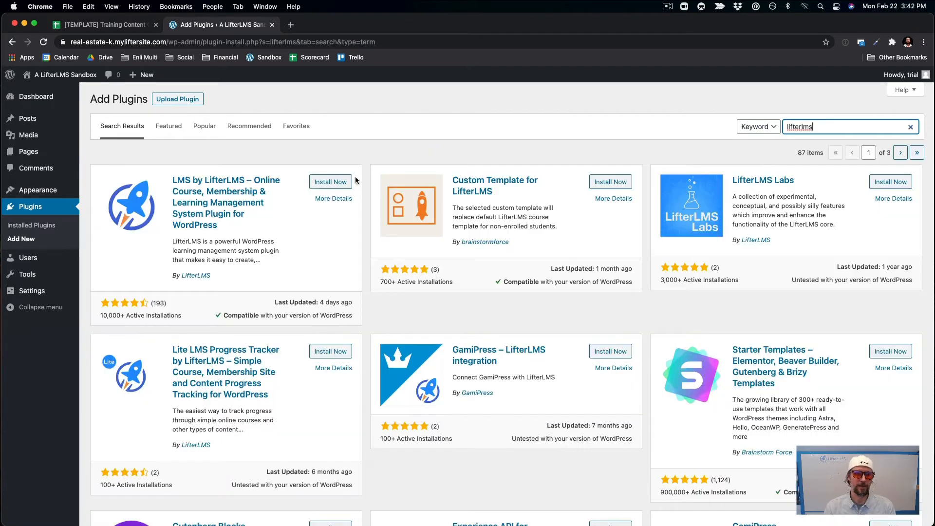
pyautogui.click(335, 184)
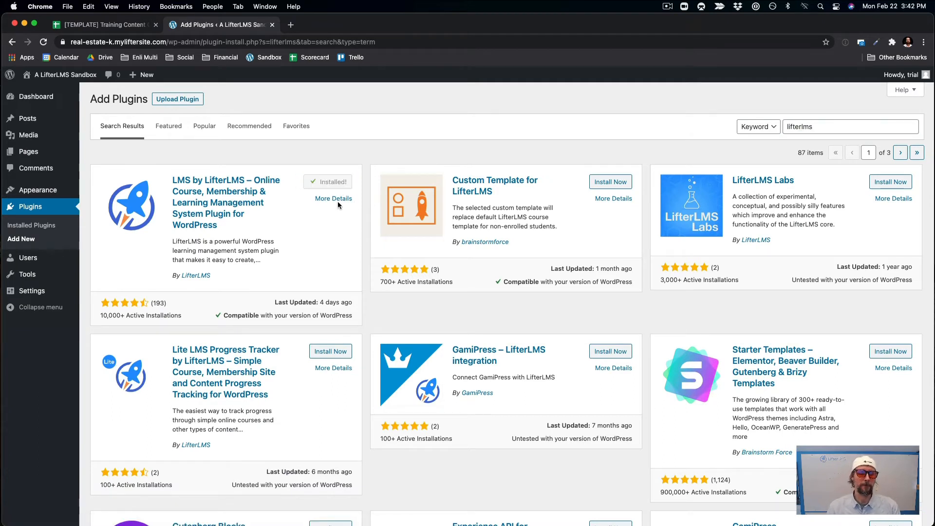
pyautogui.click(334, 183)
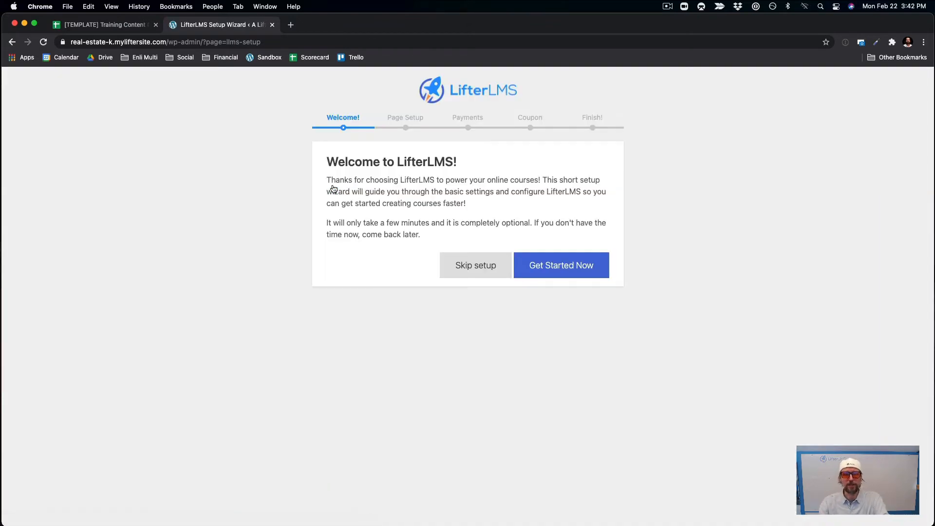
# Complete the LifterLMS wizard: create standard pages, keep US and USD payments, allow usage data.
pyautogui.click(533, 269)
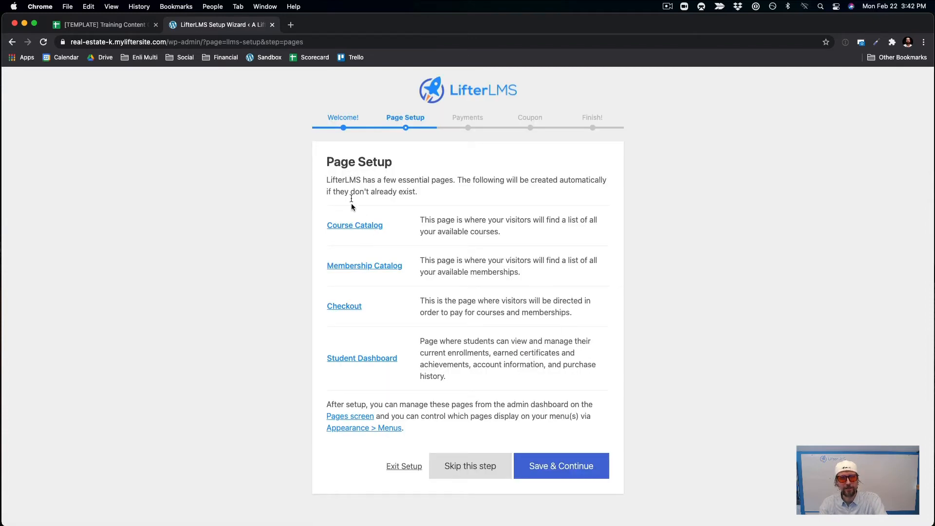
pyautogui.click(563, 468)
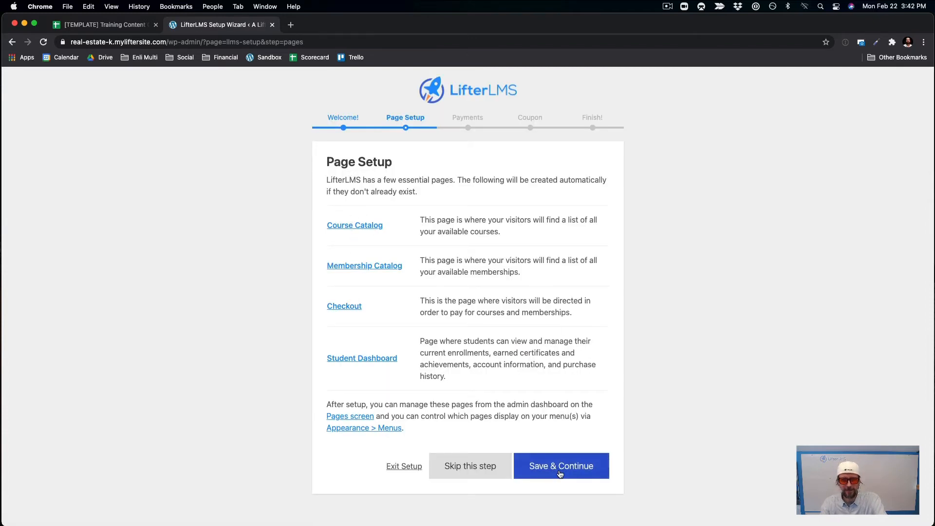
pyautogui.click(555, 472)
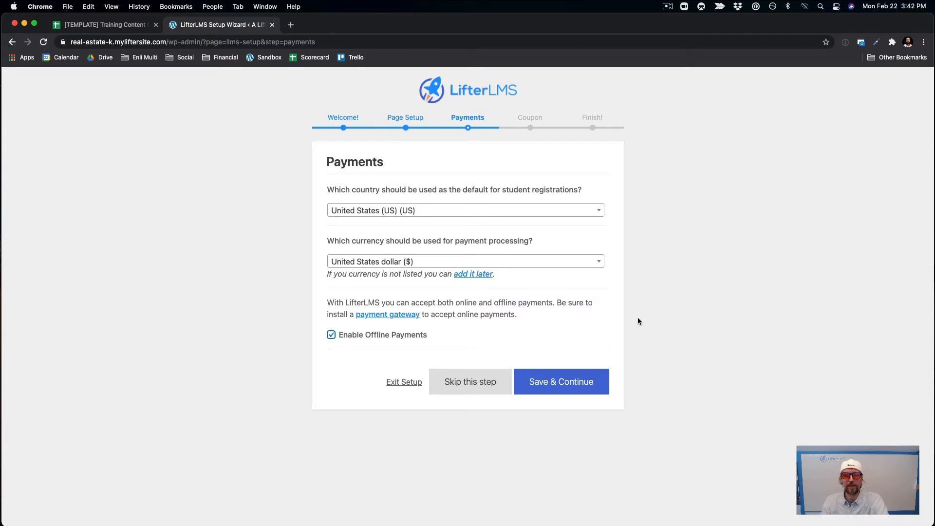
pyautogui.click(566, 383)
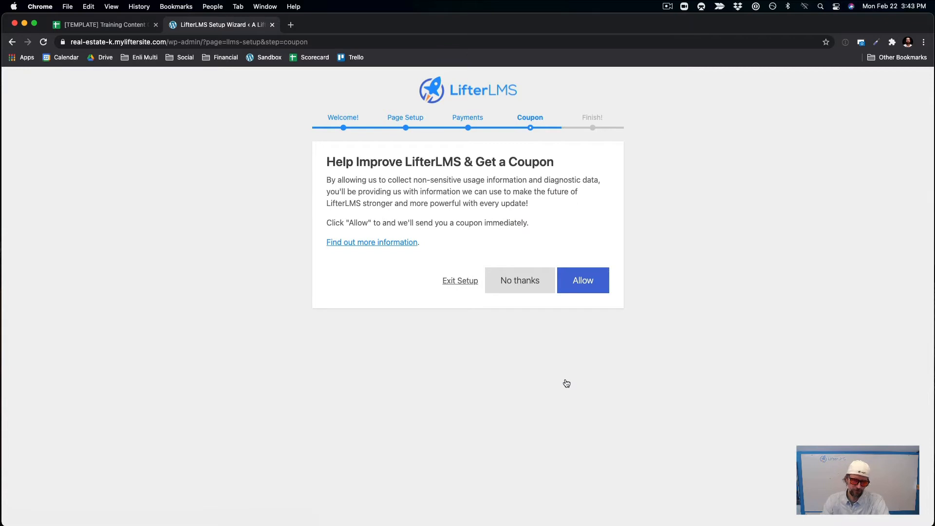
pyautogui.click(594, 286)
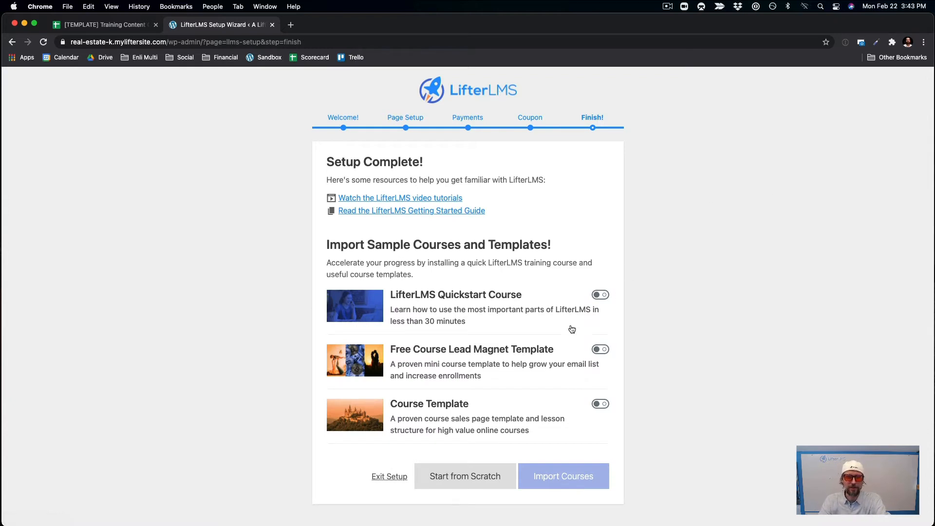
# Select the Free Course Lead Magnet Template and import it as a sample course.
pyautogui.click(602, 350)
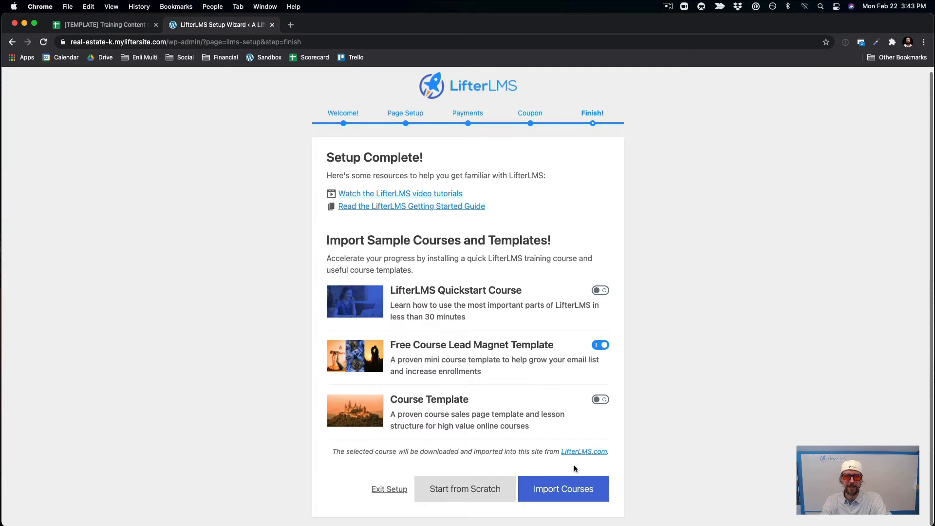
pyautogui.click(564, 487)
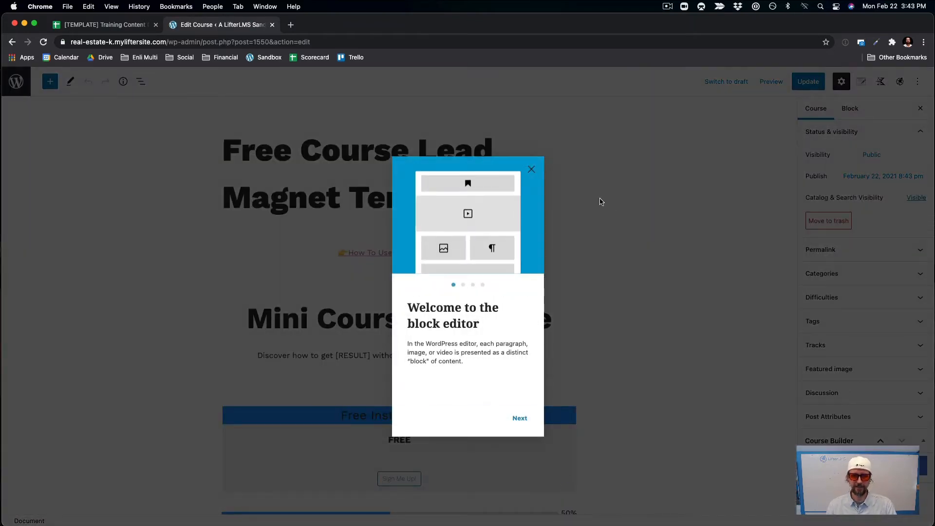
# Dismiss the welcome guide and retitle the course 'First Time Home Buyers Course'.
pyautogui.click(530, 170)
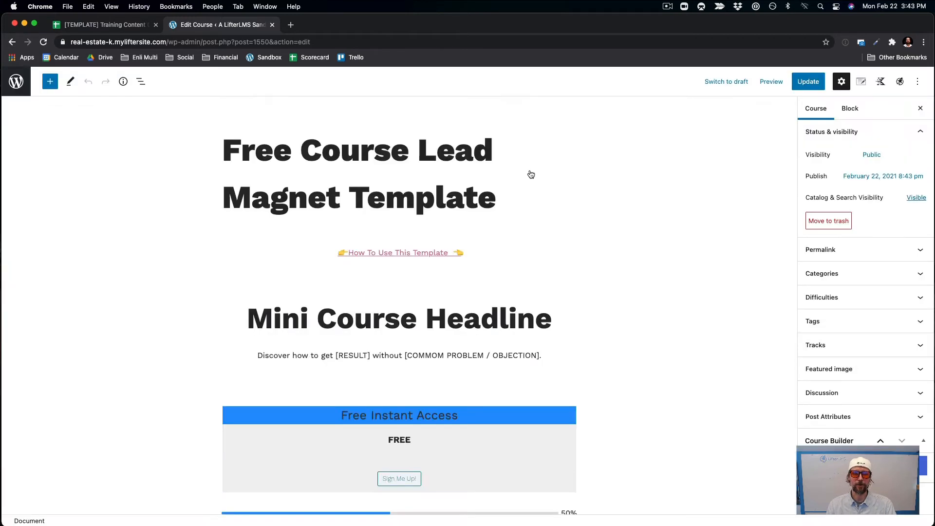
pyautogui.moveTo(499, 197); pyautogui.dragTo(224, 136)
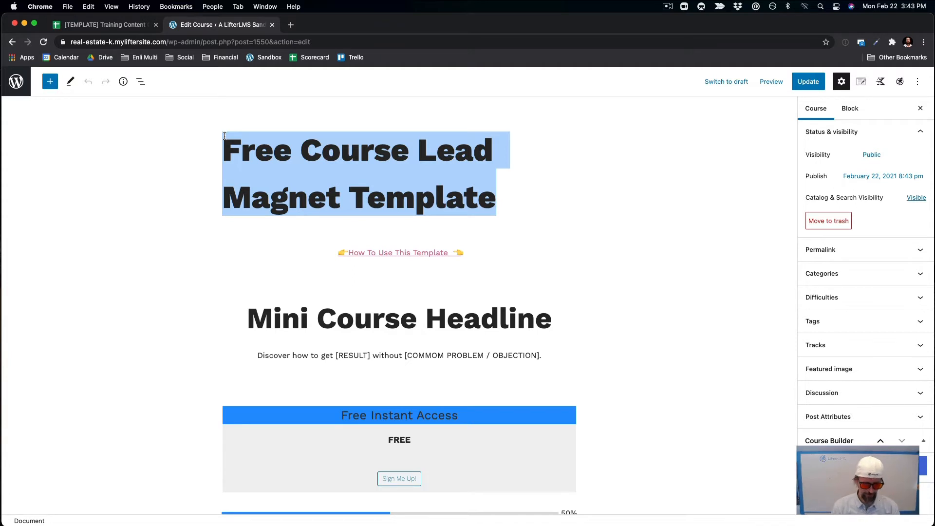
pyautogui.write('F')
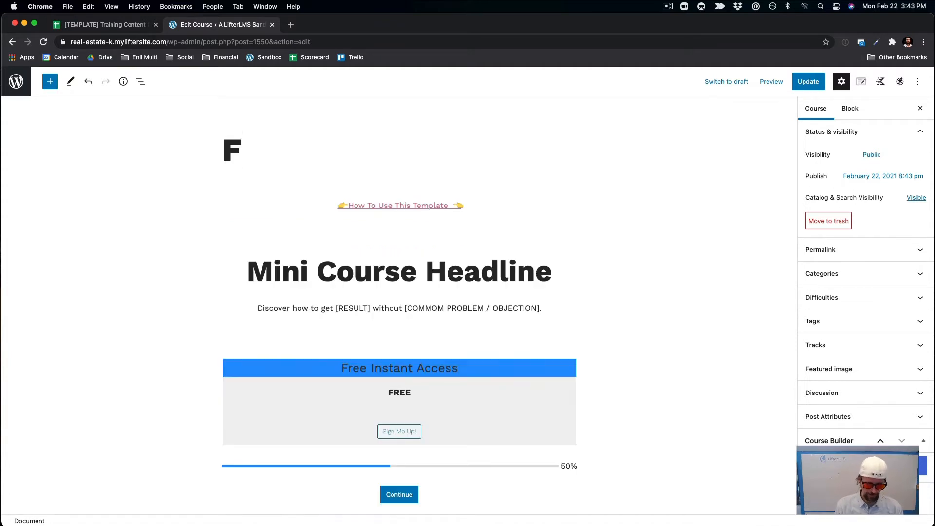
pyautogui.write('irst Ti')
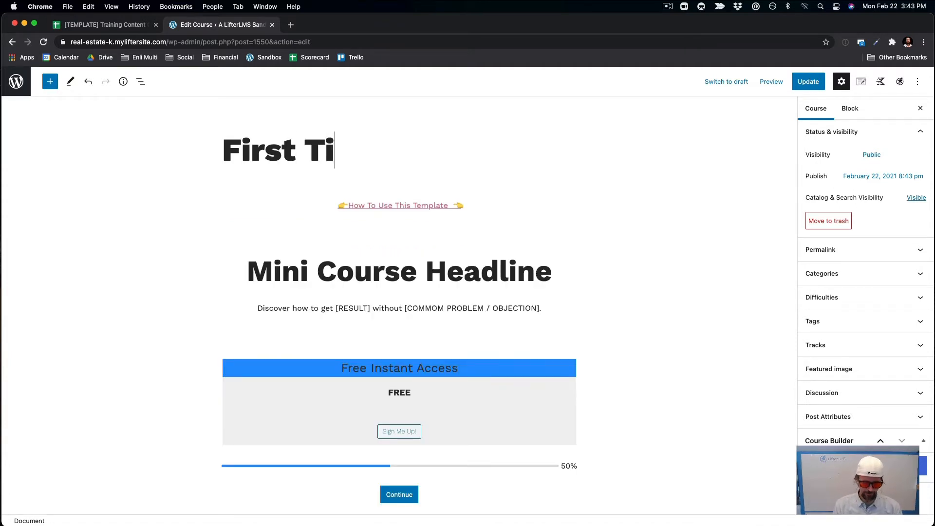
pyautogui.write('me Home ')
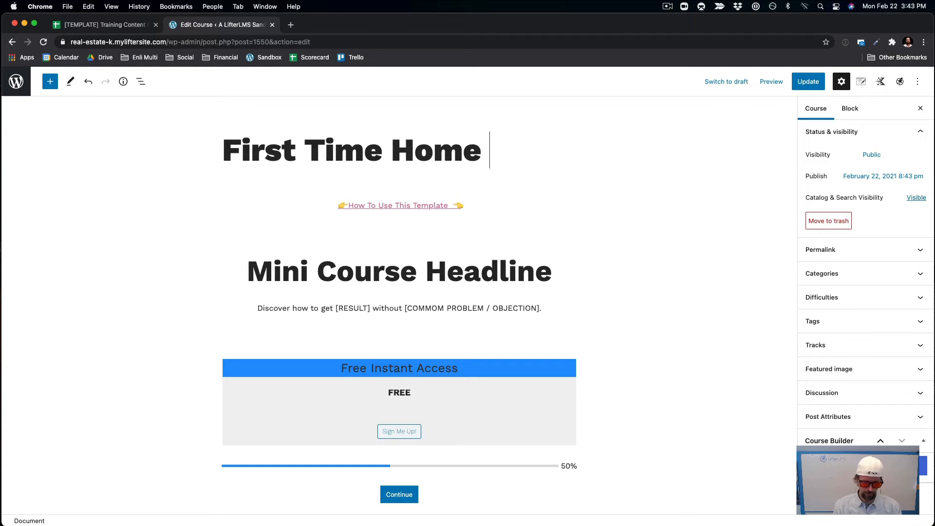
pyautogui.write('Buyers Course')
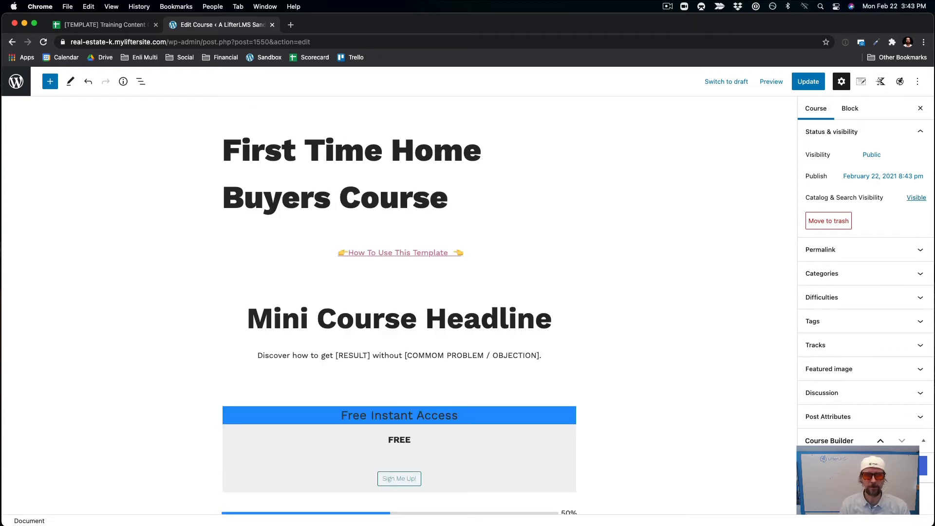
# Delete the 'How To Use This Template' link line and its leftover empty paragraph.
pyautogui.click(472, 250)
pyautogui.moveTo(480, 255); pyautogui.dragTo(330, 252)
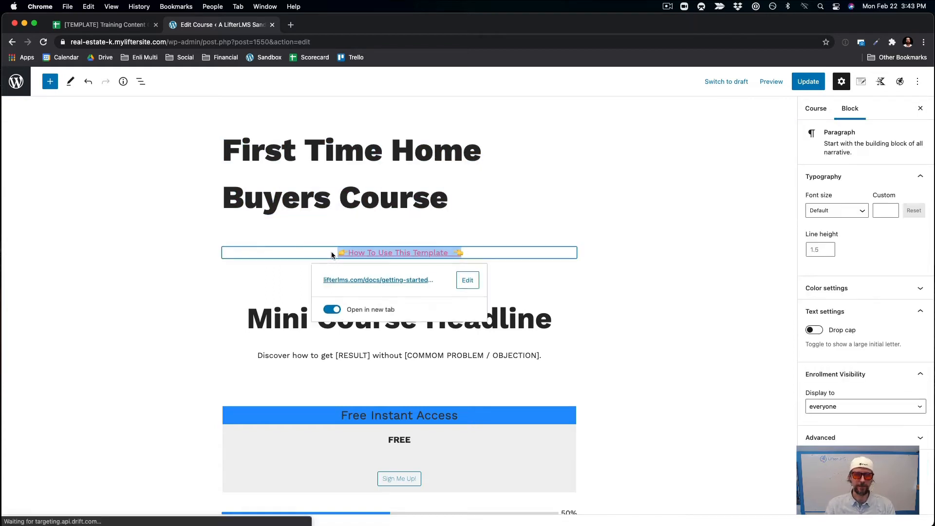
pyautogui.press('BackSpace')
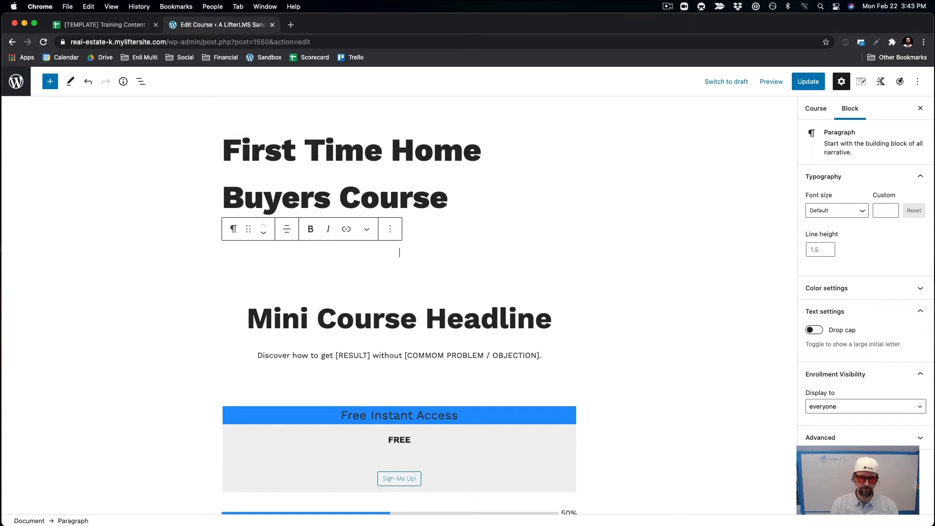
pyautogui.press('BackSpace')
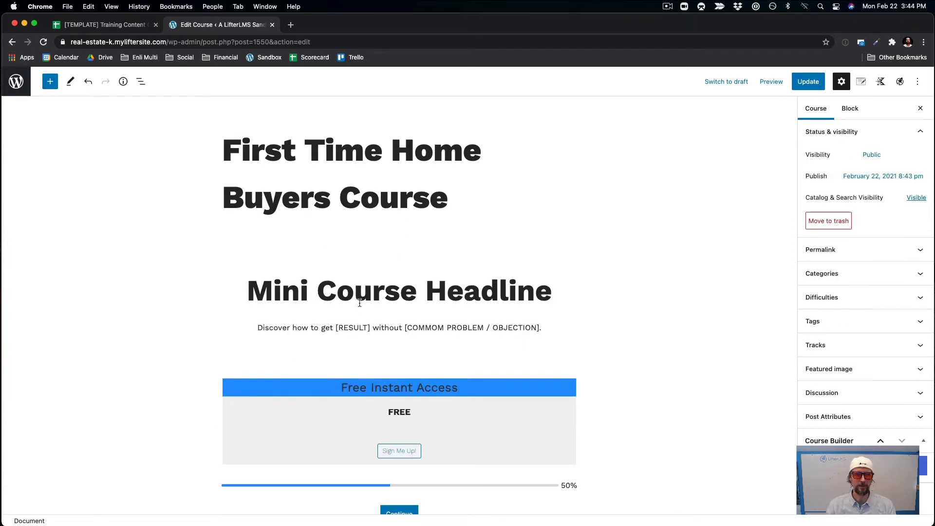
# Retitle the Mini Course Headline heading to 'Buy Your First House!'.
pyautogui.click(354, 301)
pyautogui.moveTo(236, 291); pyautogui.dragTo(549, 299)
pyautogui.write('How to')
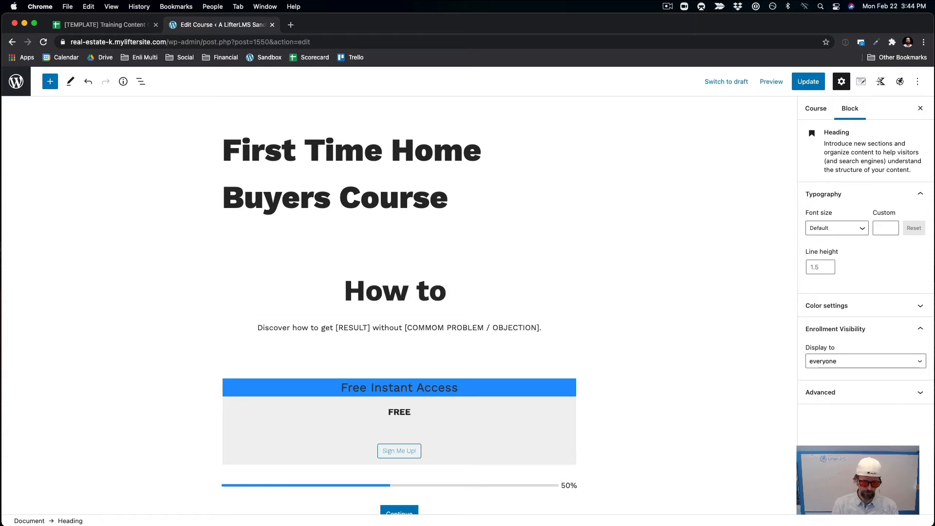
pyautogui.press('BackSpace')
pyautogui.press('BackSpace')
pyautogui.press('BackSpace')
pyautogui.press('BackSpace')
pyautogui.press('BackSpace')
pyautogui.press('BackSpace')
pyautogui.press('BackSpace')
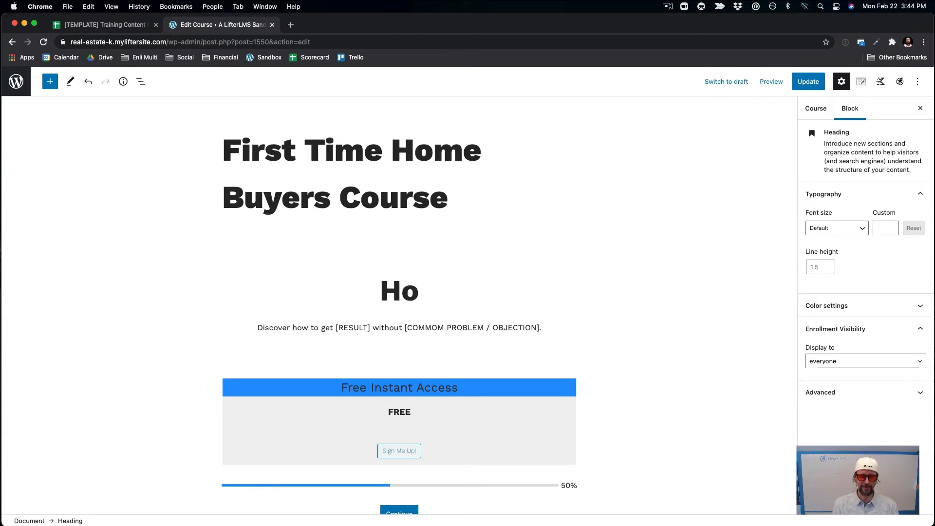
pyautogui.write('Buy')
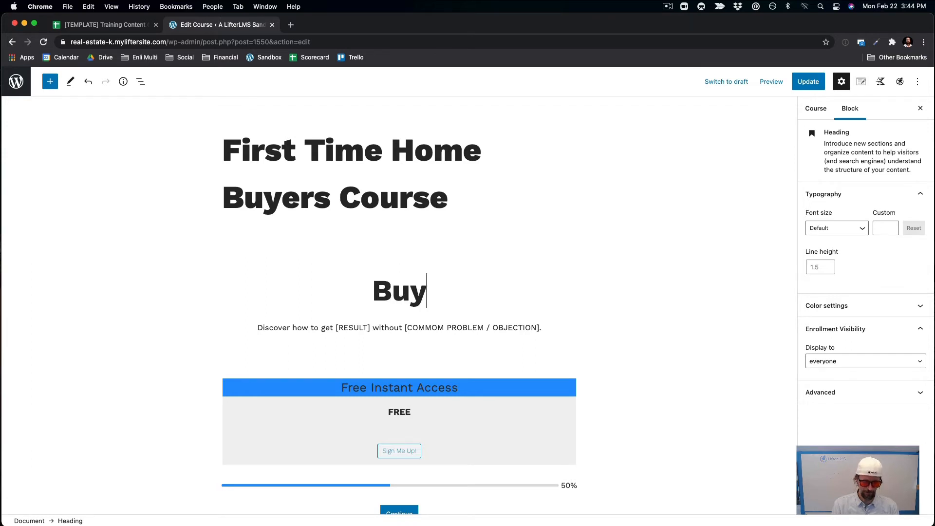
pyautogui.write(' Your F')
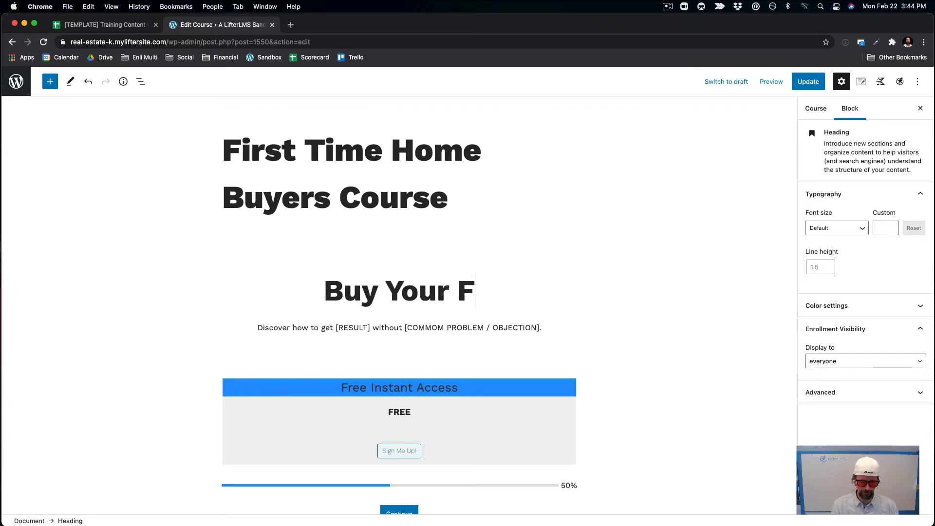
pyautogui.write('irst House!')
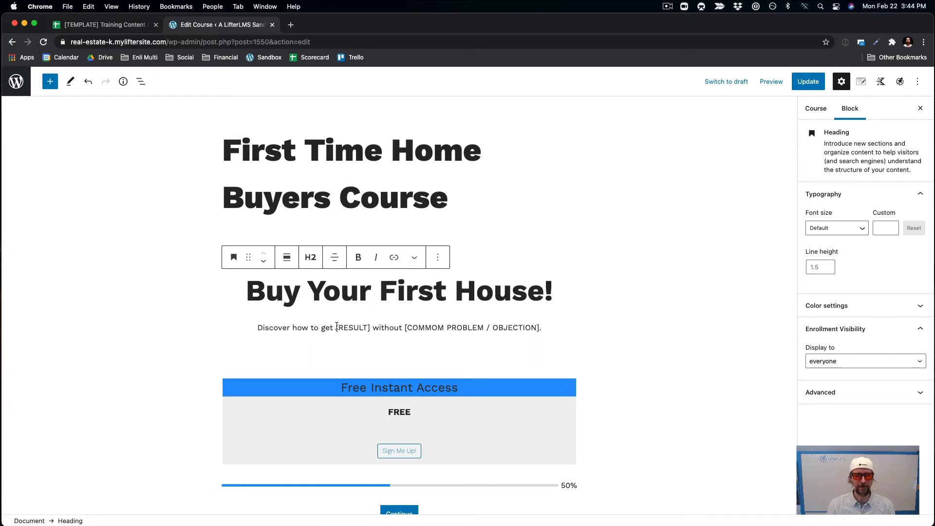
# Replace the description placeholders with 'purchase your first home' and 'spending too much money or making the classic mistakes', then save.
pyautogui.moveTo(337, 328); pyautogui.dragTo(372, 332)
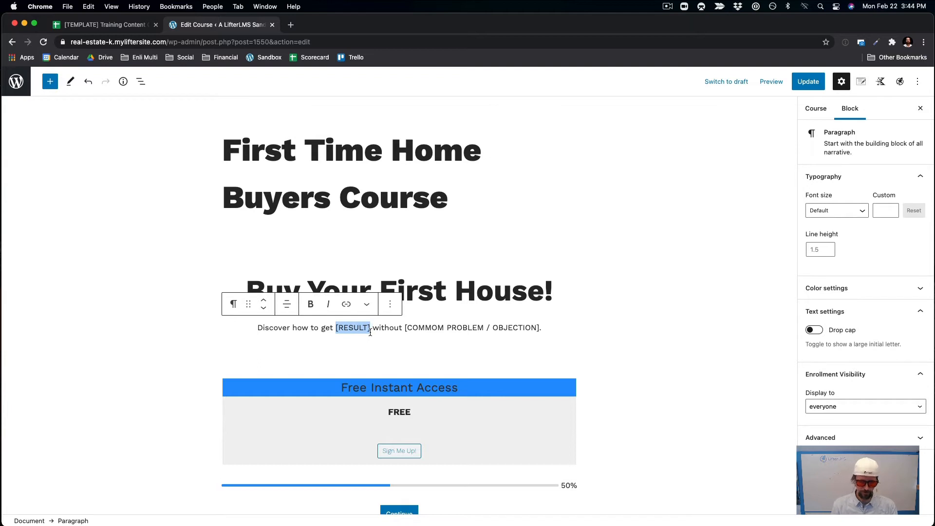
pyautogui.write('purchase ')
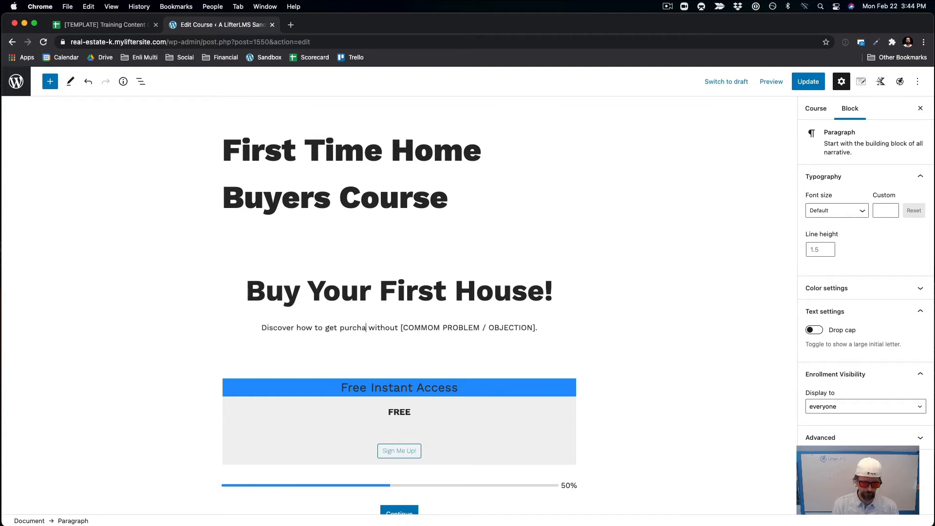
pyautogui.write('your f')
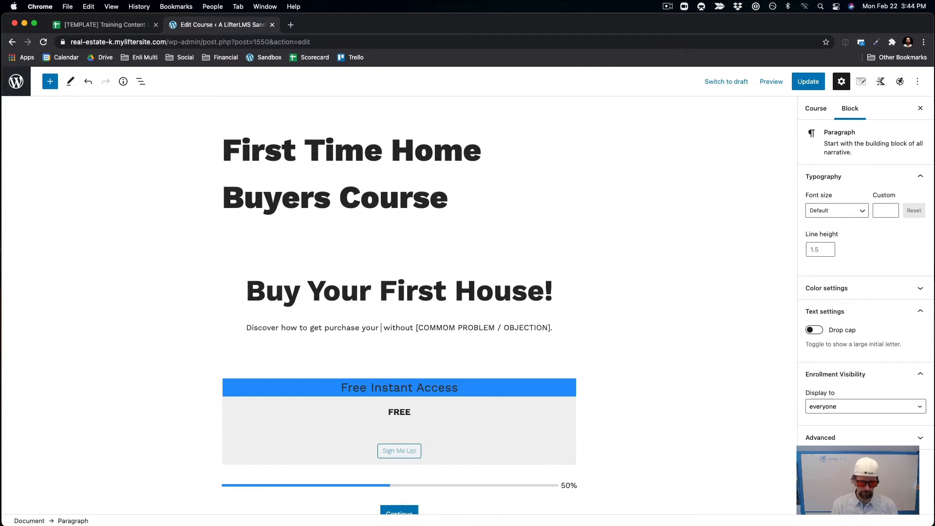
pyautogui.write('irst home')
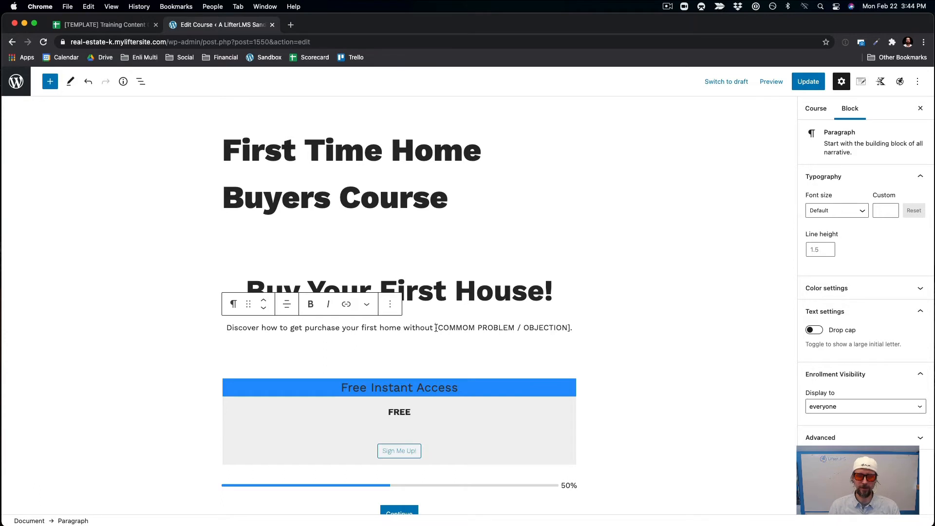
pyautogui.moveTo(436, 328); pyautogui.dragTo(569, 331)
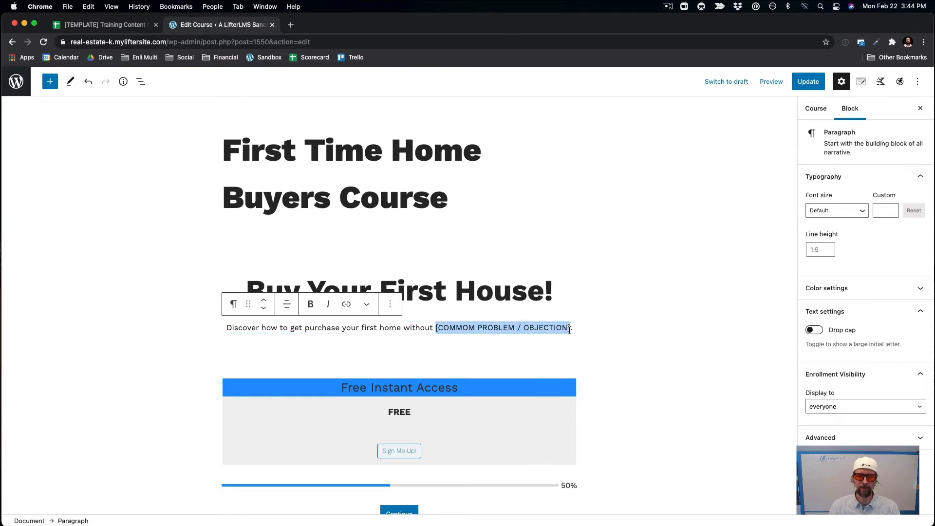
pyautogui.press('BackSpace')
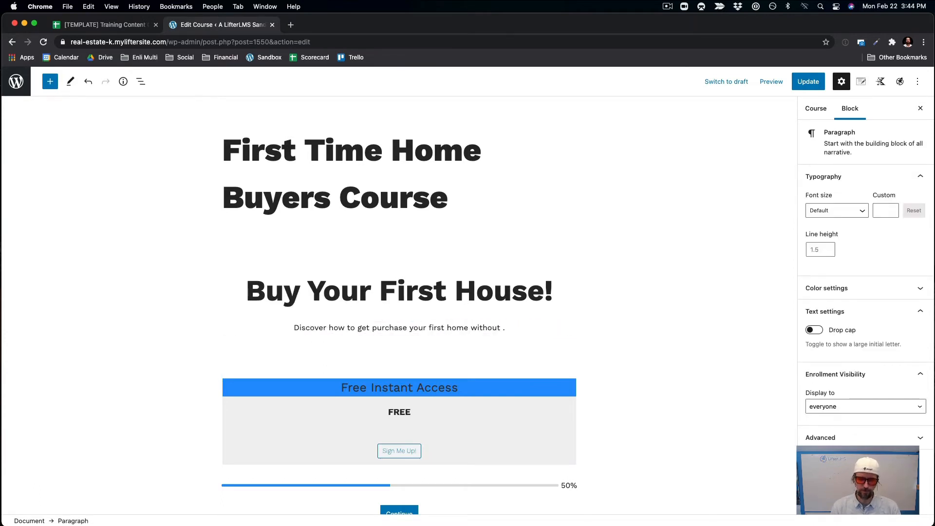
pyautogui.press('super+s')
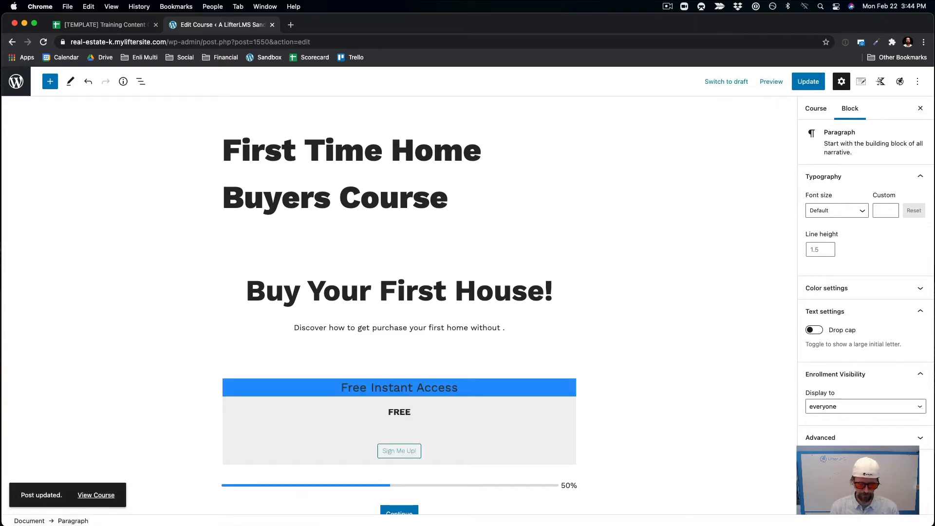
pyautogui.write('spending t')
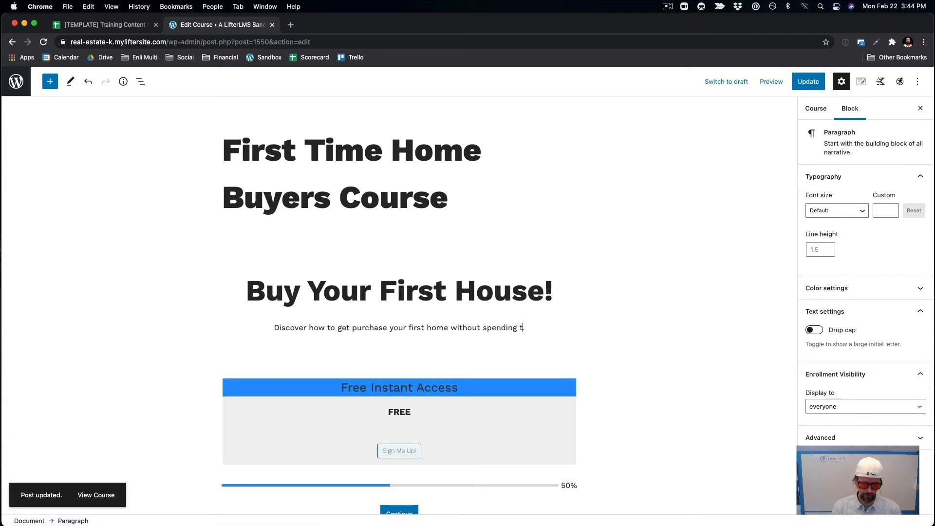
pyautogui.write('oo much mon')
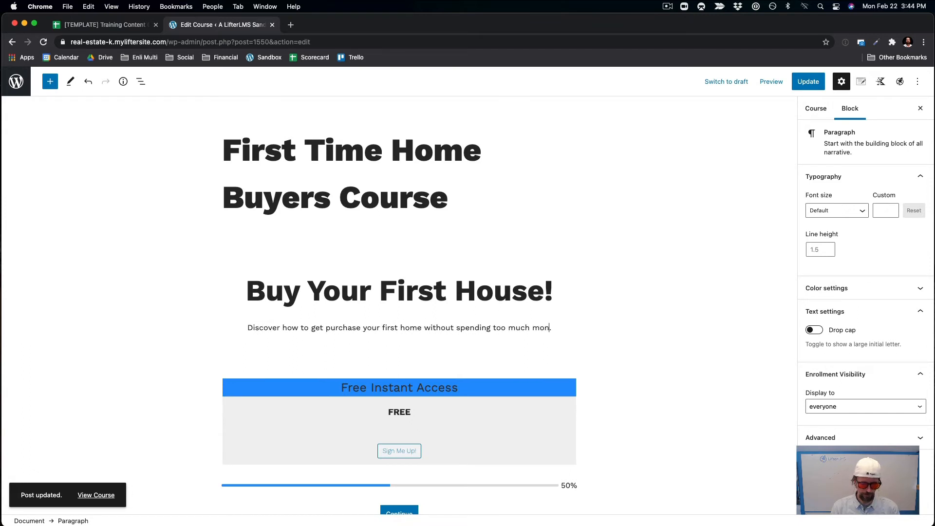
pyautogui.write('ey or makin')
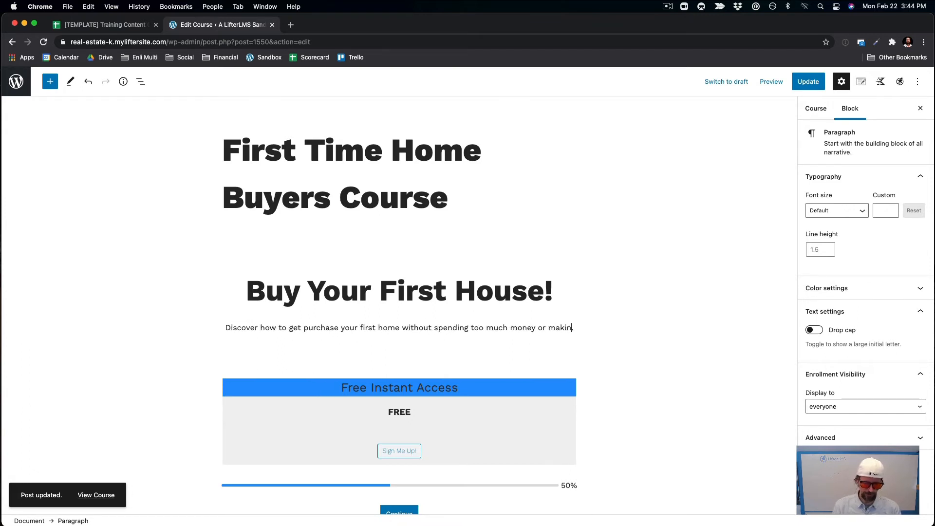
pyautogui.write('g the classic mis')
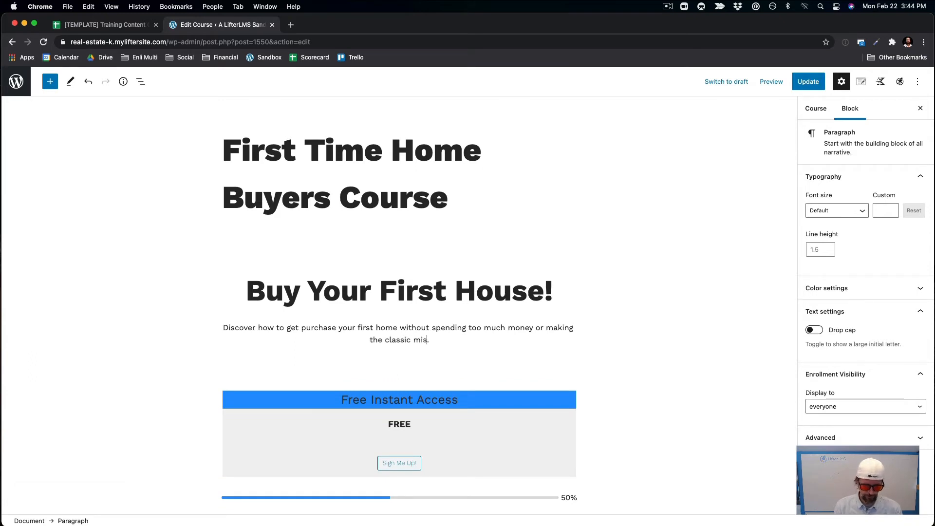
pyautogui.write('takes')
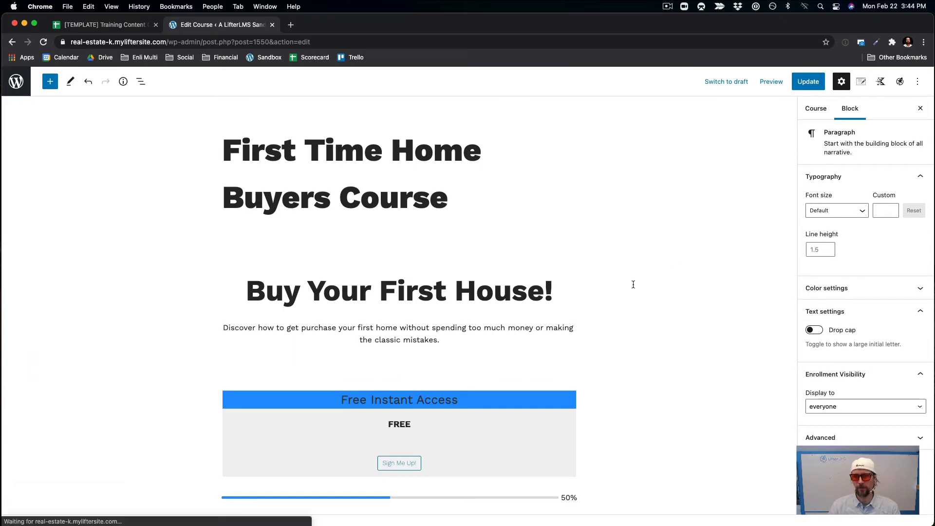
pyautogui.click(804, 82)
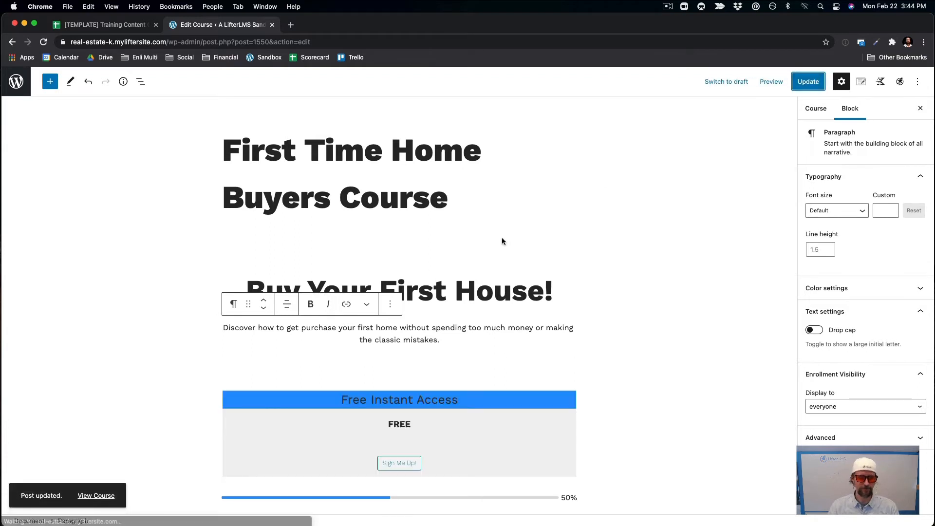
# View the live course page from the Post updated notice.
pyautogui.scroll(-5, 458, 381)
pyautogui.scroll(-7, 457, 384)
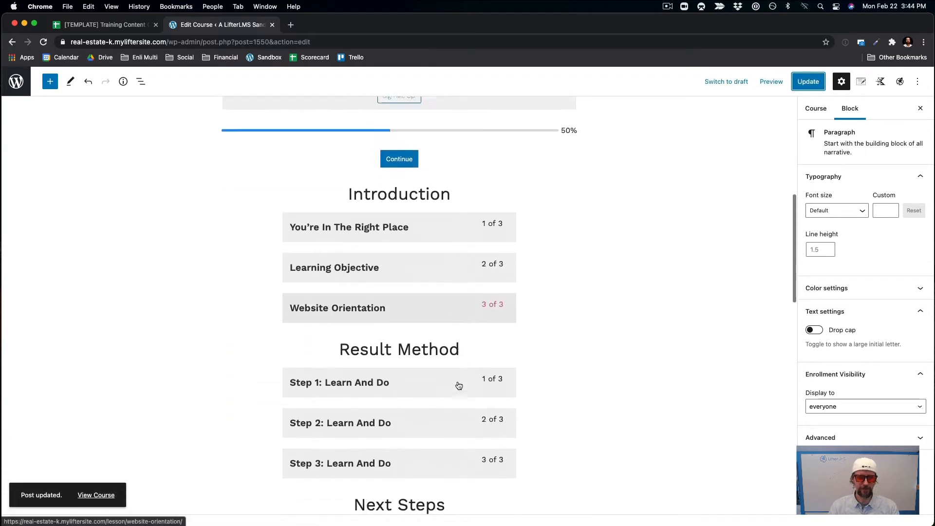
pyautogui.scroll(6, 459, 385)
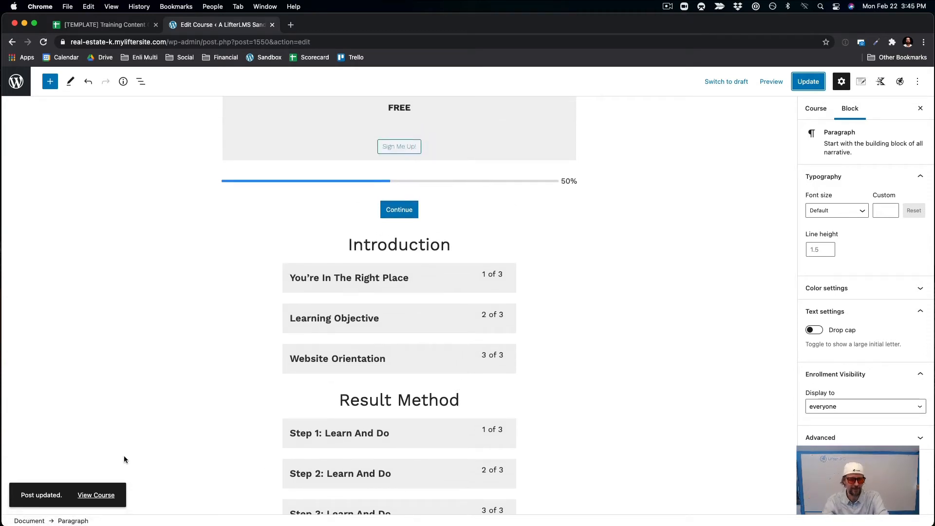
pyautogui.click(110, 494)
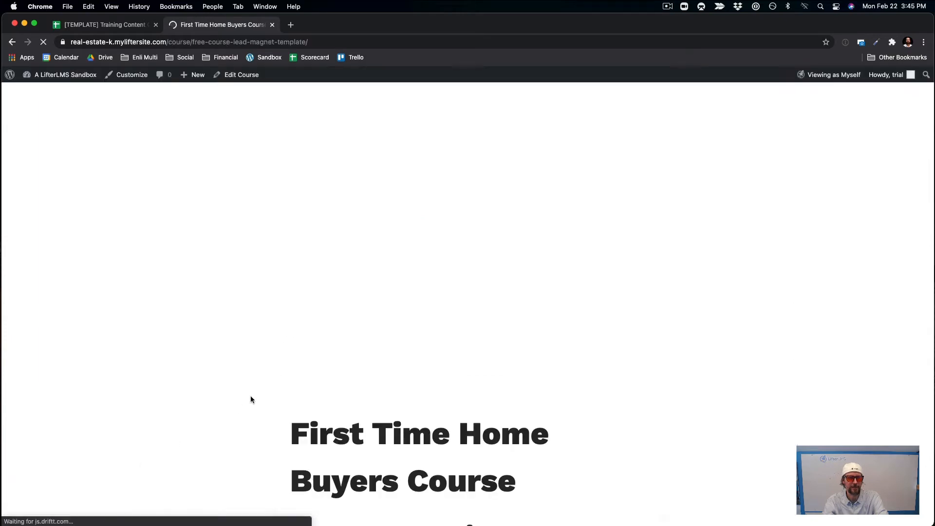
# Review the live course page's lessons, then return to the editor and update the course.
pyautogui.scroll(-20, 277, 381)
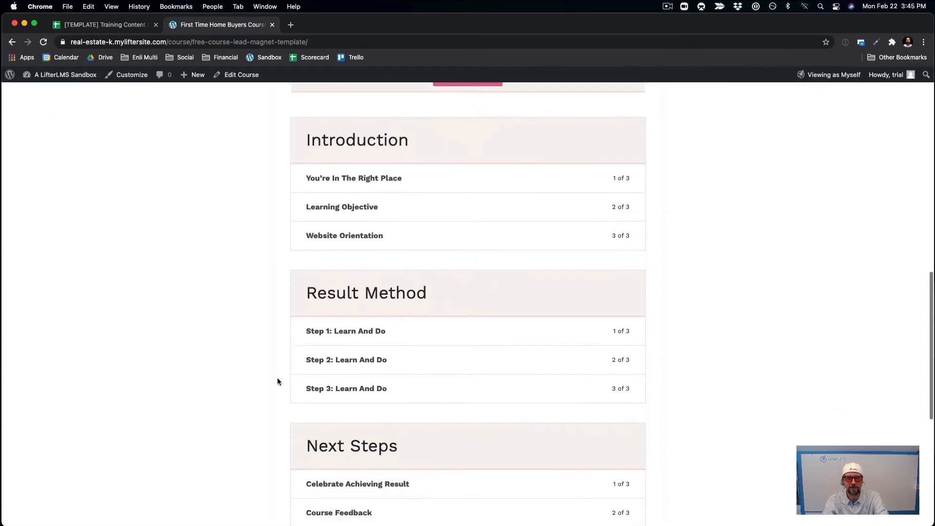
pyautogui.scroll(12, 278, 380)
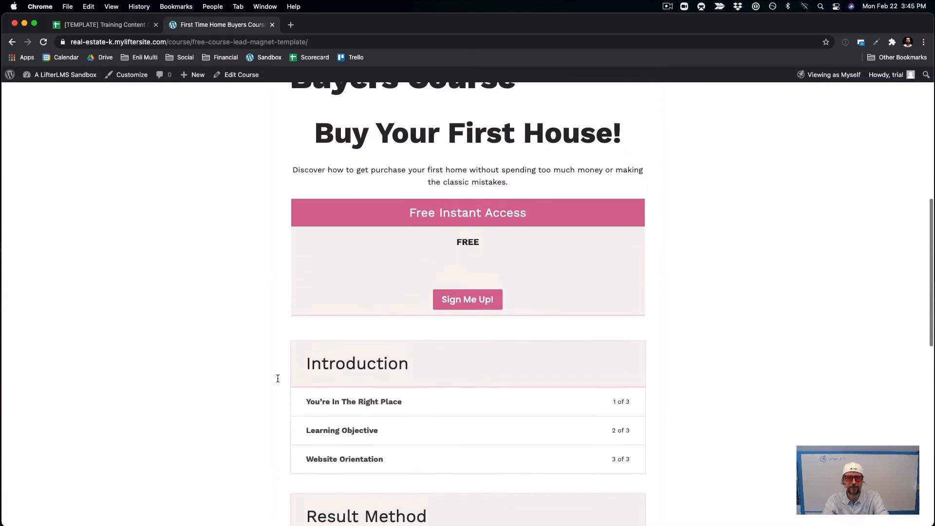
pyautogui.scroll(3, 277, 378)
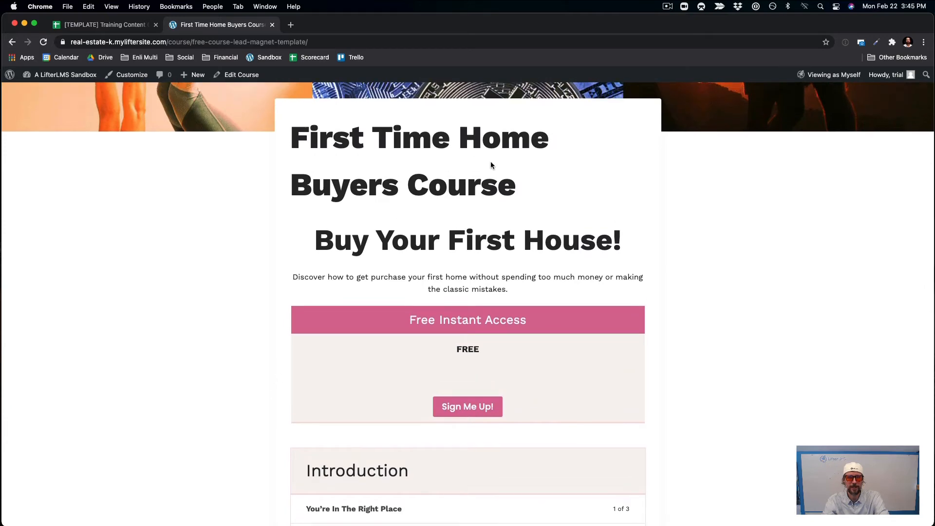
pyautogui.scroll(6, 490, 162)
pyautogui.scroll(-5, 457, 201)
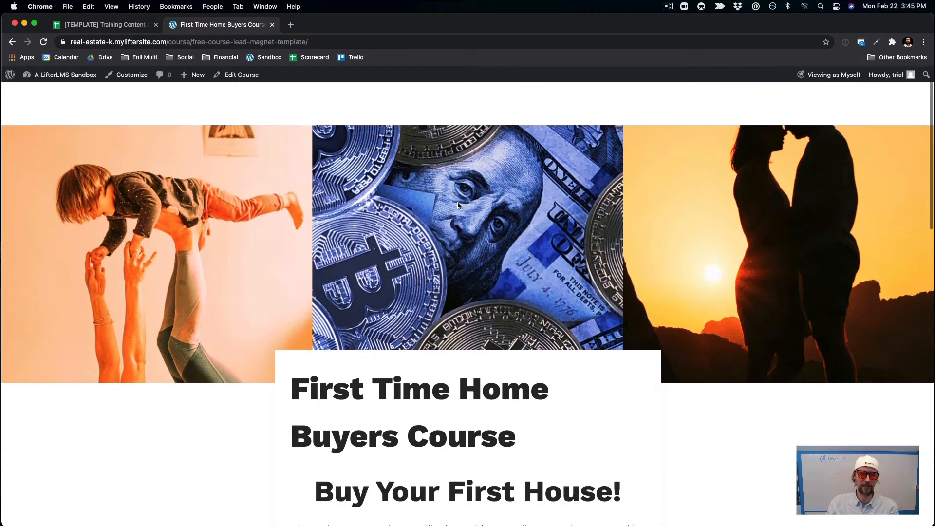
pyautogui.scroll(-9, 457, 201)
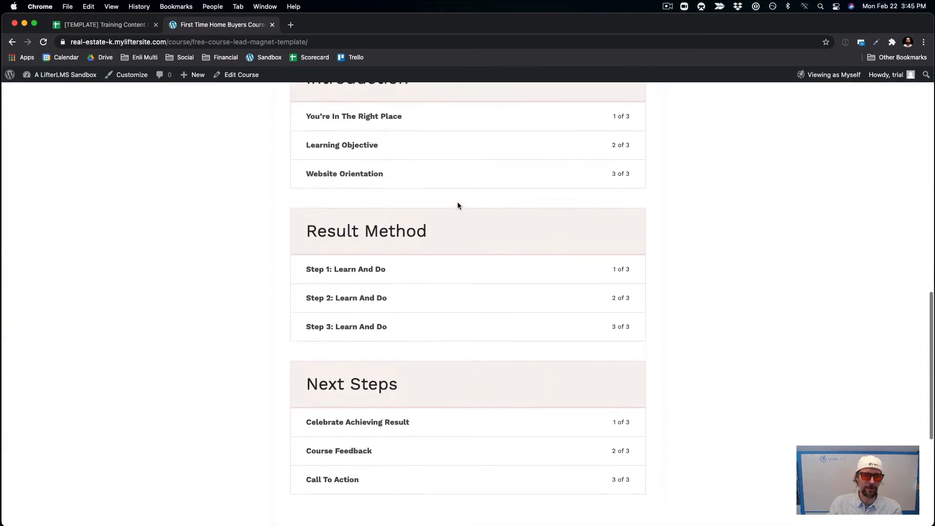
pyautogui.scroll(2, 457, 202)
pyautogui.scroll(10, 105, 91)
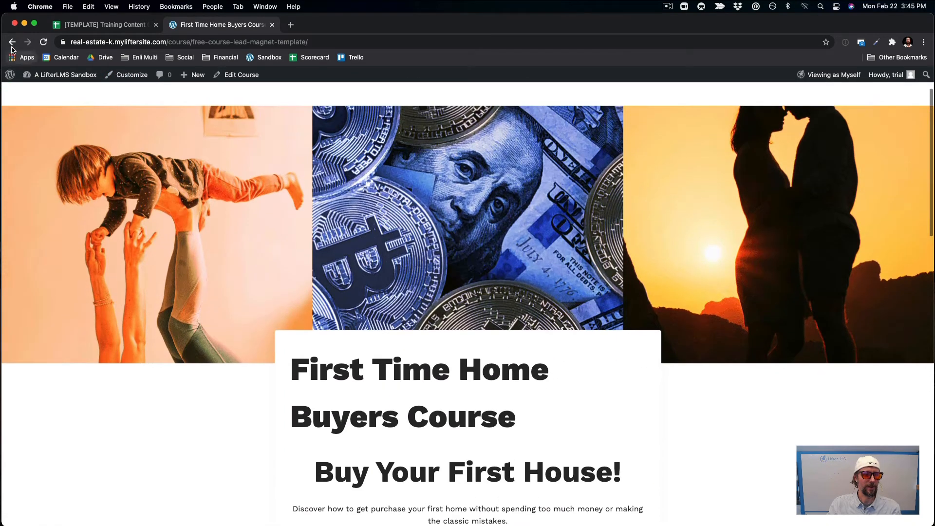
pyautogui.click(12, 42)
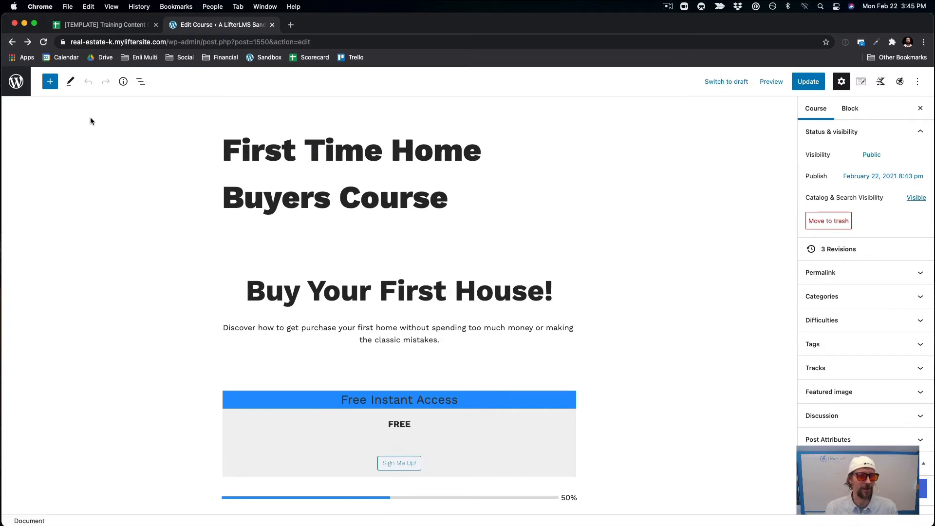
pyautogui.click(818, 80)
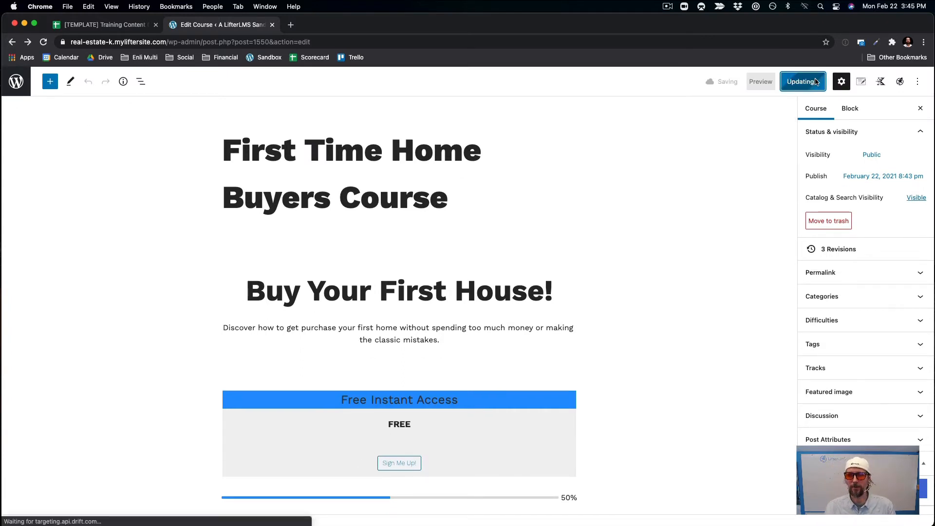
pyautogui.scroll(-4, 691, 253)
pyautogui.click(402, 384)
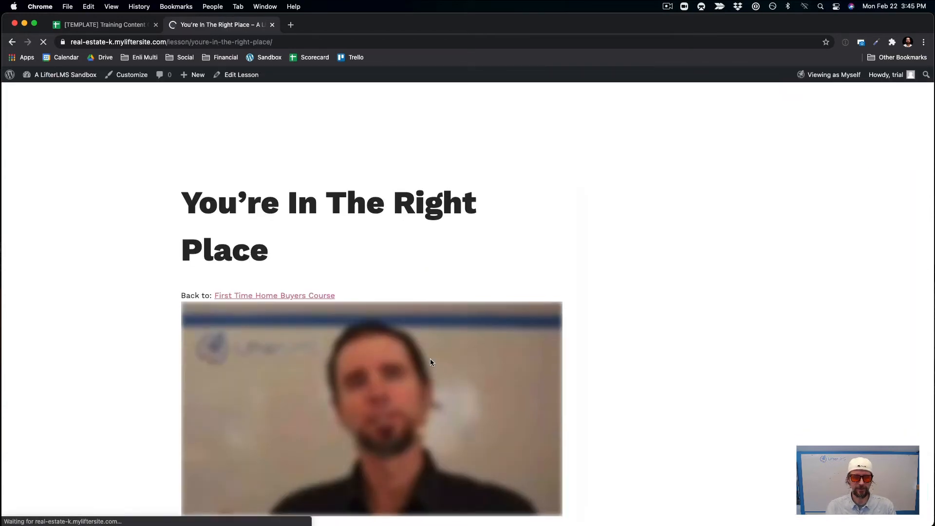
pyautogui.scroll(-5, 431, 363)
pyautogui.scroll(4, 431, 363)
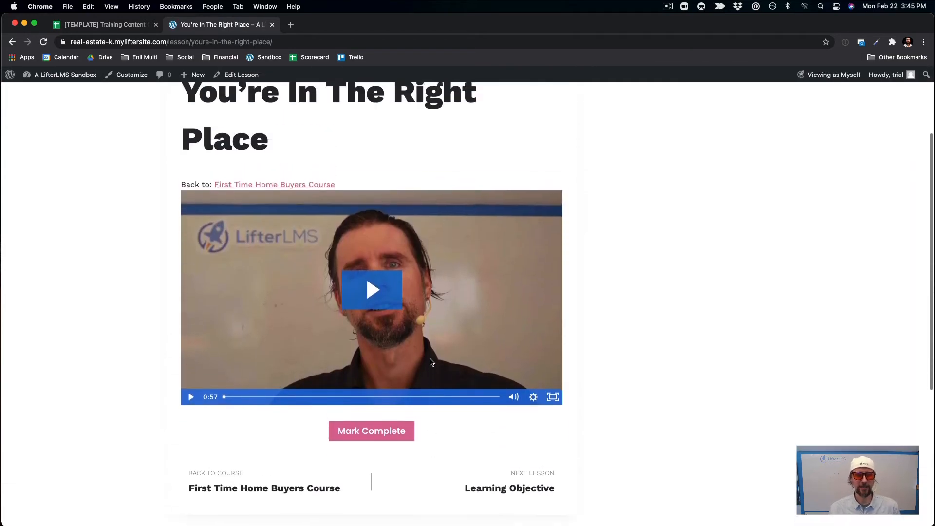
pyautogui.scroll(1, 431, 363)
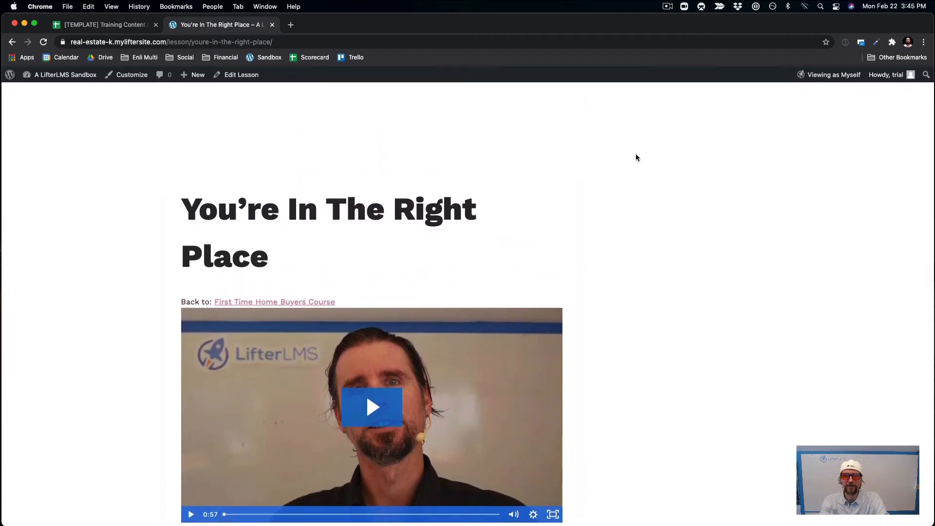
pyautogui.moveTo(636, 153); pyautogui.dragTo(314, 100)
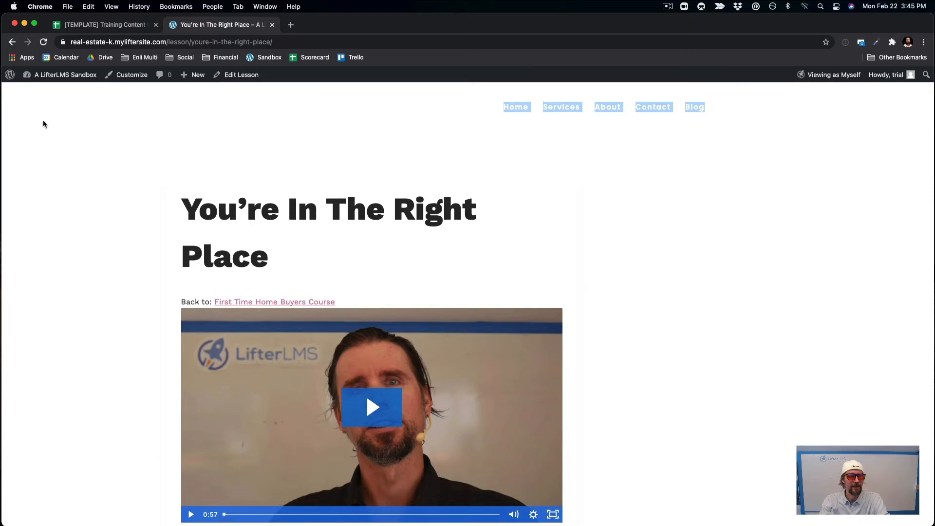
pyautogui.click(8, 45)
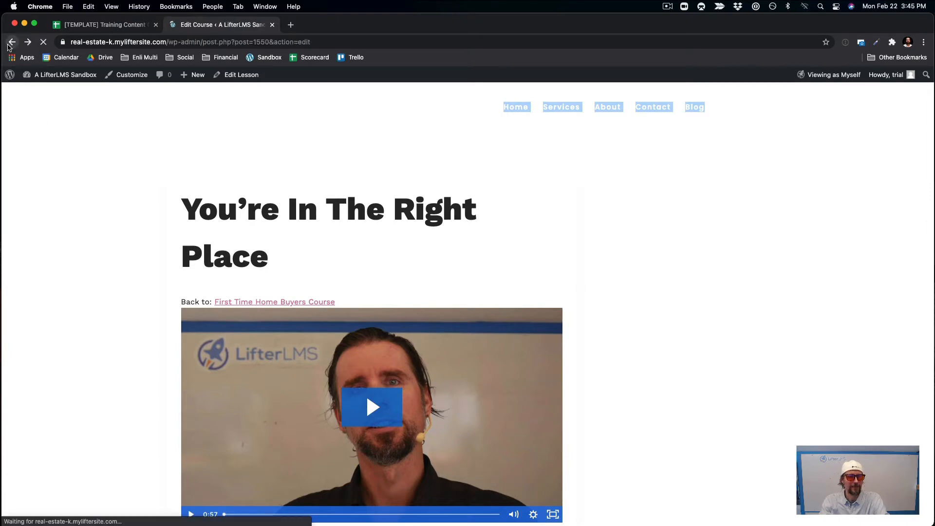
# Go back to the Courses list and open Appearance › Widgets.
pyautogui.click(11, 43)
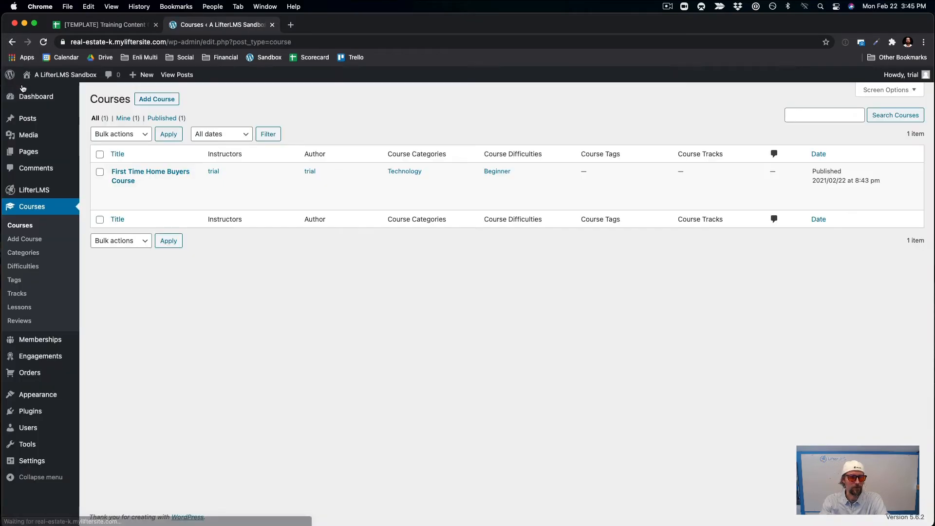
pyautogui.moveTo(54, 395)
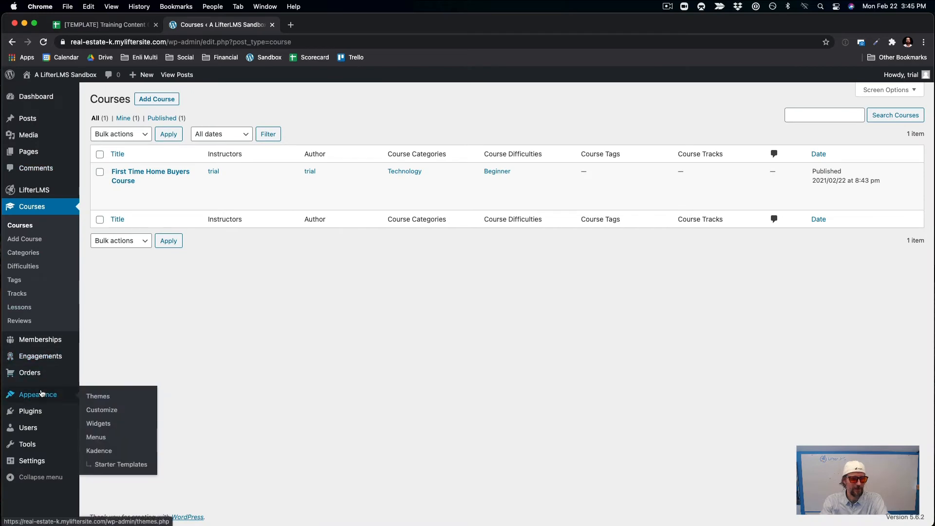
pyautogui.click(103, 425)
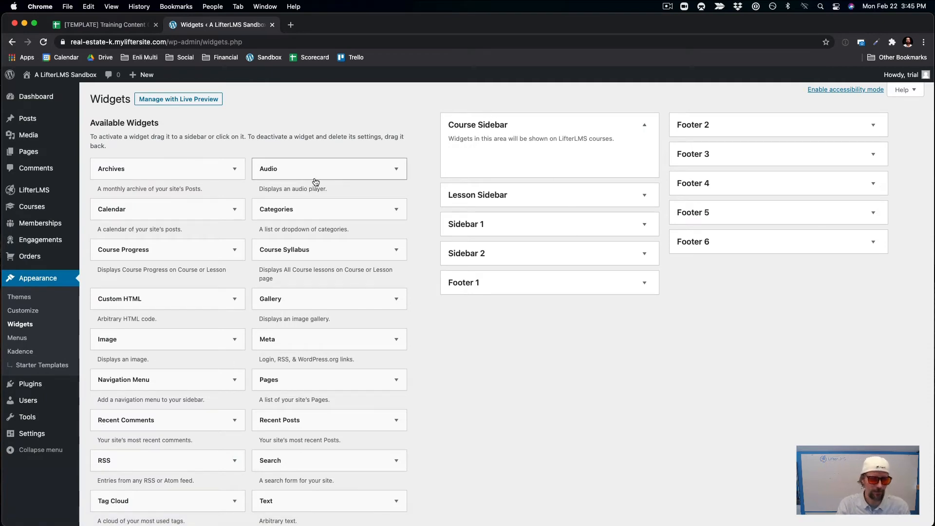
# Add a Course Syllabus widget titled 'Lessons' to the Course Sidebar.
pyautogui.moveTo(275, 262); pyautogui.dragTo(565, 170)
pyautogui.click(478, 196)
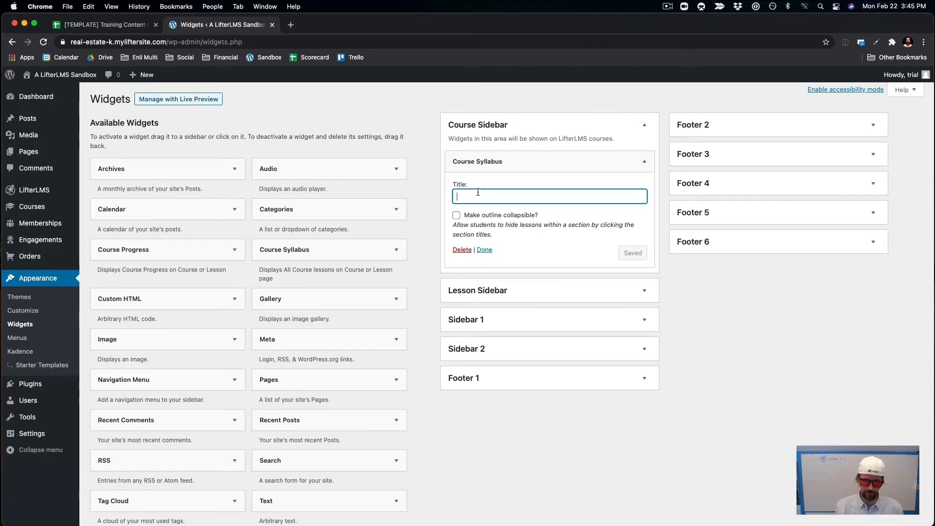
pyautogui.write('Lessons')
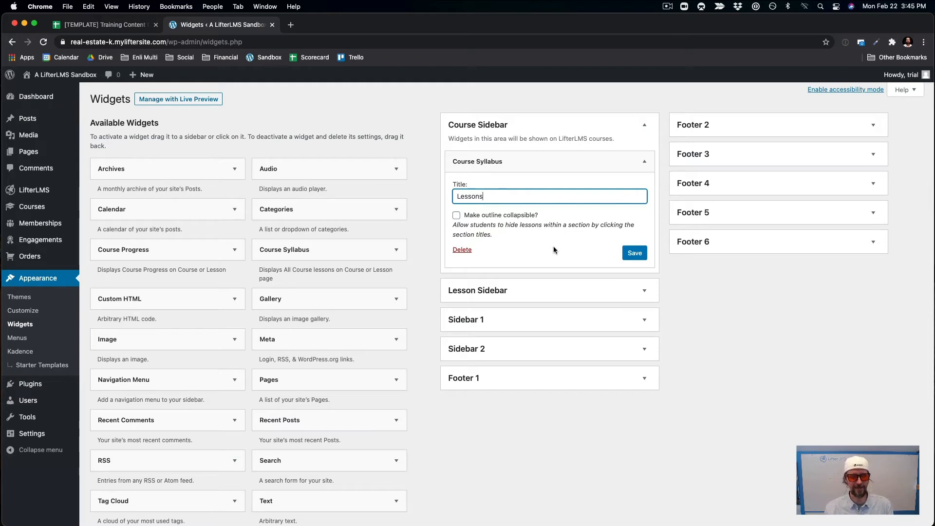
pyautogui.click(553, 247)
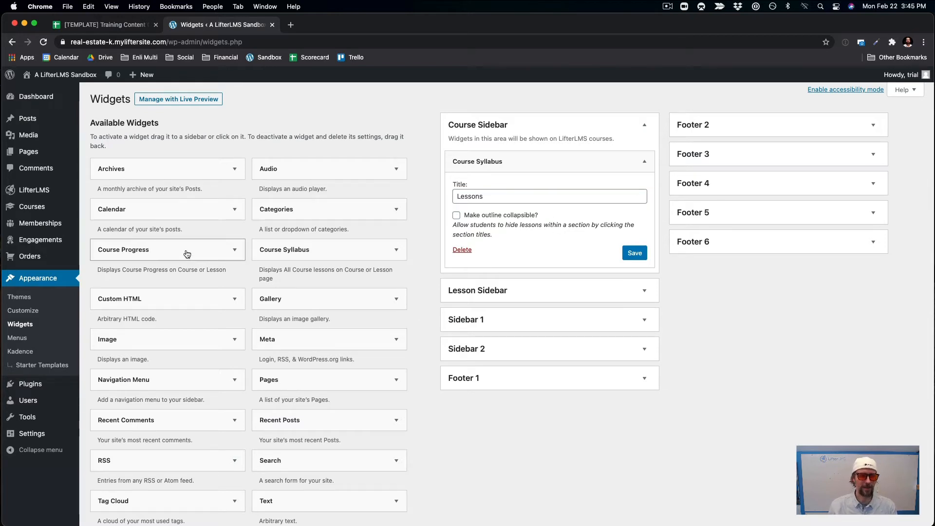
# Add a 'Progress' Course Progress widget for all students, save both, and add Course Progress to Lesson Sidebar.
pyautogui.moveTo(187, 254); pyautogui.dragTo(555, 210)
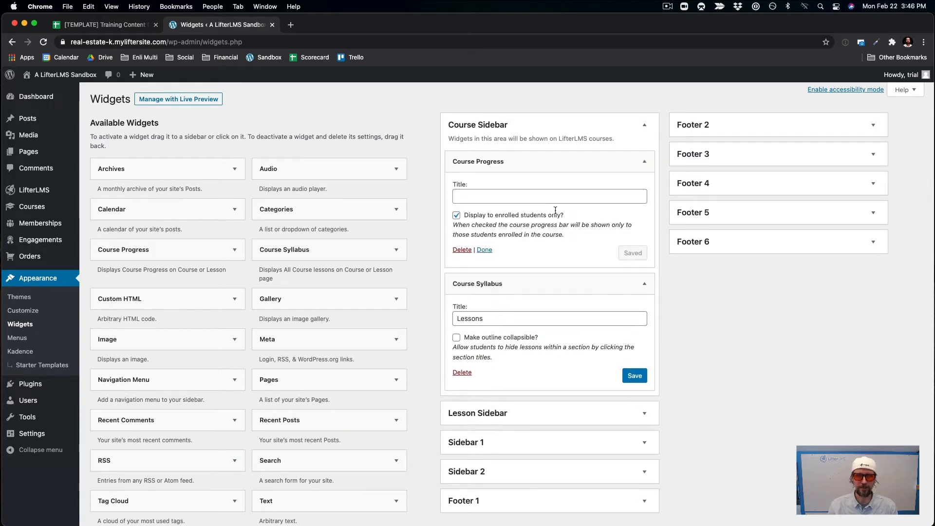
pyautogui.click(495, 198)
pyautogui.write('Progress')
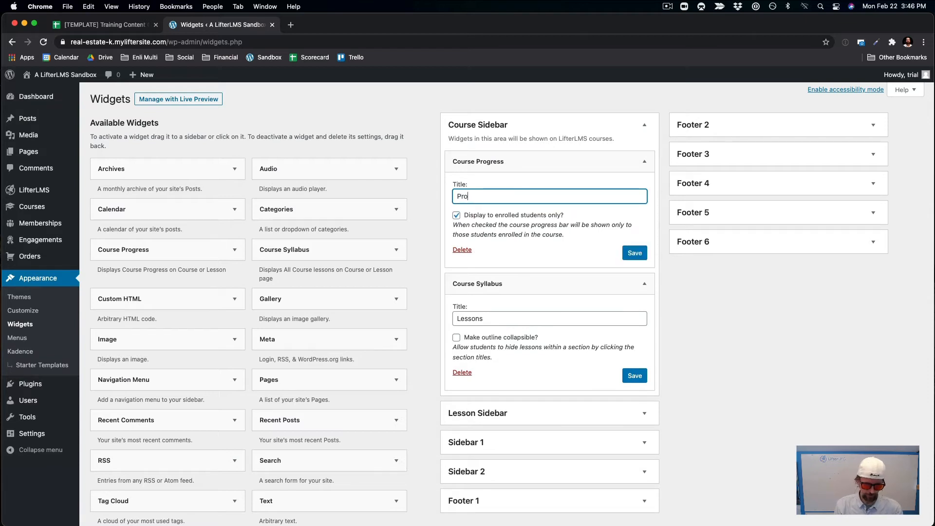
pyautogui.click(456, 216)
pyautogui.click(635, 253)
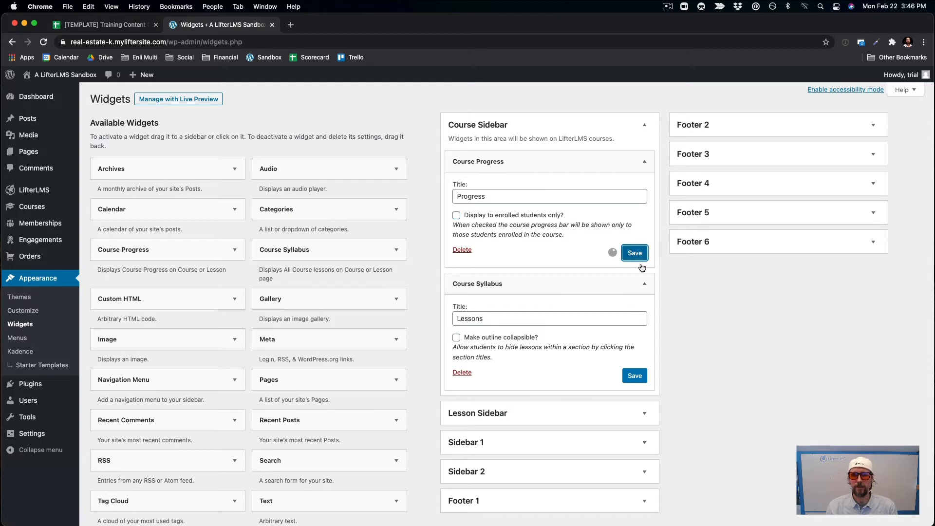
pyautogui.click(634, 375)
pyautogui.click(641, 422)
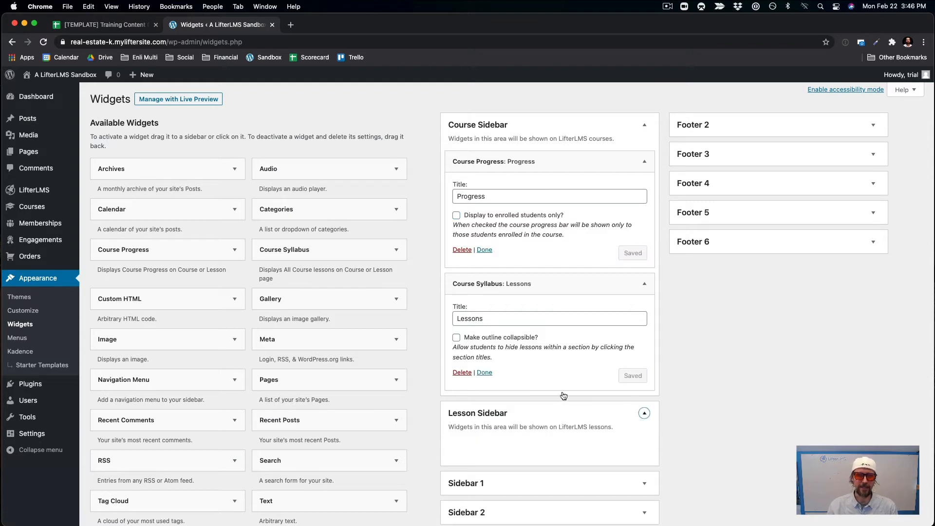
pyautogui.moveTo(214, 250); pyautogui.dragTo(570, 439)
# Title the Lesson Sidebar's Course Progress widget 'Progress' and save it.
pyautogui.click(500, 485)
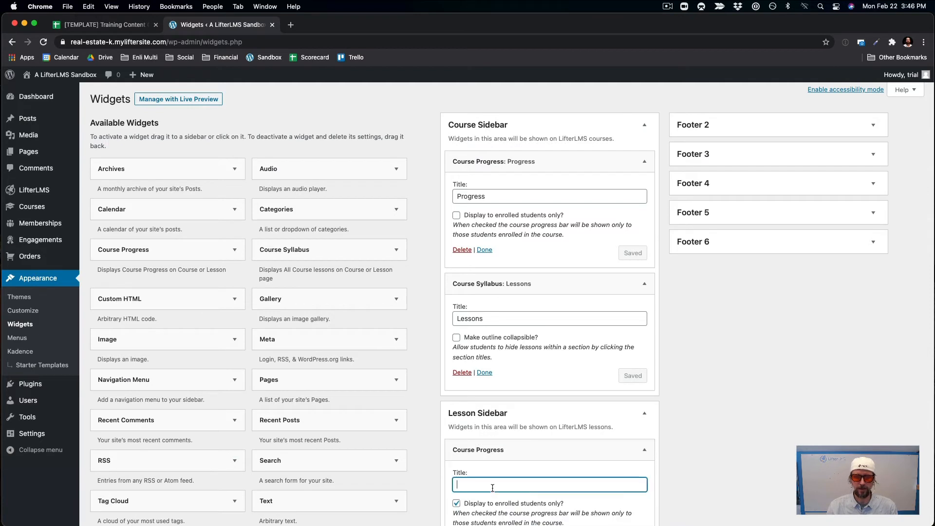
pyautogui.scroll(-5, 494, 487)
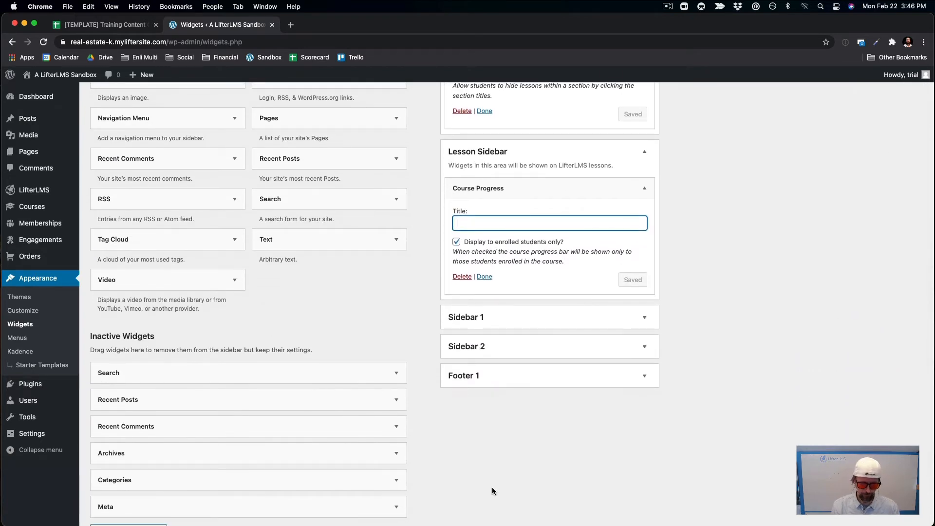
pyautogui.write('Po')
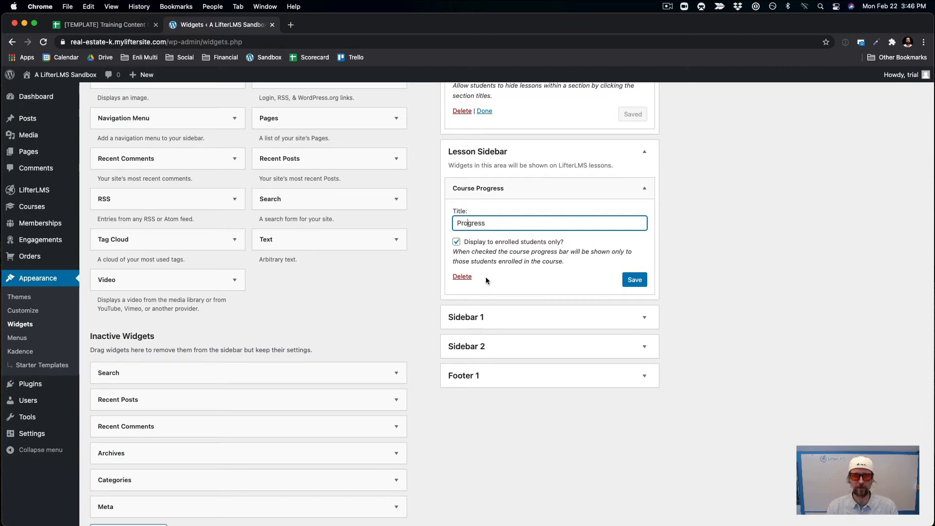
pyautogui.click(634, 279)
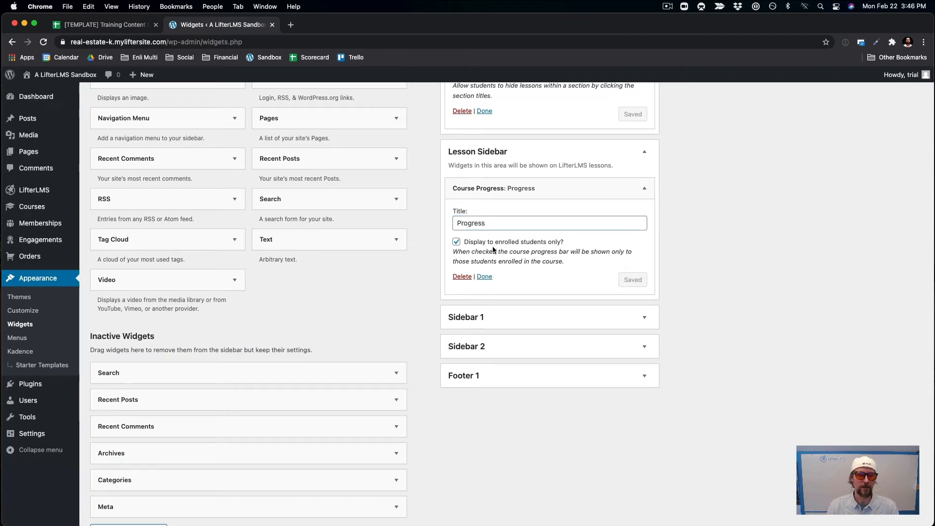
pyautogui.scroll(5, 312, 235)
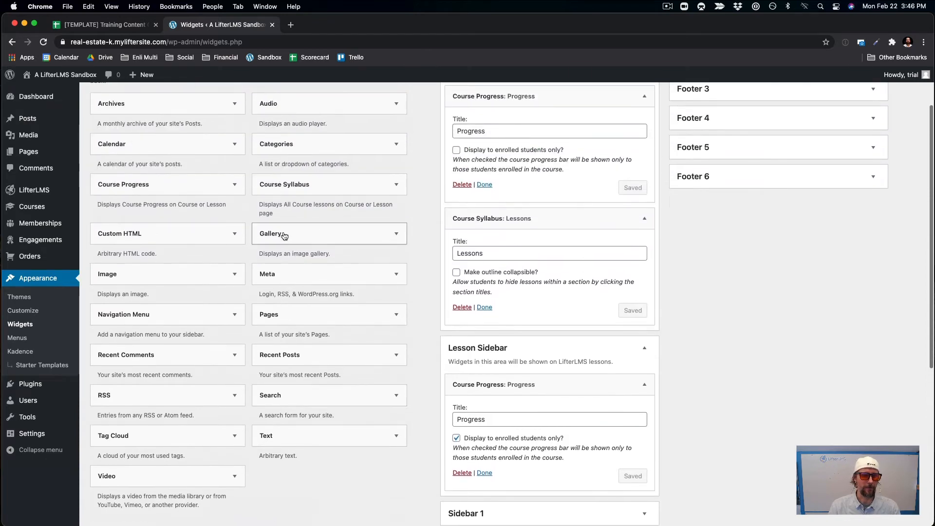
# Add a Course Syllabus widget 'Lessons' with collapsible outline and open/close toggles, save, and reload.
pyautogui.moveTo(281, 196); pyautogui.dragTo(487, 424)
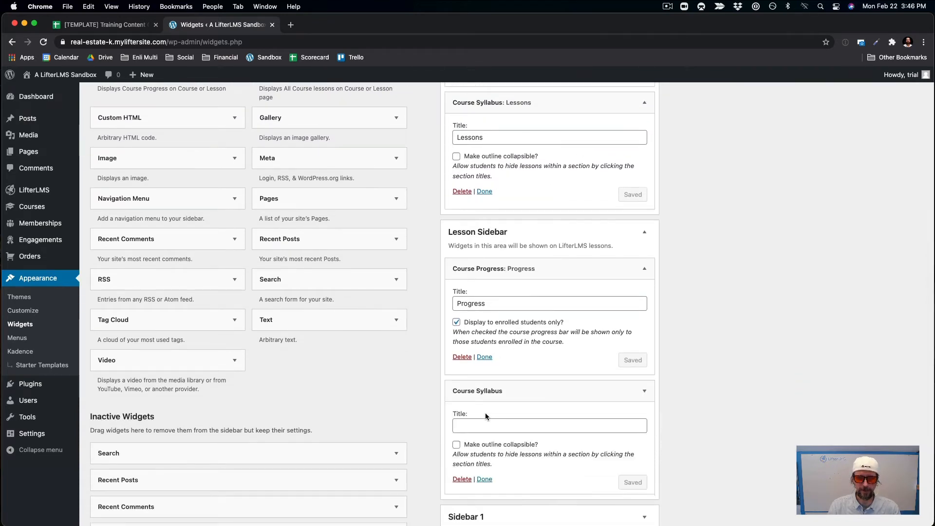
pyautogui.click(467, 429)
pyautogui.write('Lessons')
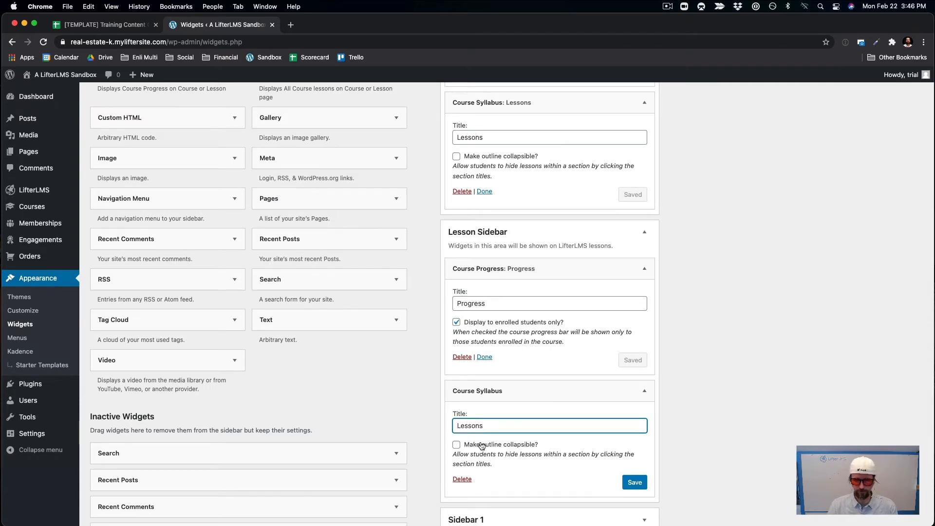
pyautogui.click(457, 444)
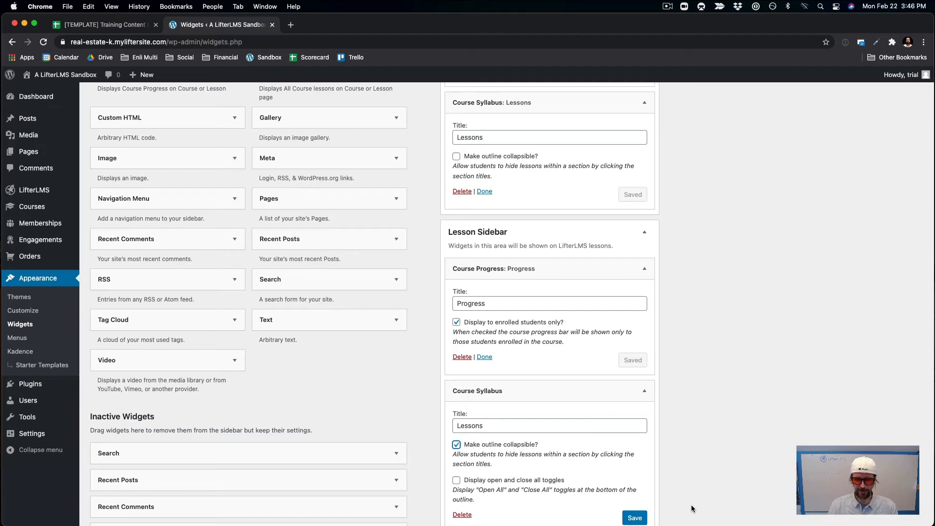
pyautogui.click(456, 480)
pyautogui.scroll(-3, 645, 408)
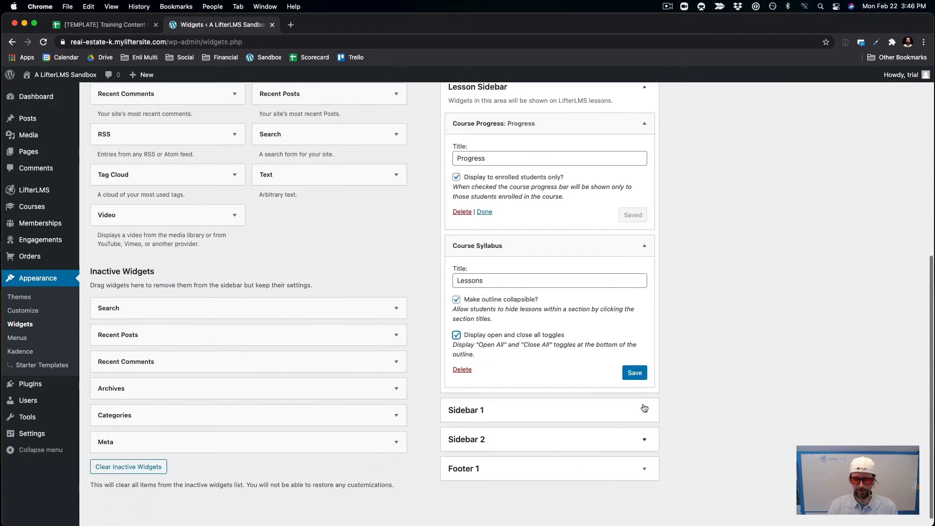
pyautogui.click(635, 373)
pyautogui.press('super+r')
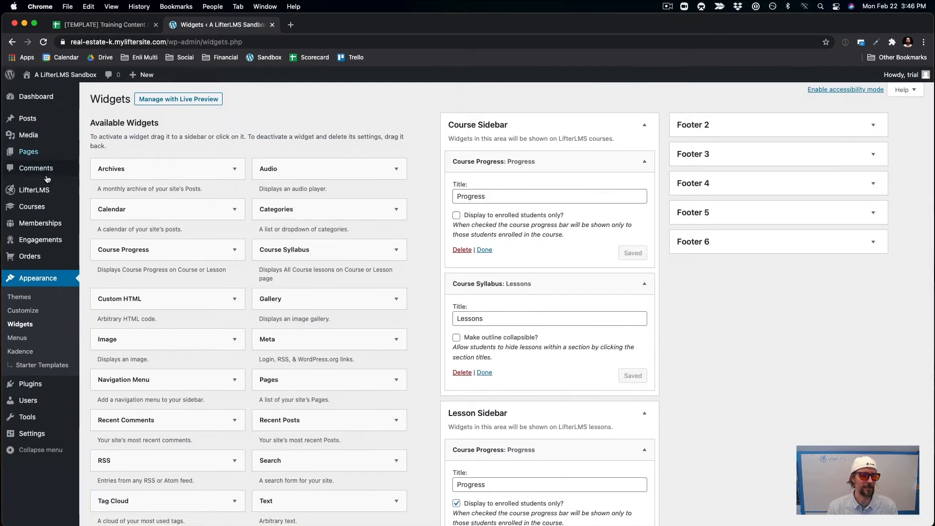
# Open the You're In The Right Place lesson from the live First Time Home Buyers Course page.
pyautogui.click(38, 207)
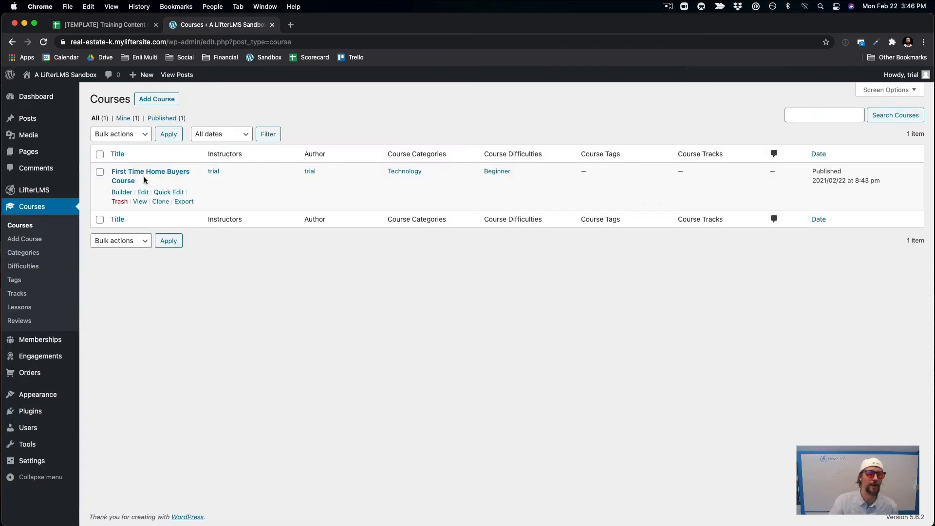
pyautogui.click(139, 202)
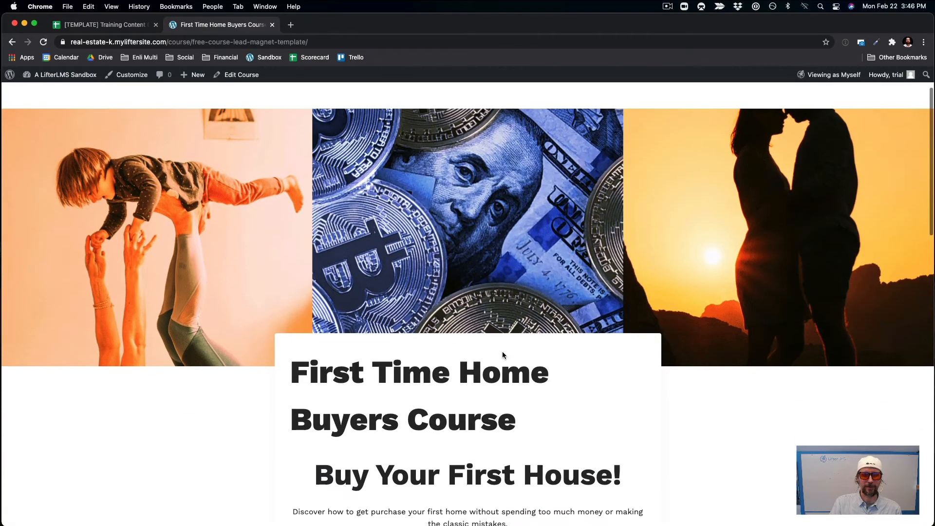
pyautogui.scroll(-6, 502, 351)
pyautogui.scroll(-4, 502, 353)
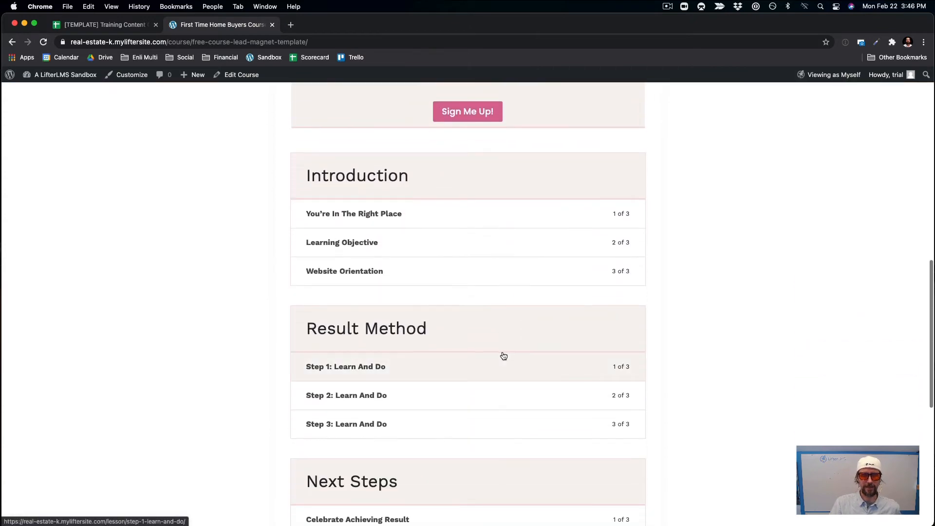
pyautogui.scroll(5, 464, 311)
pyautogui.scroll(-1, 373, 428)
pyautogui.click(334, 440)
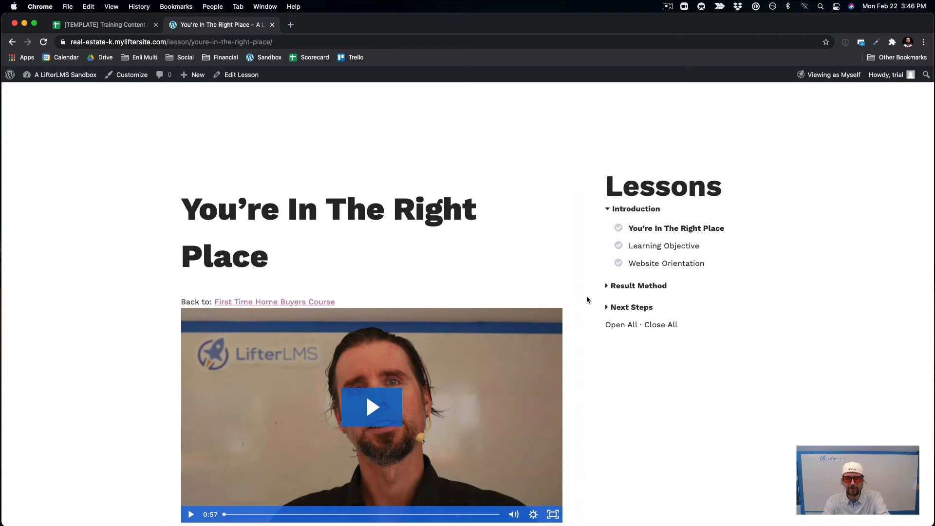
# Expand the Result Method and Next Steps sections in the Lessons sidebar.
pyautogui.click(615, 286)
pyautogui.click(607, 363)
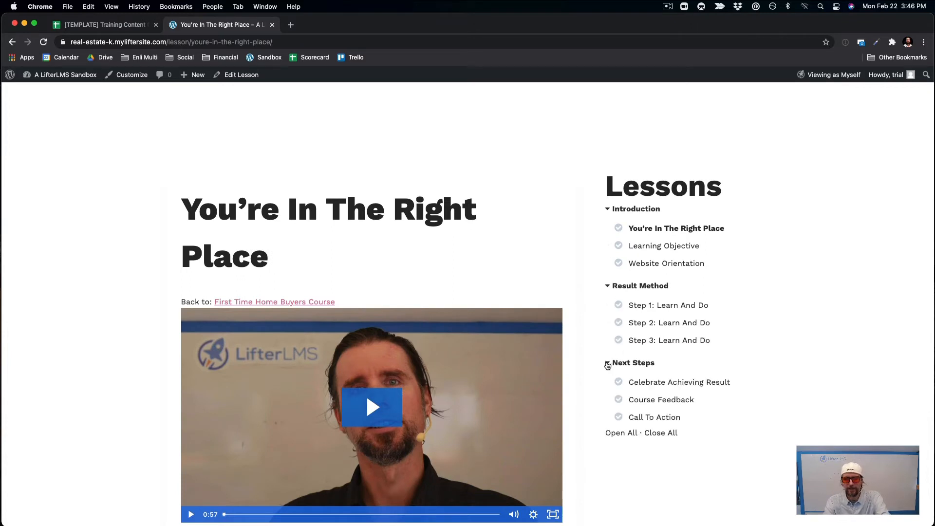
pyautogui.scroll(-3, 639, 243)
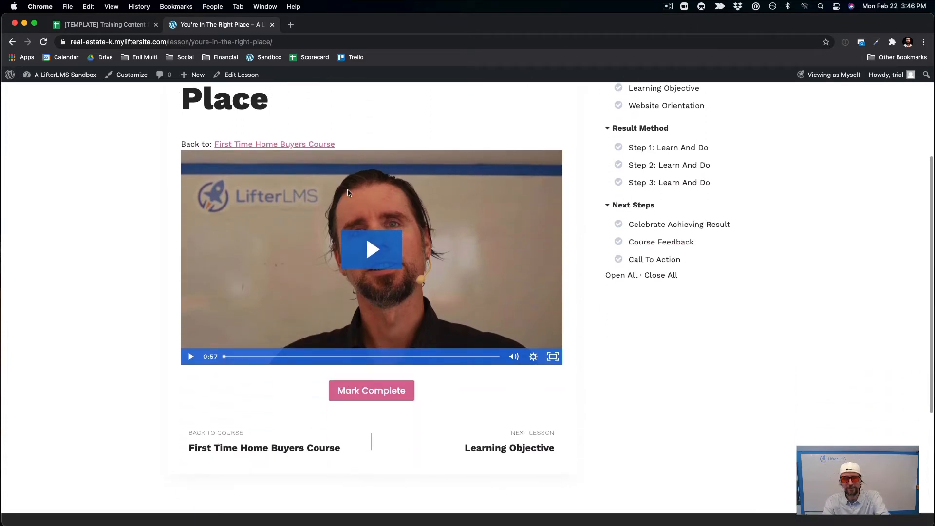
pyautogui.scroll(4, 605, 161)
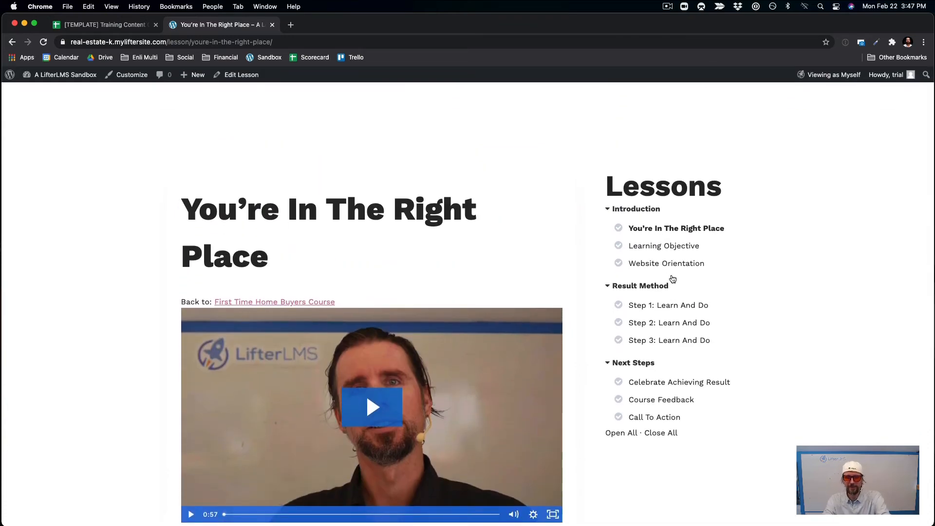
# Open Step 1: Learn And Do, expand Introduction and Next Steps, then return to the course page.
pyautogui.click(668, 307)
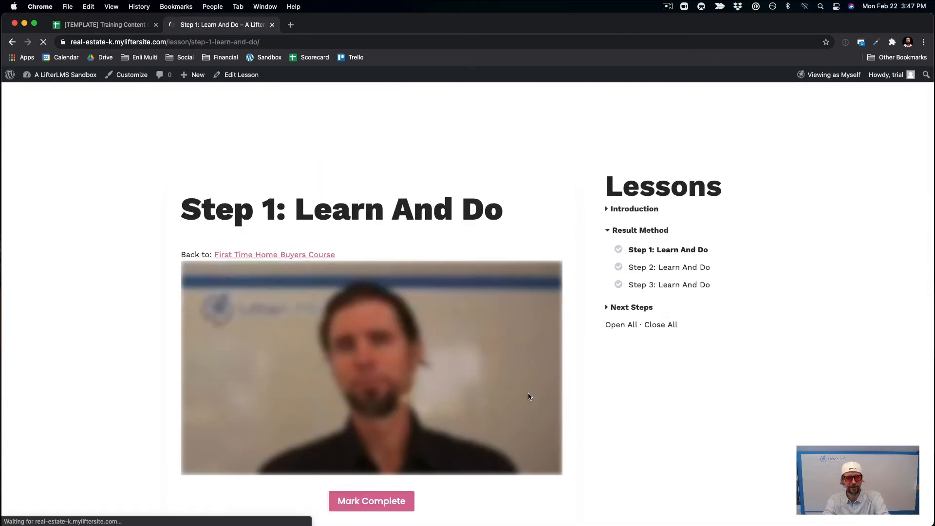
pyautogui.scroll(-2, 528, 392)
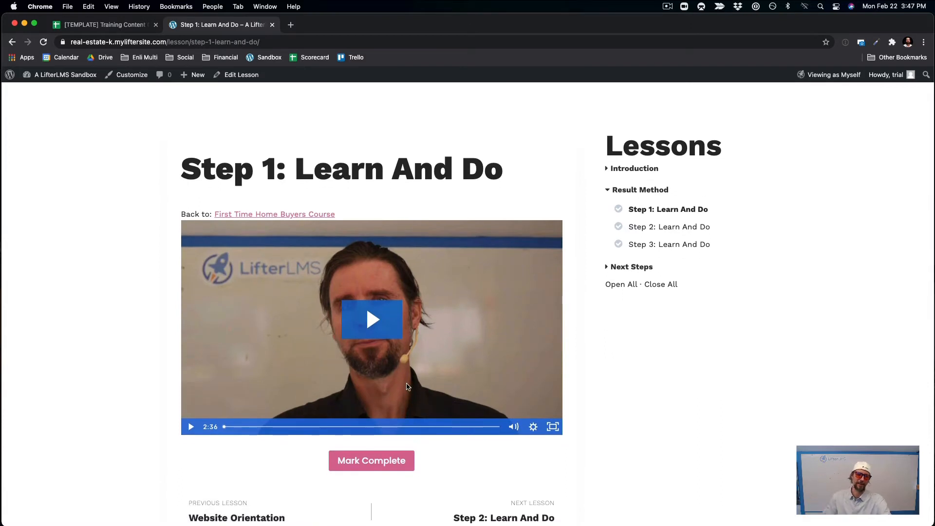
pyautogui.scroll(2, 408, 387)
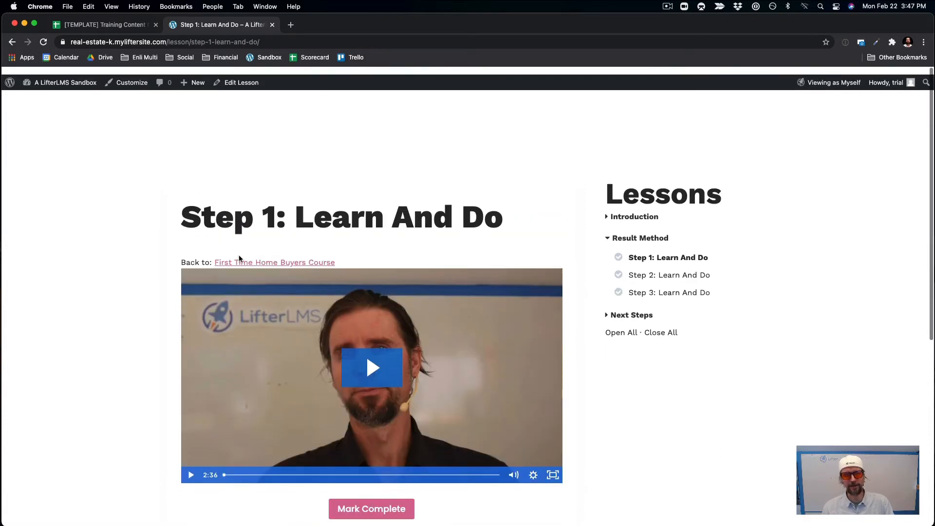
pyautogui.click(607, 210)
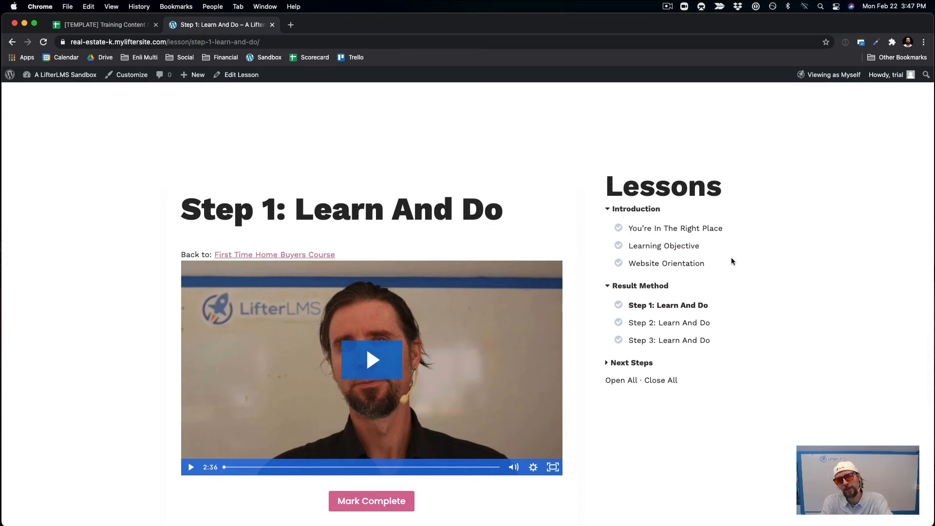
pyautogui.click(608, 364)
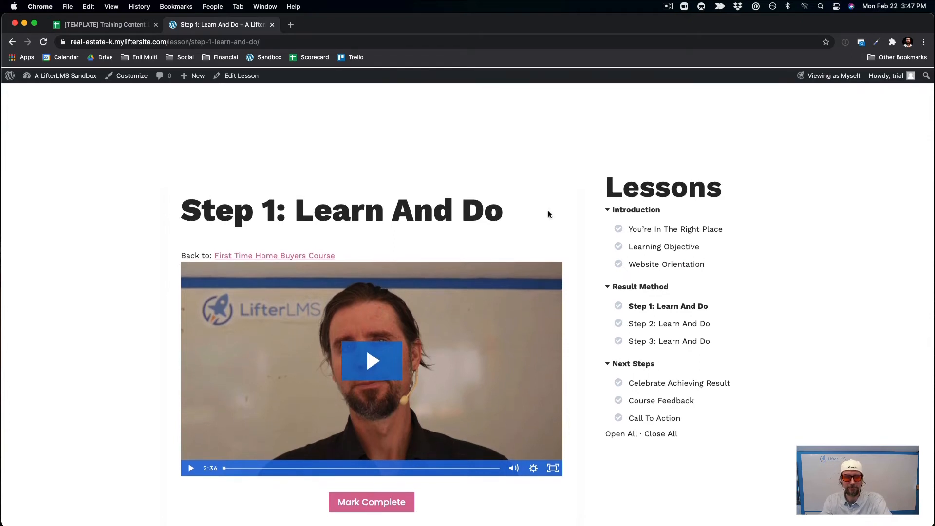
pyautogui.click(282, 255)
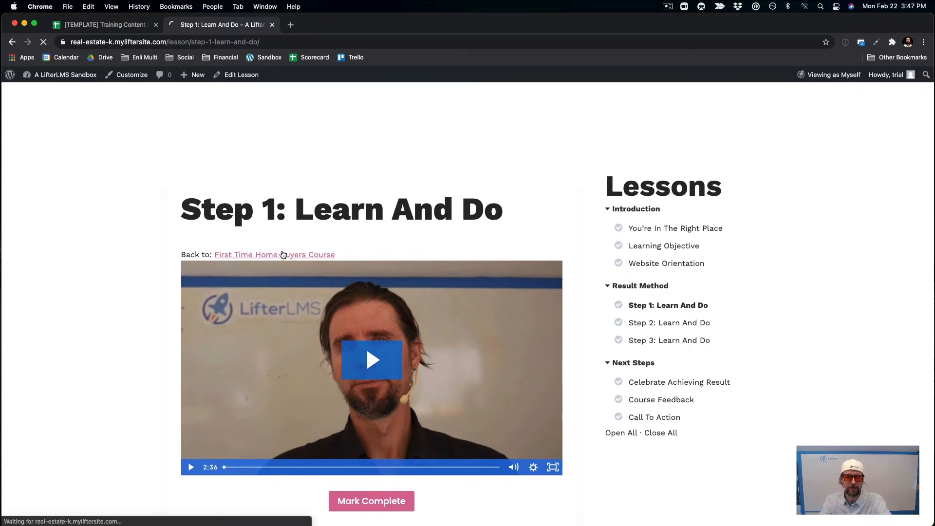
pyautogui.scroll(-10, 384, 416)
# Open the Call To Action lesson and expand its Result Method and Introduction outline sections.
pyautogui.scroll(-8, 384, 417)
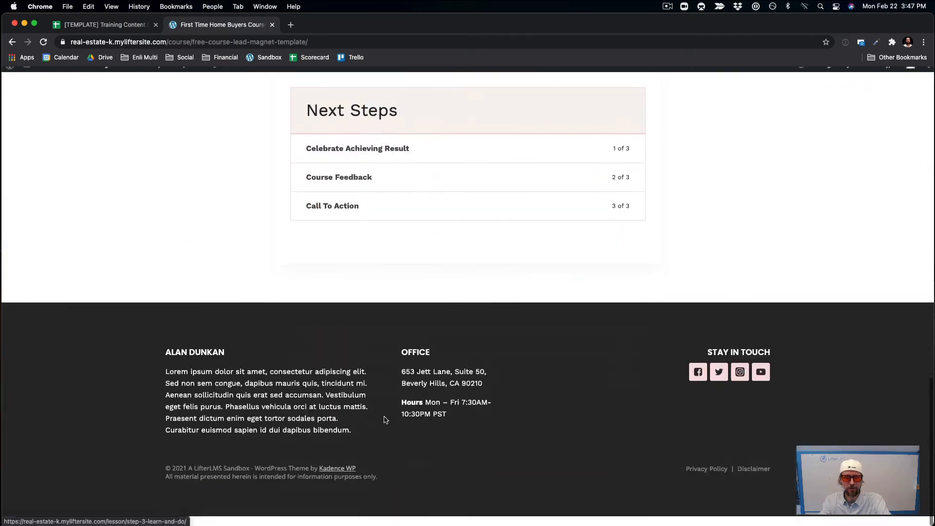
pyautogui.click(337, 216)
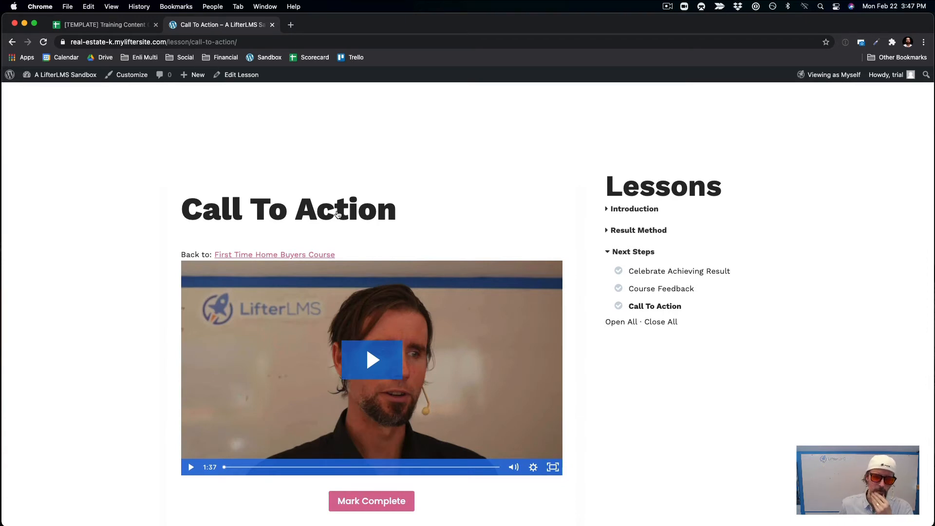
pyautogui.click(607, 232)
pyautogui.click(609, 214)
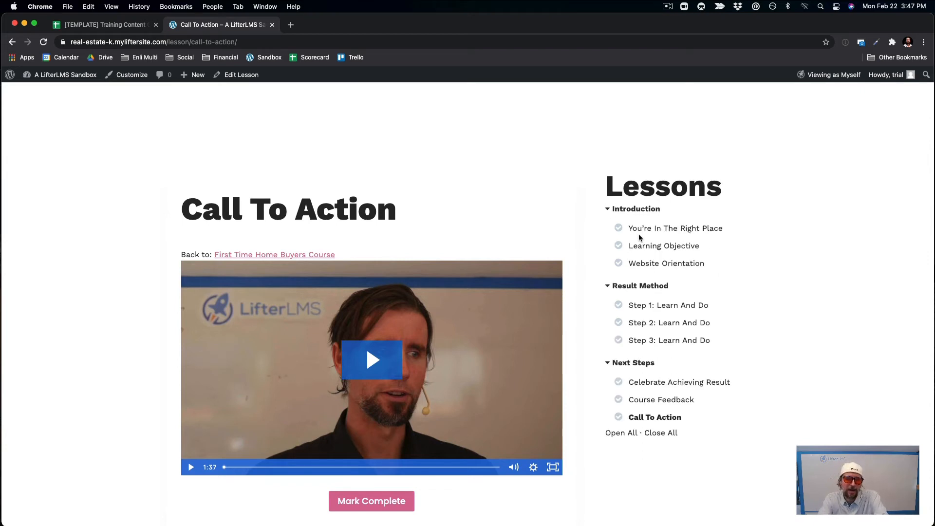
pyautogui.scroll(-2, 643, 232)
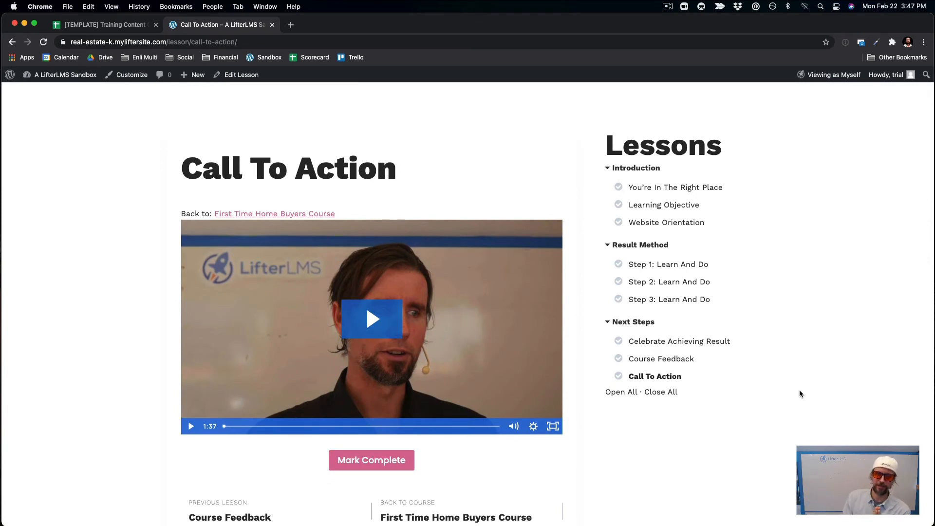
pyautogui.scroll(-5, 799, 390)
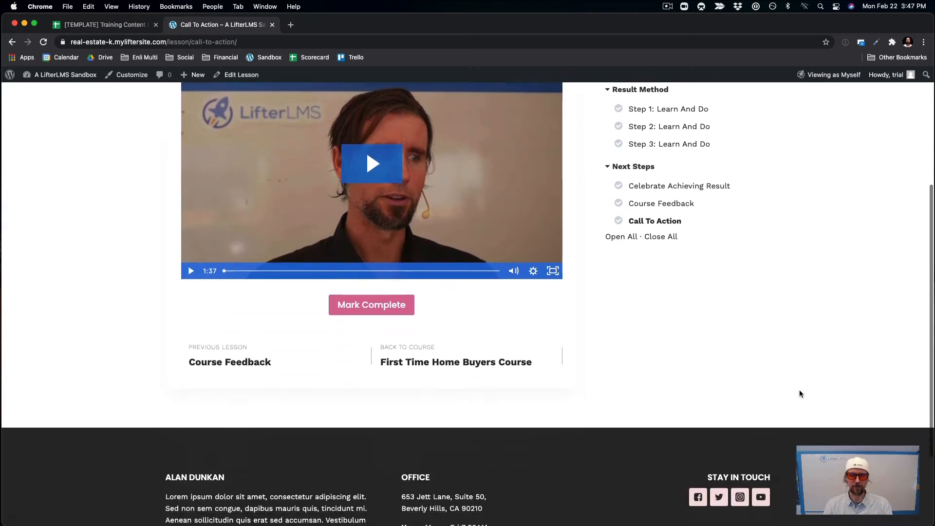
pyautogui.scroll(4, 800, 394)
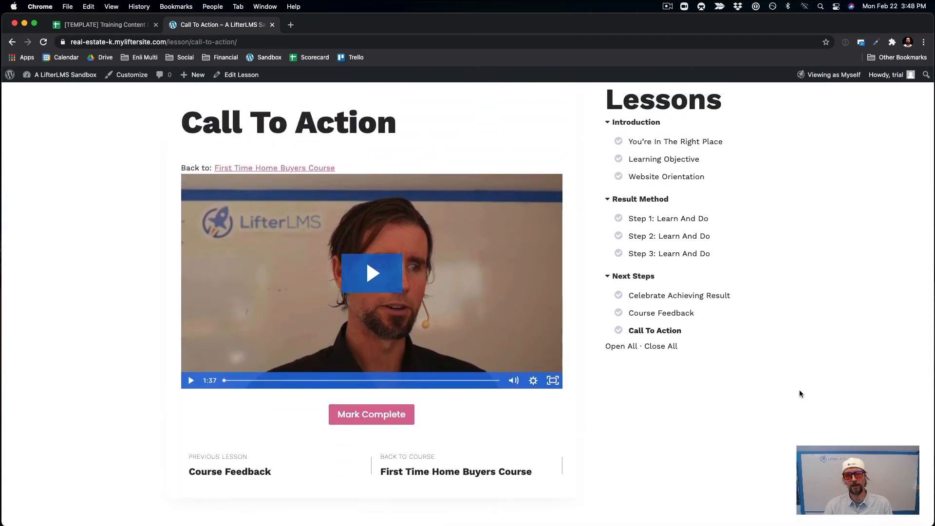
pyautogui.scroll(-1, 799, 393)
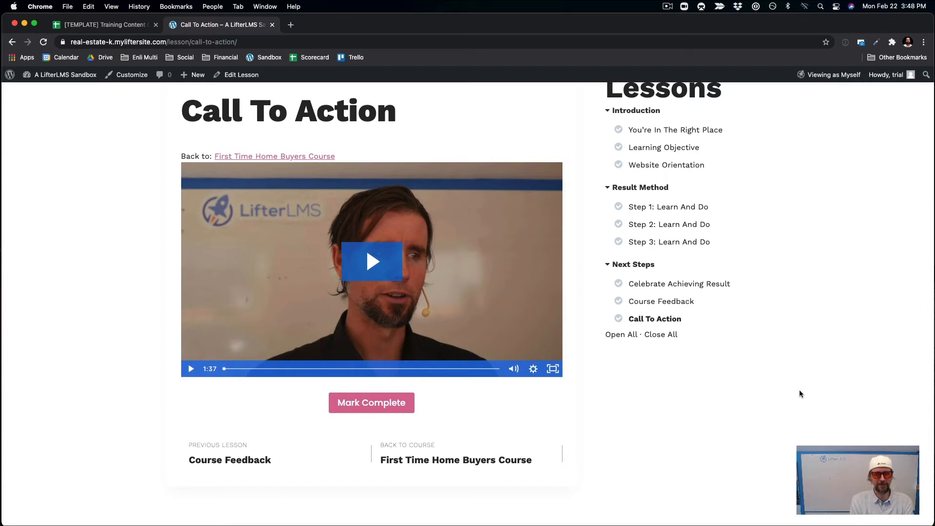
pyautogui.scroll(4, 799, 393)
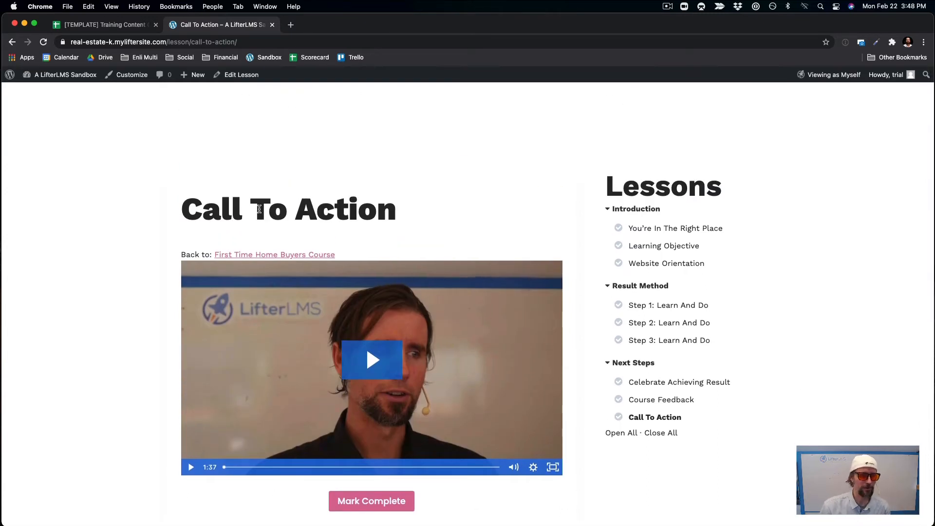
# From the Dashboard's LifterLMS Import page, download and import the Free Course Lead Magnet Template.
pyautogui.moveTo(65, 75)
pyautogui.click(65, 90)
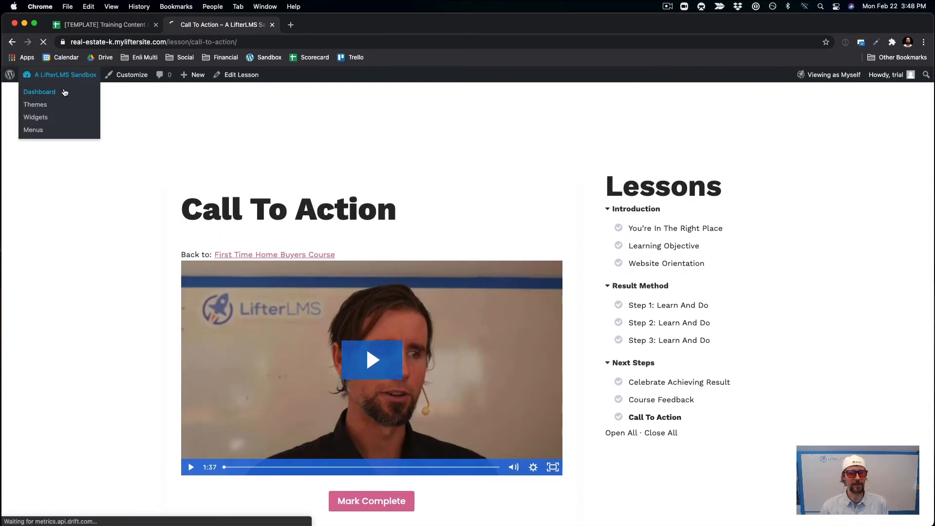
pyautogui.moveTo(47, 241)
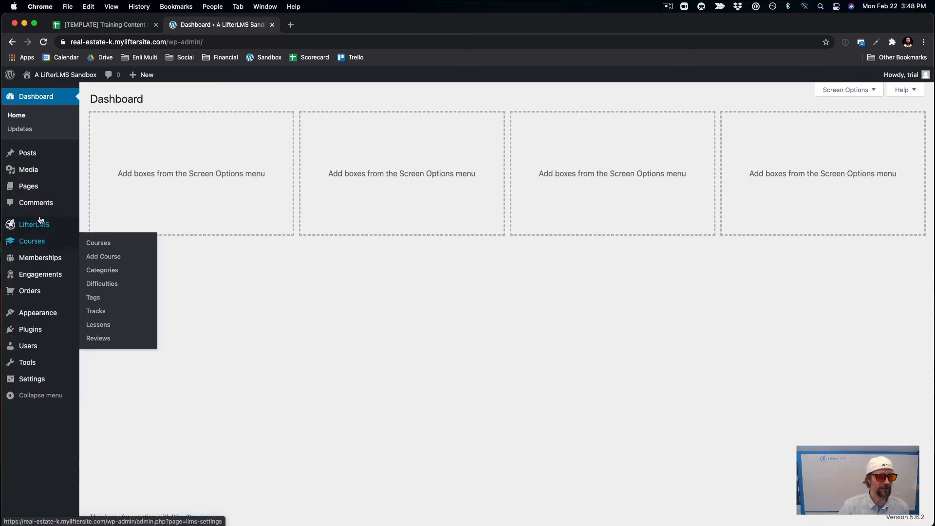
pyautogui.moveTo(47, 225)
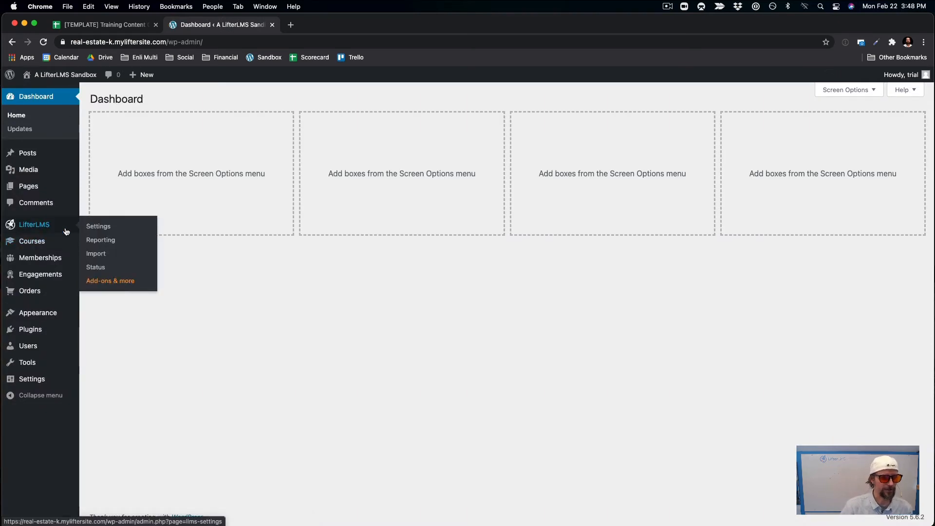
pyautogui.click(104, 256)
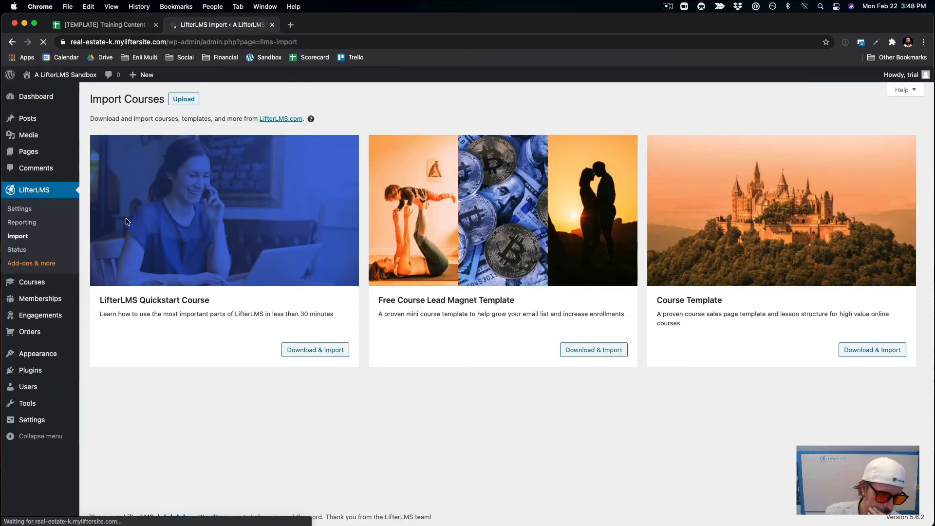
pyautogui.click(606, 350)
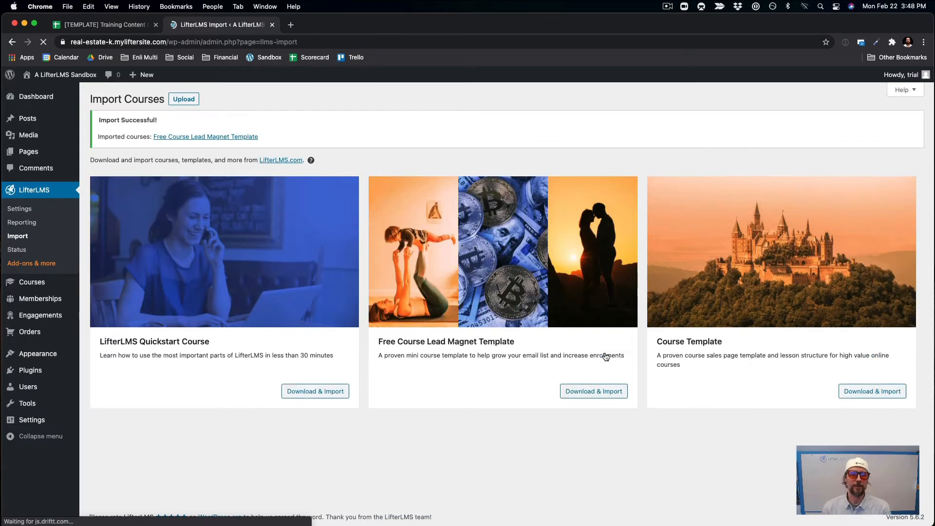
# Retitle the imported course 'How to Sell Your Home for the Maximum Price' and delete the How To Use This Template link.
pyautogui.click(252, 140)
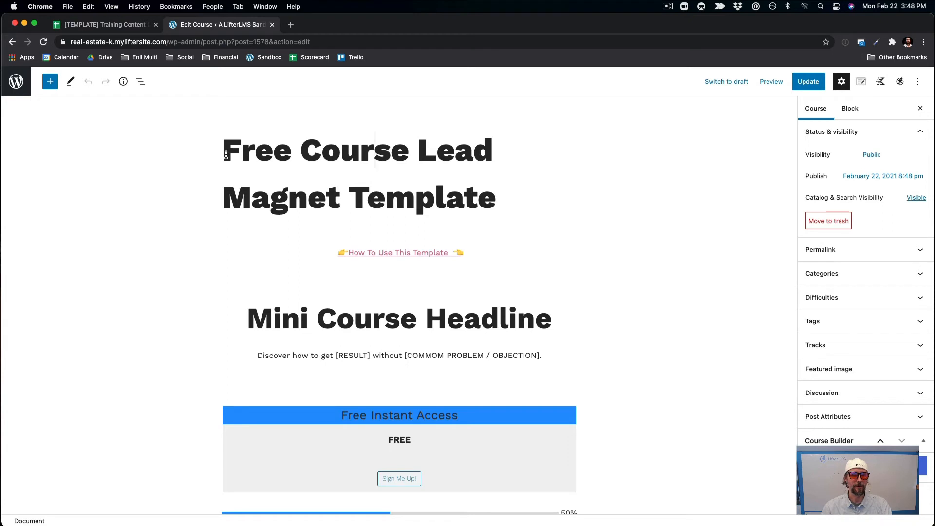
pyautogui.moveTo(225, 155); pyautogui.dragTo(498, 209)
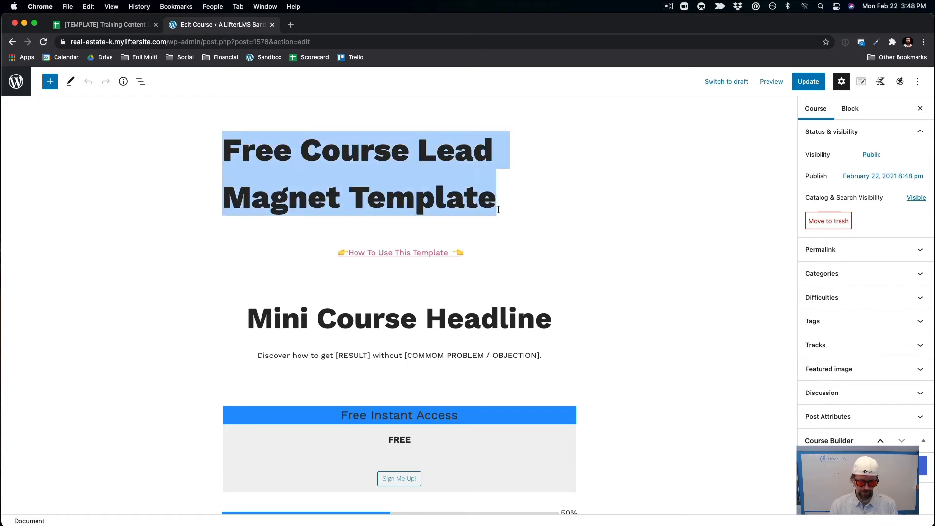
pyautogui.write('S')
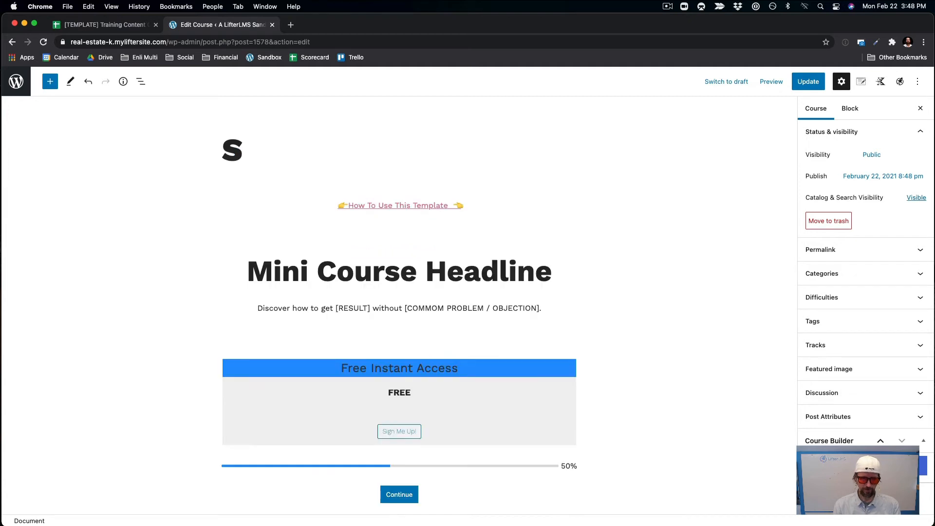
pyautogui.press('BackSpace')
pyautogui.write('H')
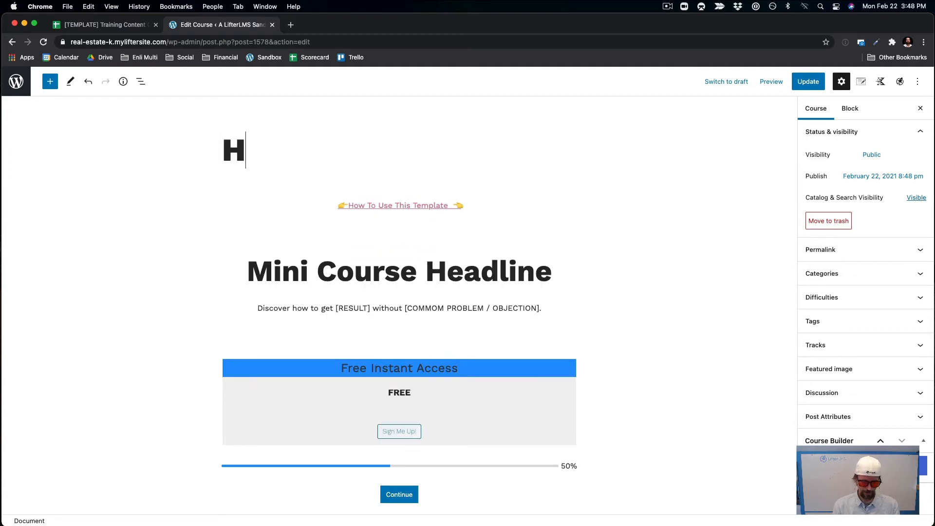
pyautogui.write('ow to DS')
pyautogui.press('BackSpace')
pyautogui.press('BackSpace')
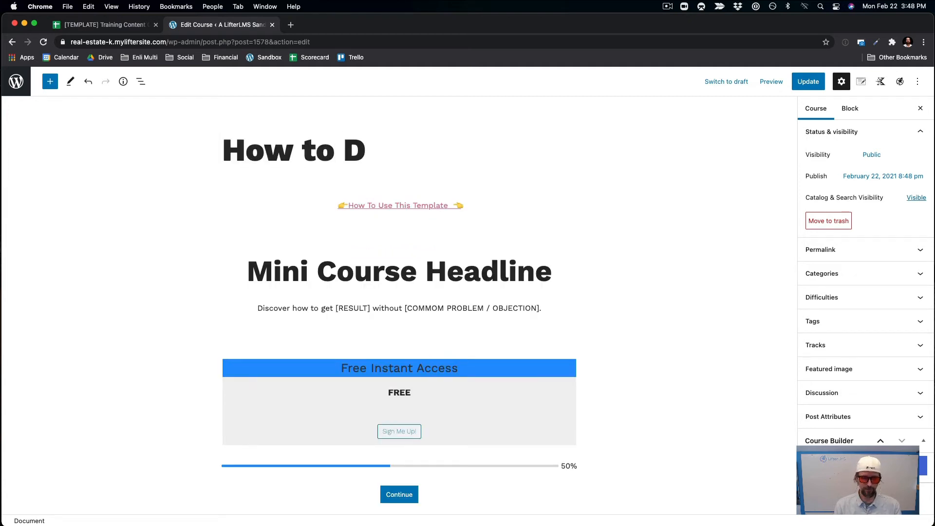
pyautogui.write('Sell Y')
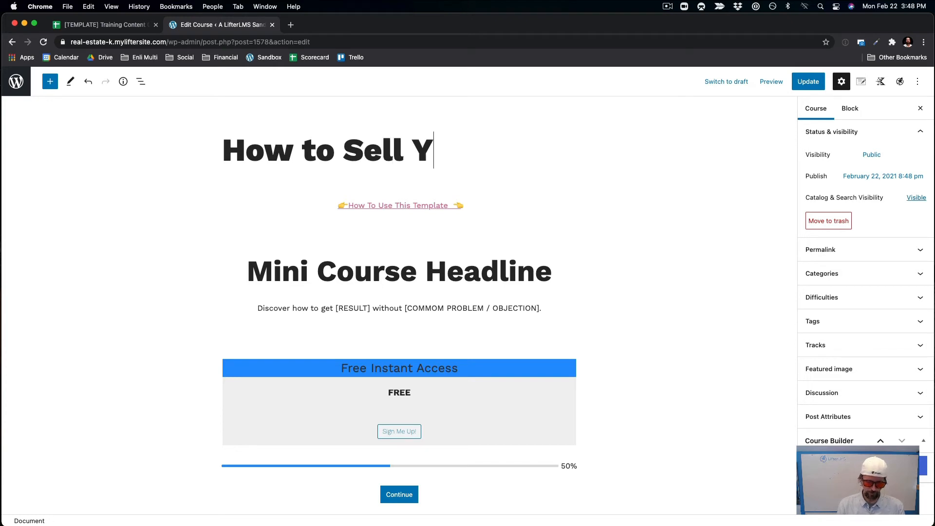
pyautogui.write('our Home ')
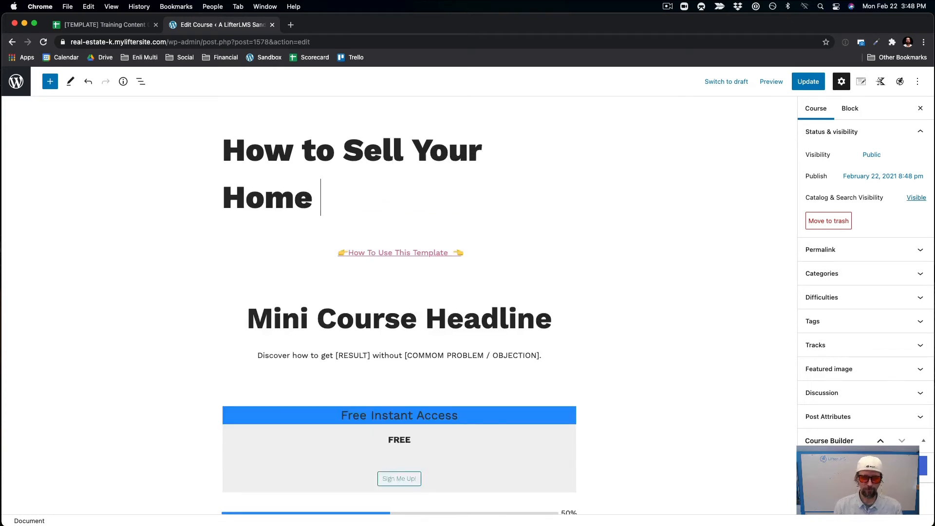
pyautogui.write('for ')
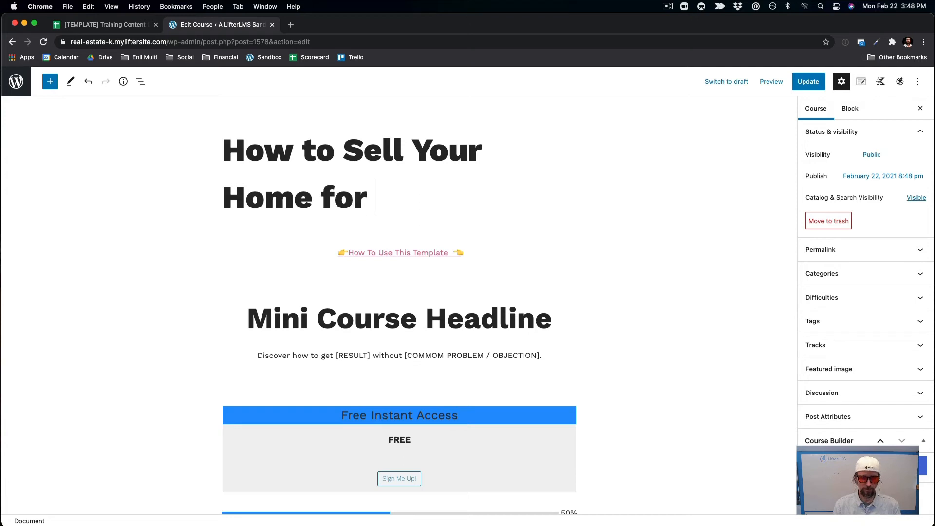
pyautogui.write('the Ma')
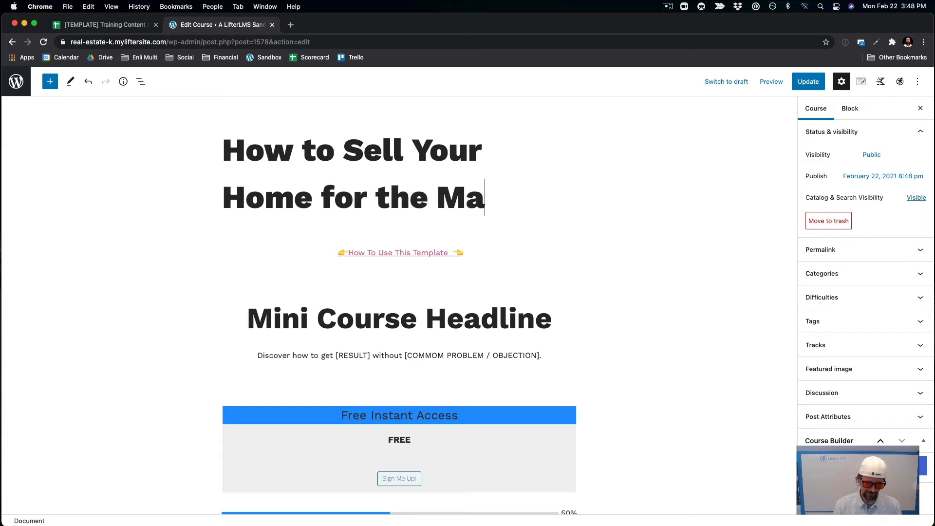
pyautogui.write('ximum Provc')
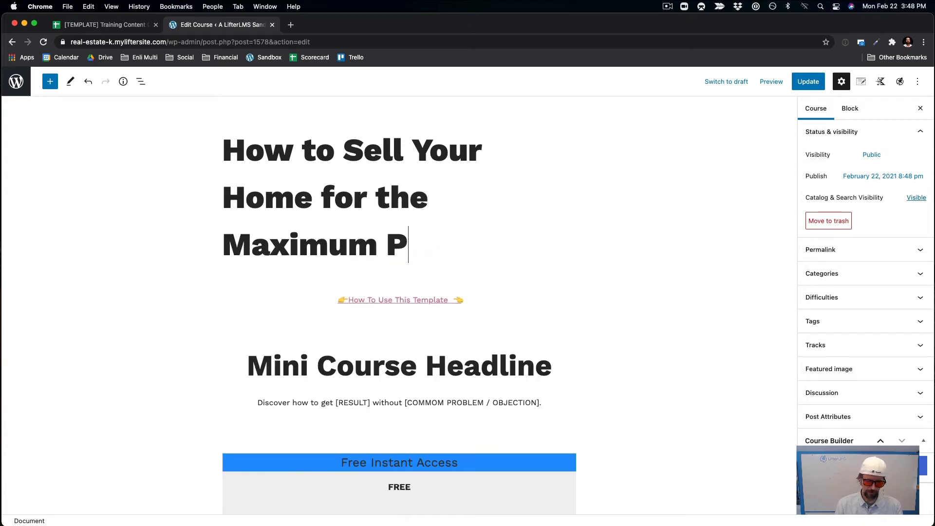
pyautogui.press('BackSpace')
pyautogui.press('BackSpace')
pyautogui.press('BackSpace')
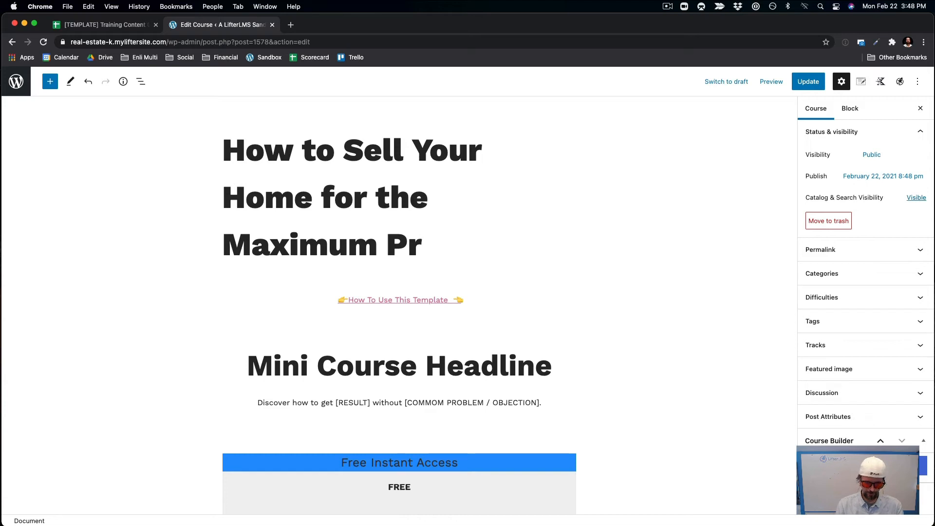
pyautogui.write('ice')
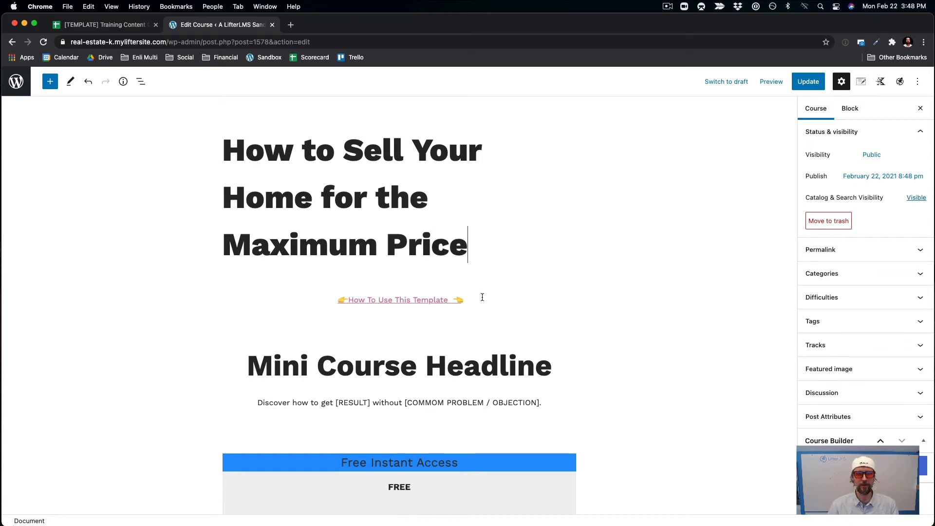
pyautogui.moveTo(482, 297); pyautogui.dragTo(333, 294)
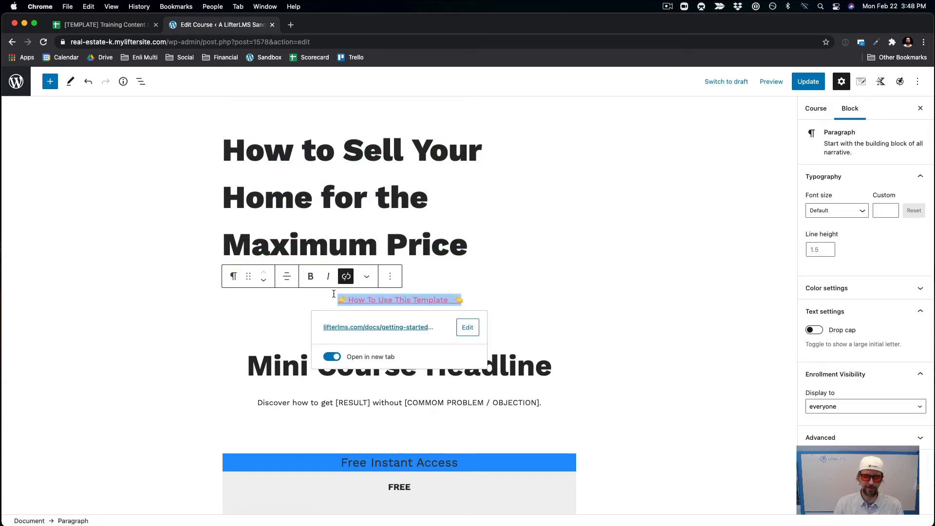
pyautogui.press('BackSpace')
pyautogui.press('BackSpace')
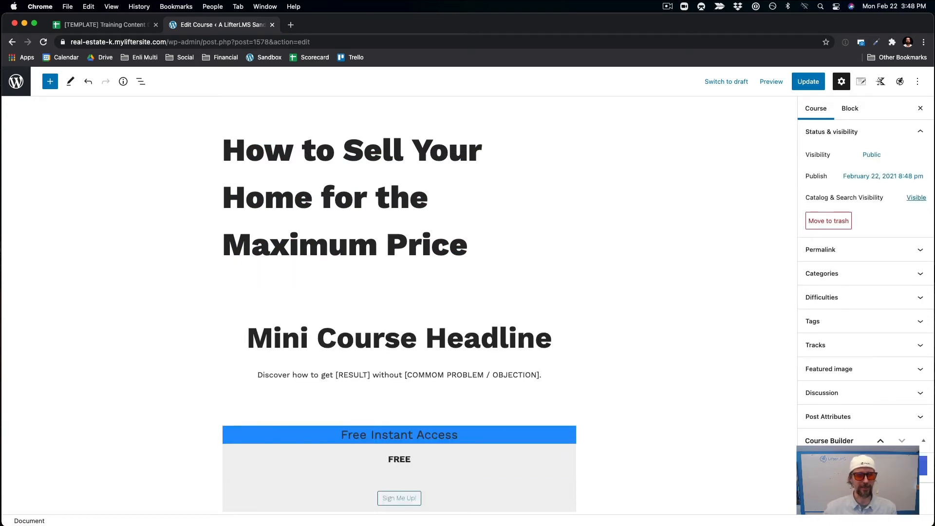
# Overwrite the Mini Course Headline text with 'Do this to sell for max profit in minimum time'.
pyautogui.click(398, 360)
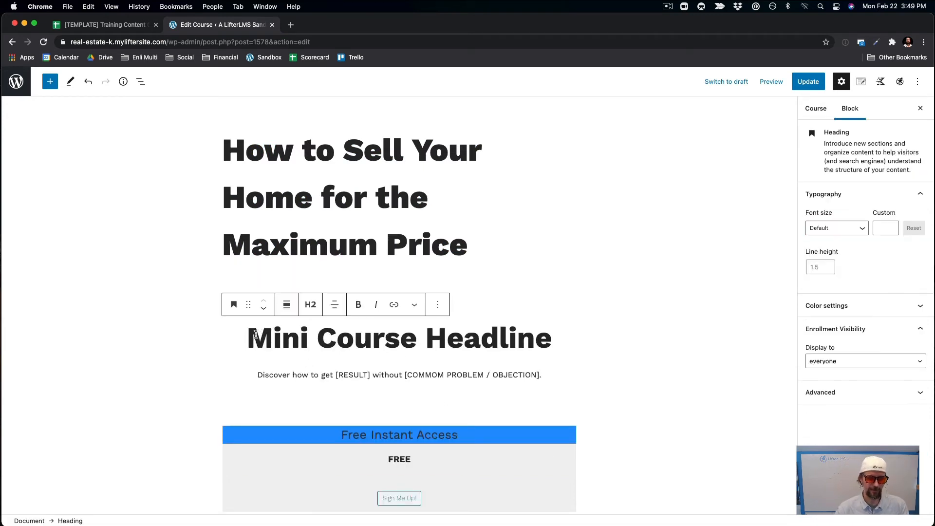
pyautogui.moveTo(246, 337); pyautogui.dragTo(562, 340)
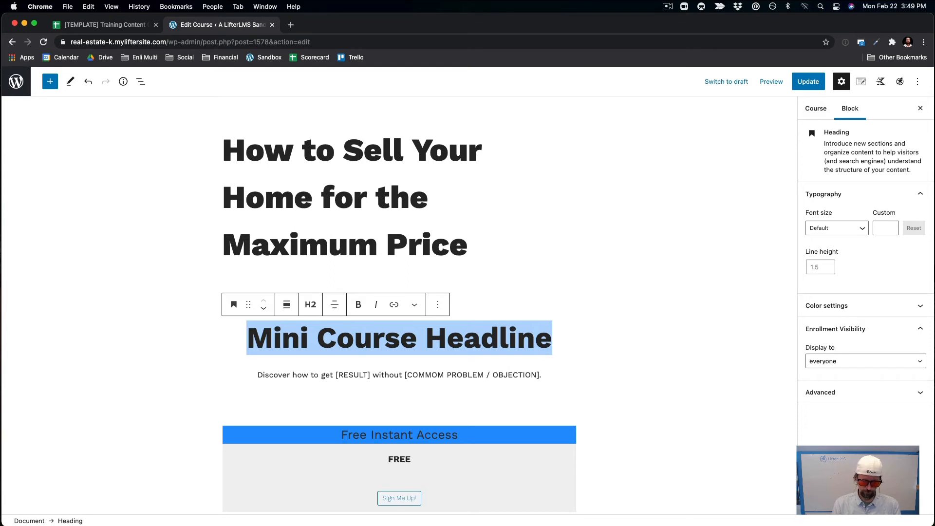
pyautogui.write('Do this')
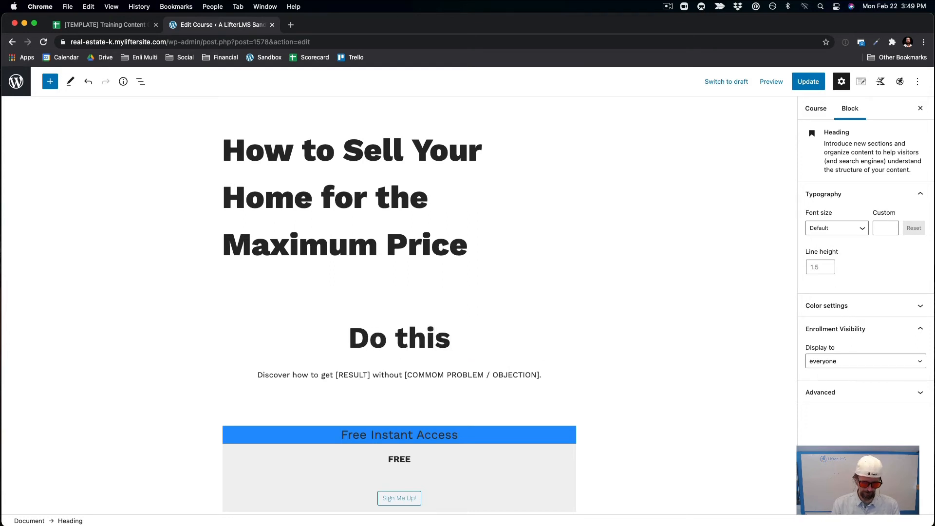
pyautogui.write(' to sell fo')
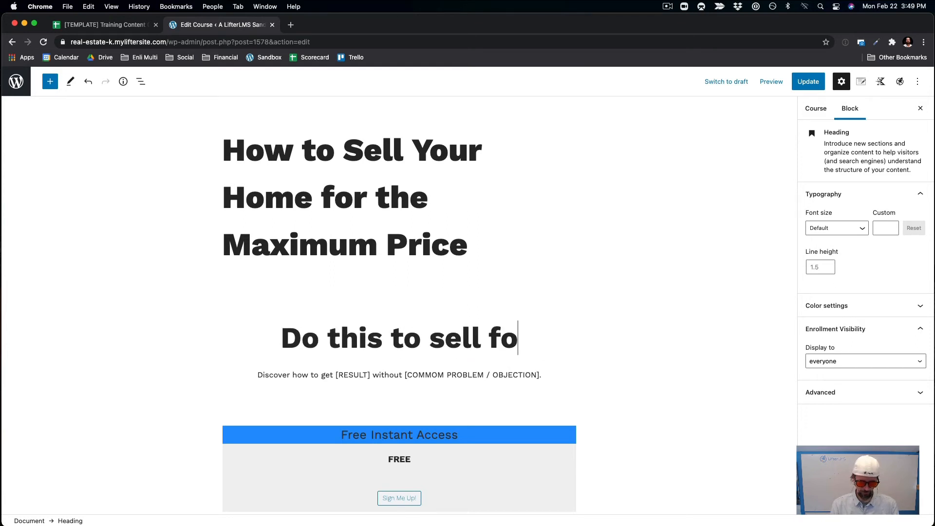
pyautogui.write('r max pro')
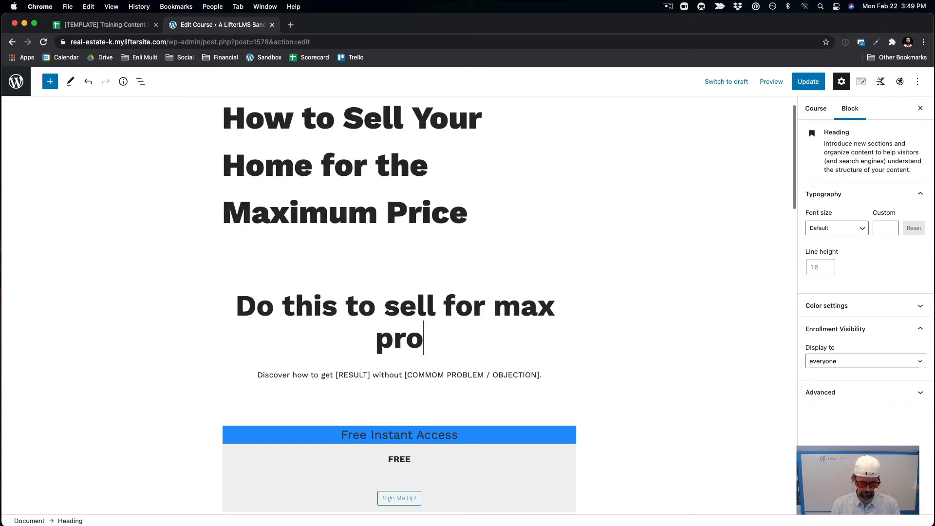
pyautogui.write('fit in ')
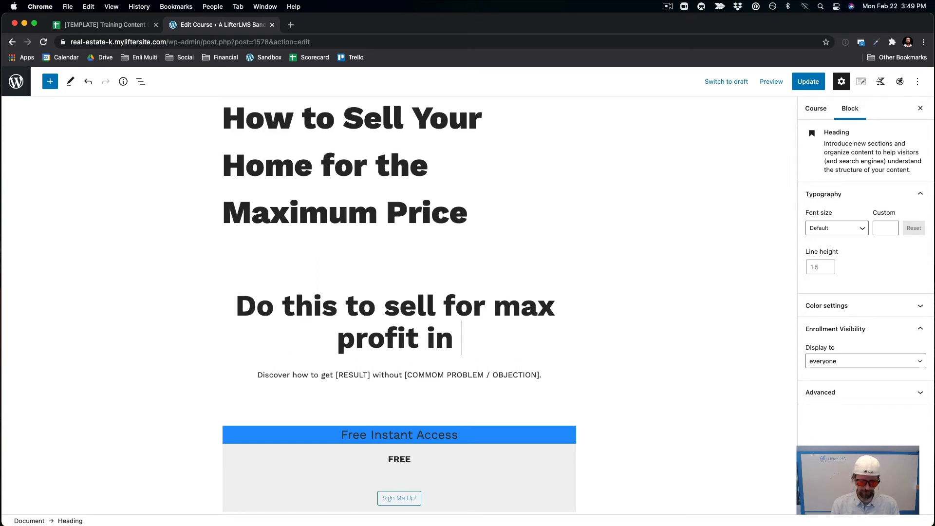
pyautogui.write('minimum ti')
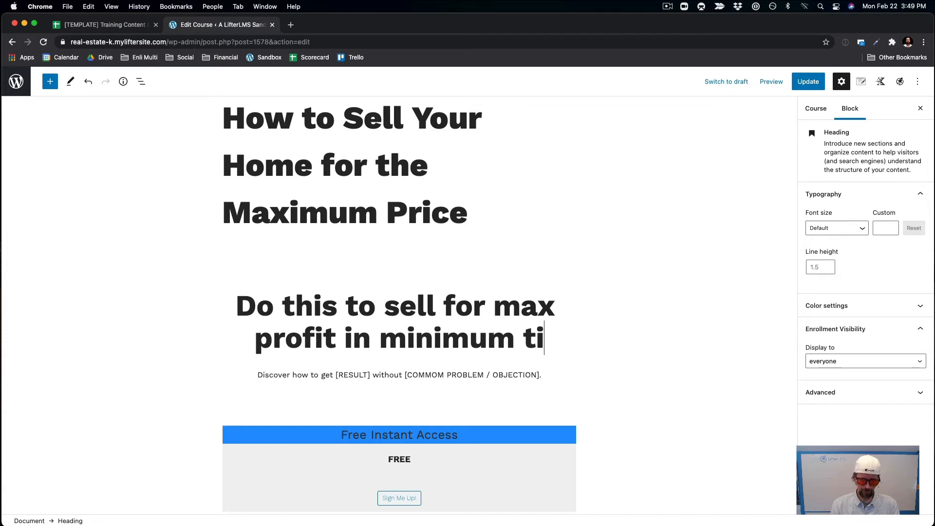
pyautogui.write('me')
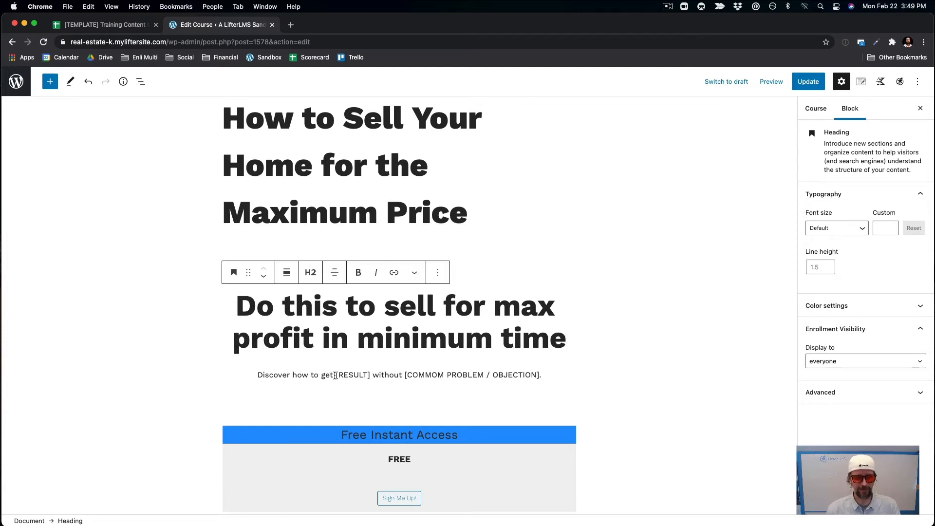
# Replace the get [RESULT] placeholder with 'sell your home quickly for the best price' and save.
pyautogui.moveTo(322, 377); pyautogui.dragTo(370, 377)
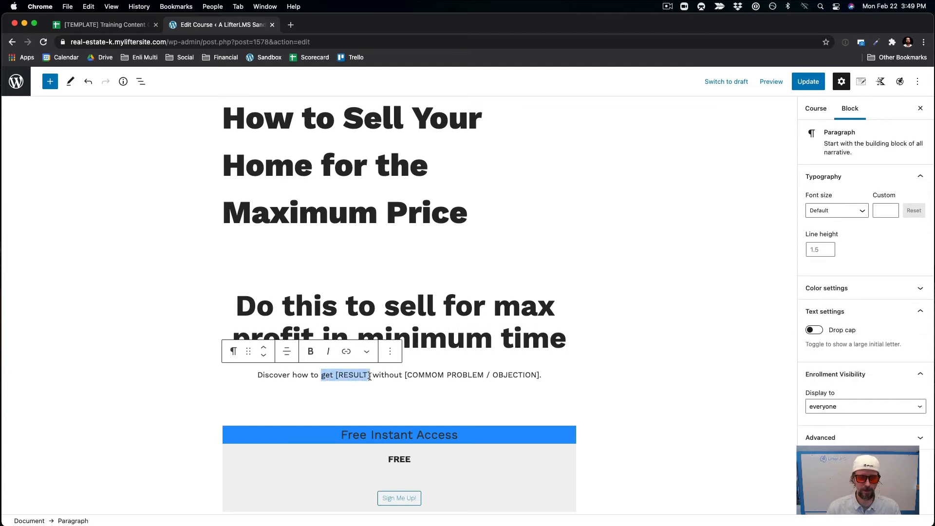
pyautogui.write('sell your')
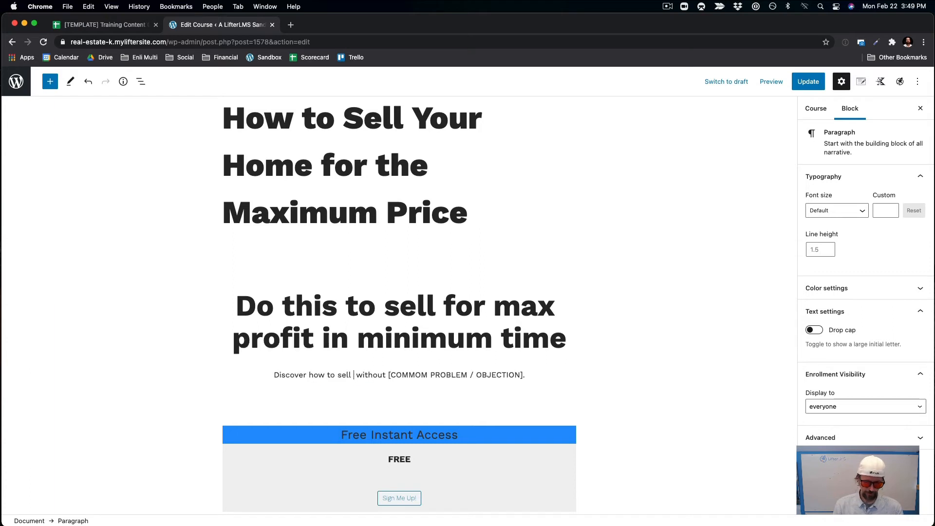
pyautogui.write(' home')
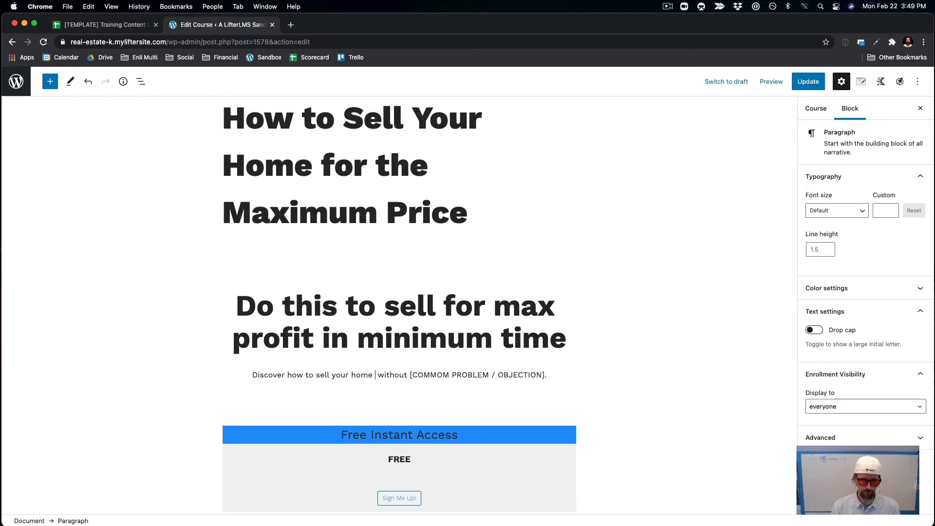
pyautogui.write(' quickly')
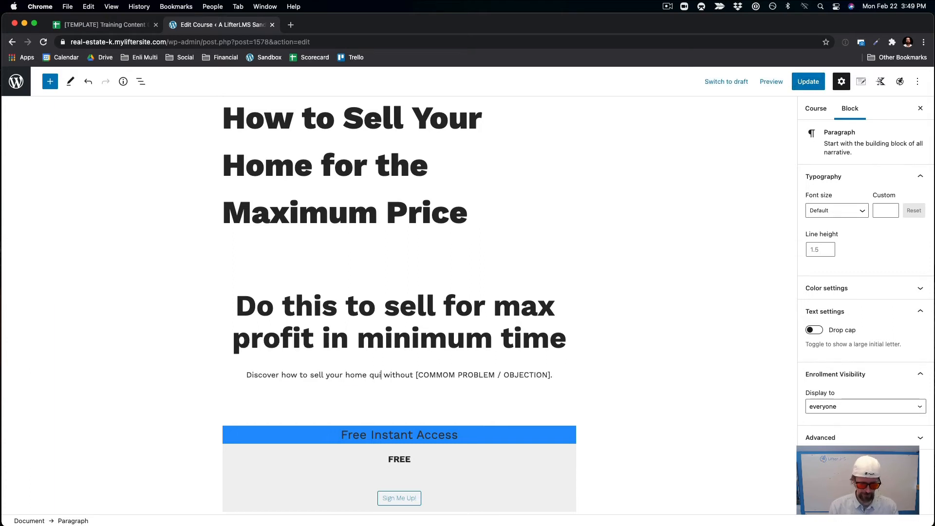
pyautogui.press('super+s')
pyautogui.write('for th')
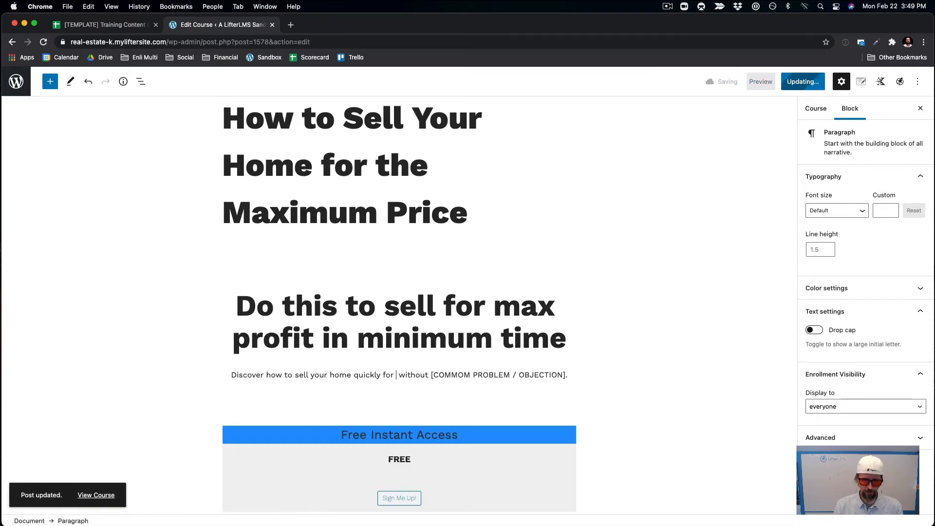
pyautogui.write('e best proc')
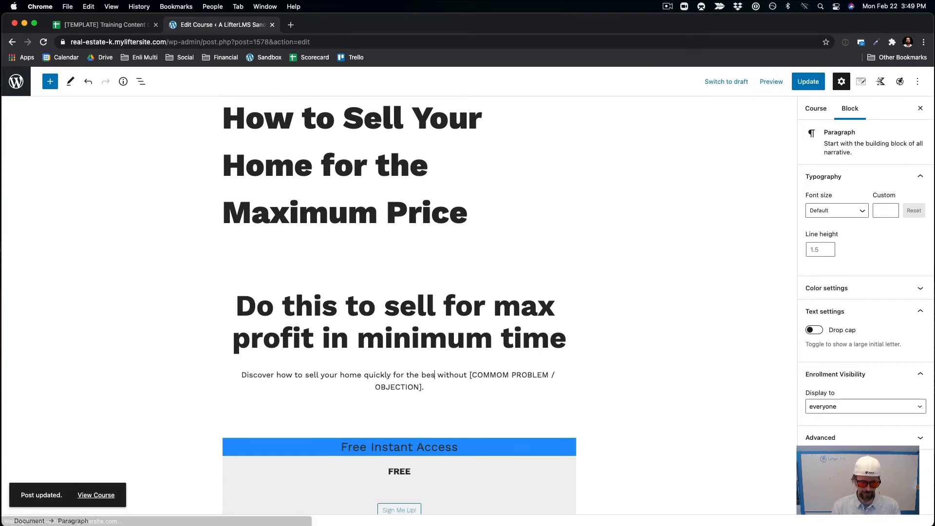
pyautogui.press('BackSpace')
pyautogui.press('BackSpace')
pyautogui.write('ice')
pyautogui.press('super+s')
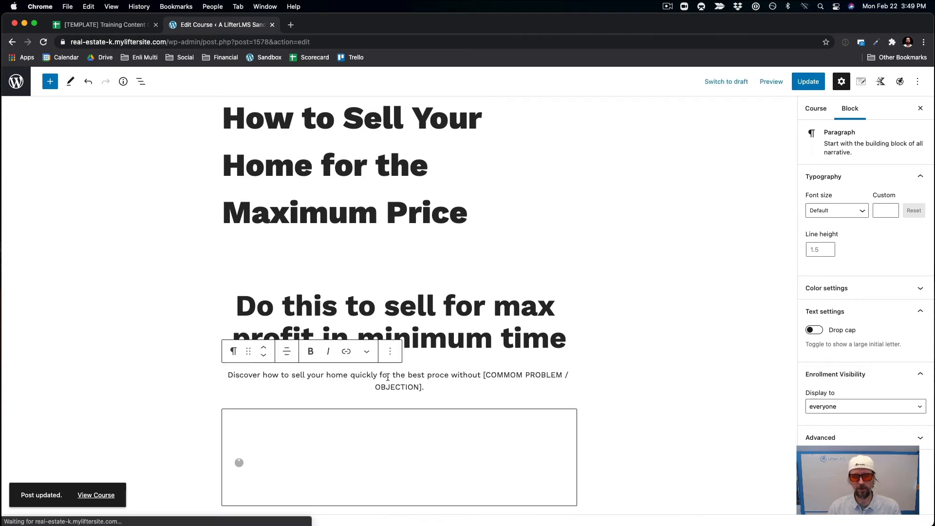
pyautogui.press('super+s')
pyautogui.moveTo(437, 375); pyautogui.dragTo(440, 375)
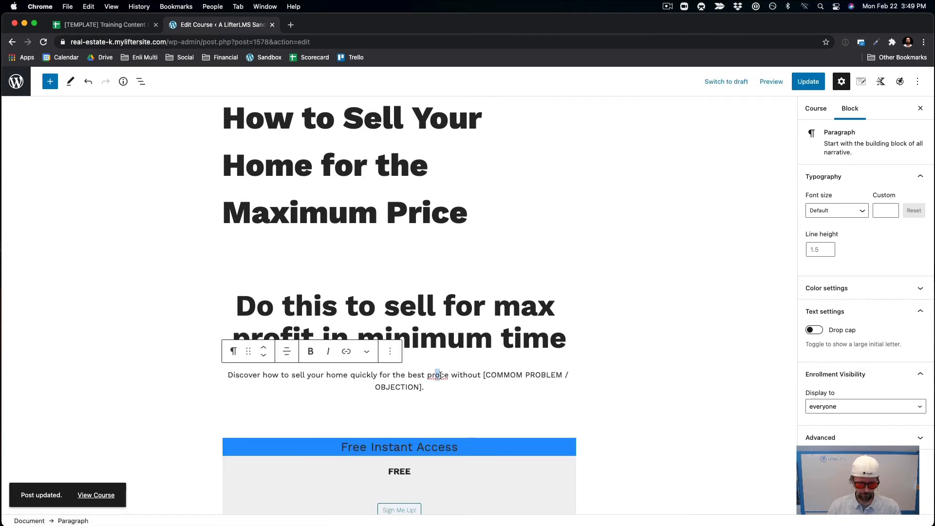
pyautogui.write('i')
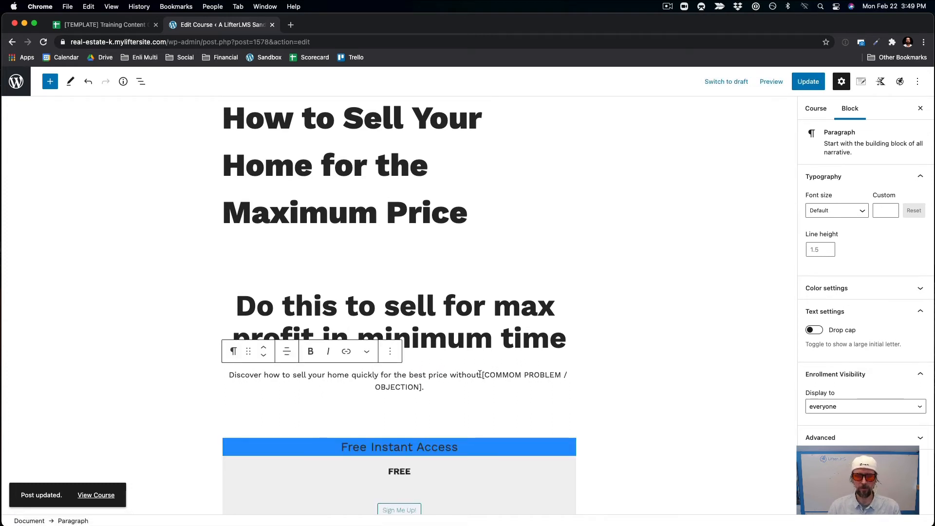
# Replace the [COMMOM PROBLEM / OBJECTION] placeholder with 'the typical seller headaches and money costing mistakes'.
pyautogui.moveTo(483, 375); pyautogui.dragTo(422, 387)
pyautogui.press('BackSpace')
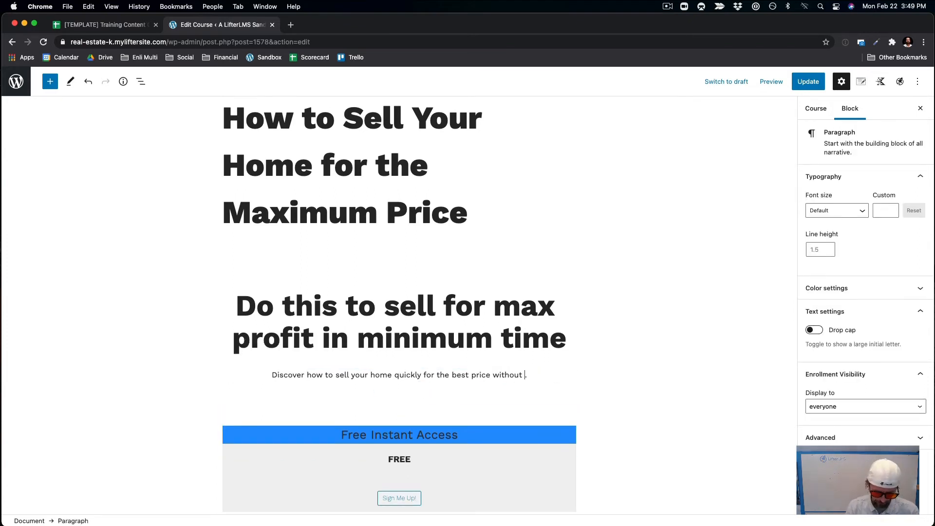
pyautogui.write('the ty')
pyautogui.write('pical selle')
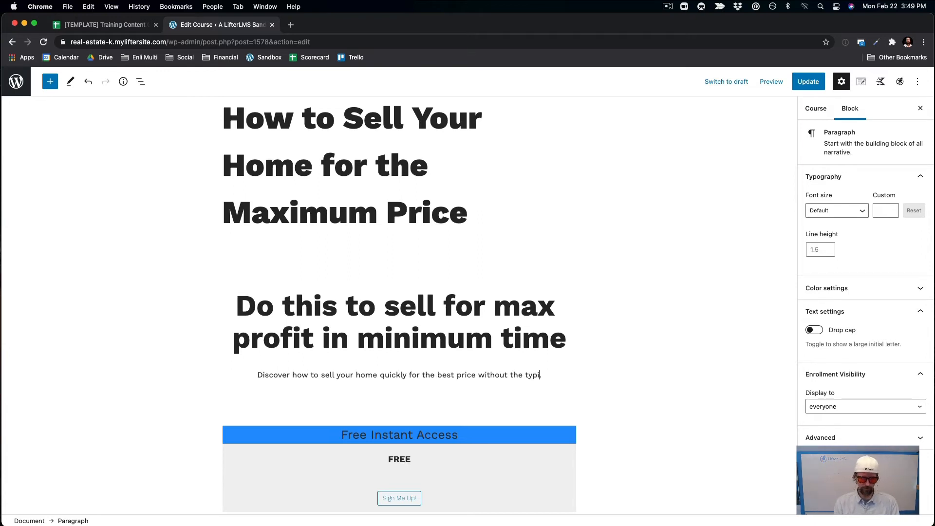
pyautogui.write('r headache')
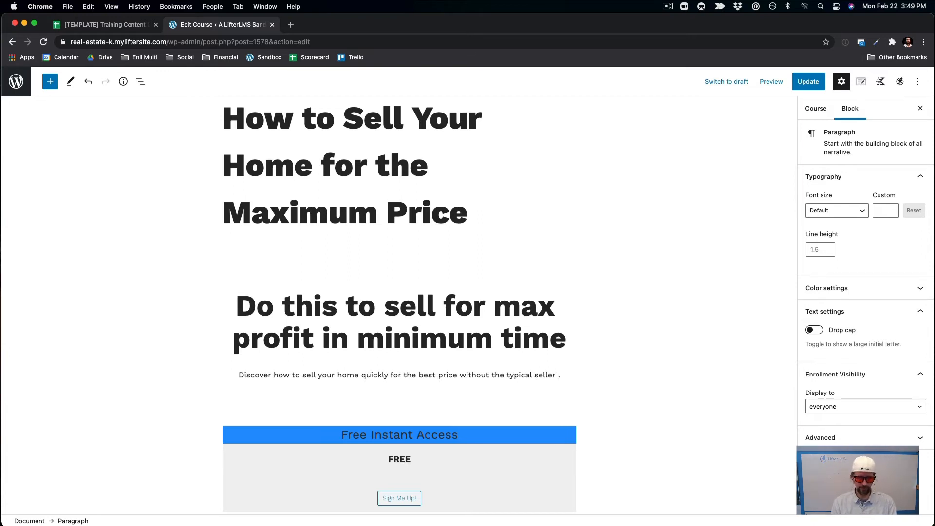
pyautogui.write('s a')
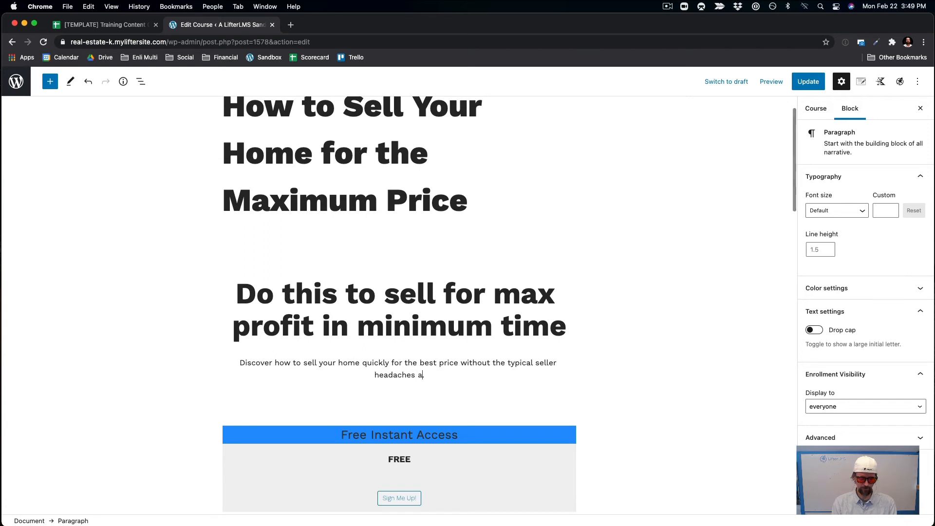
pyautogui.write('nd money costing mistakes.')
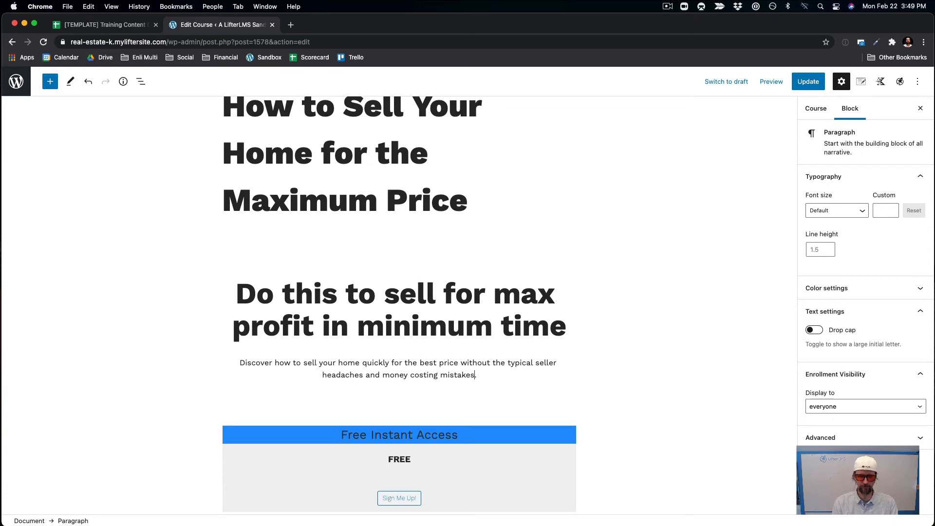
# Save the updated course page.
pyautogui.scroll(-10, 702, 293)
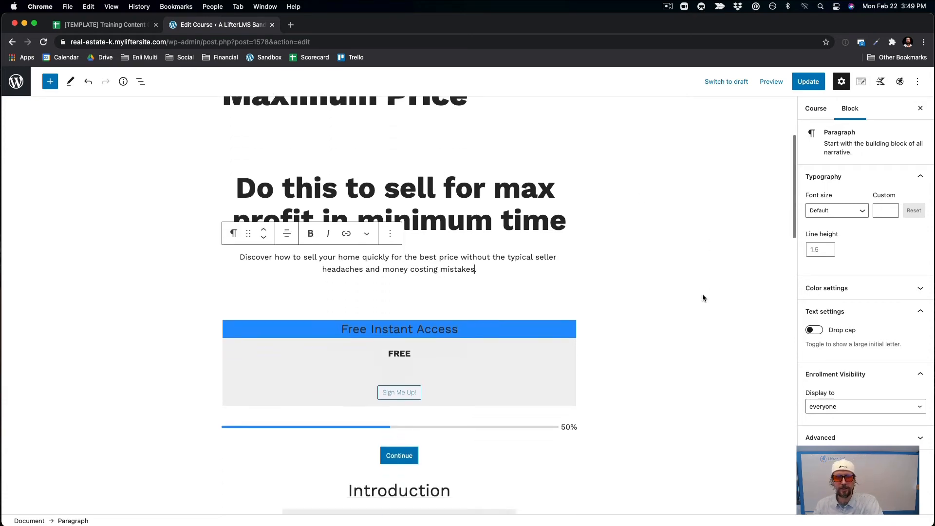
pyautogui.scroll(8, 702, 294)
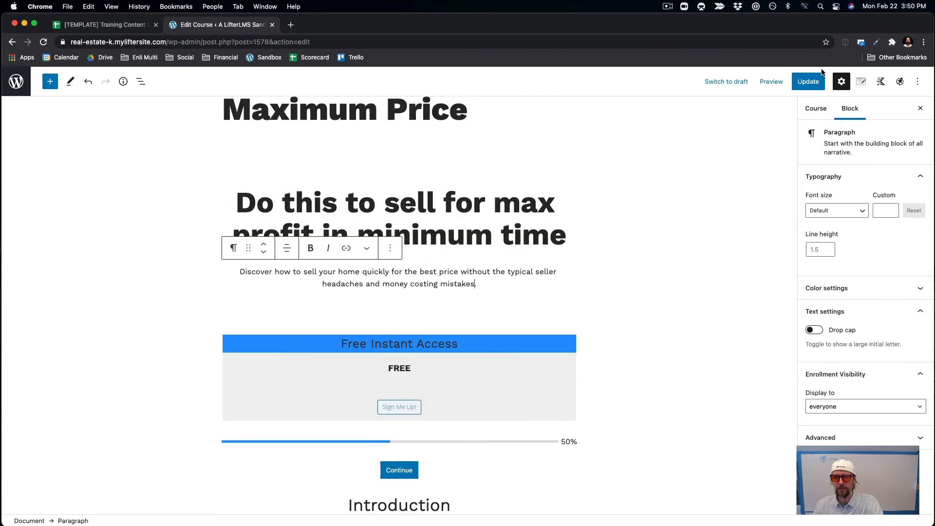
pyautogui.click(809, 82)
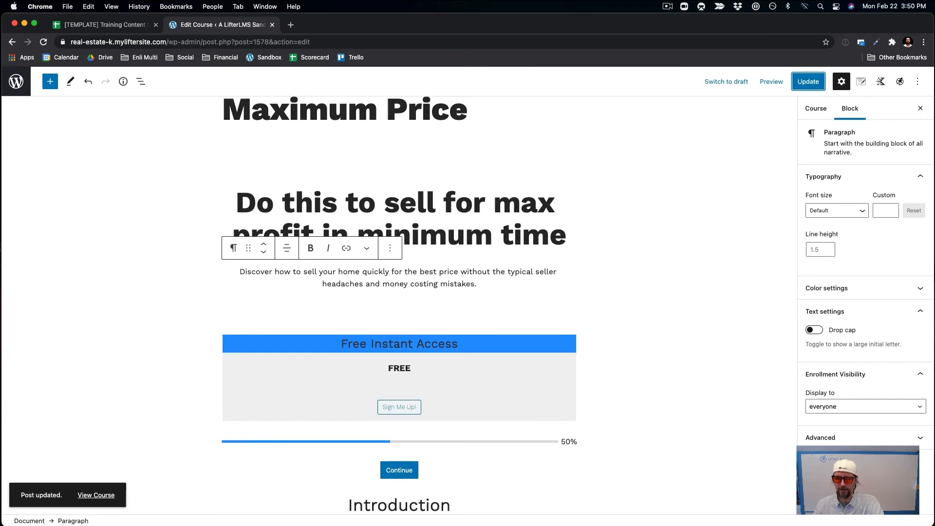
# Open the Course Builder from the course's sidebar settings.
pyautogui.scroll(-8, 691, 402)
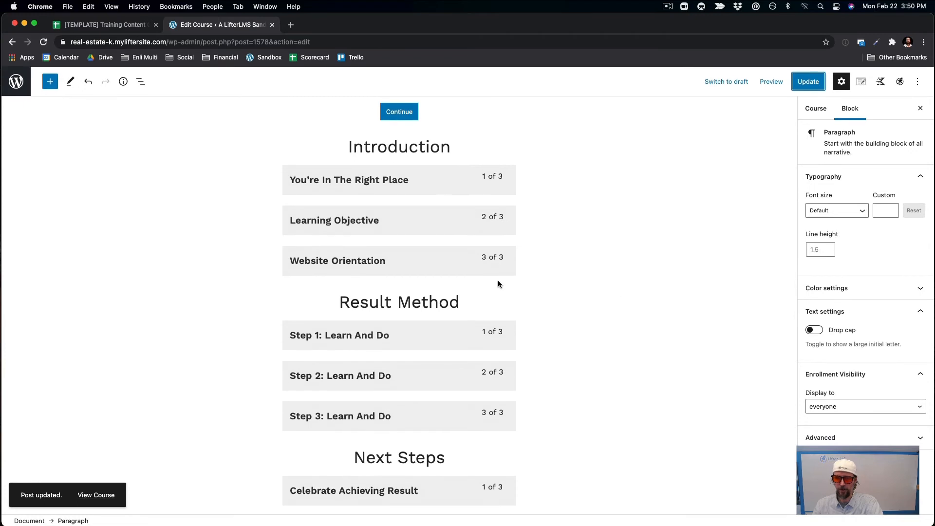
pyautogui.scroll(10, 497, 281)
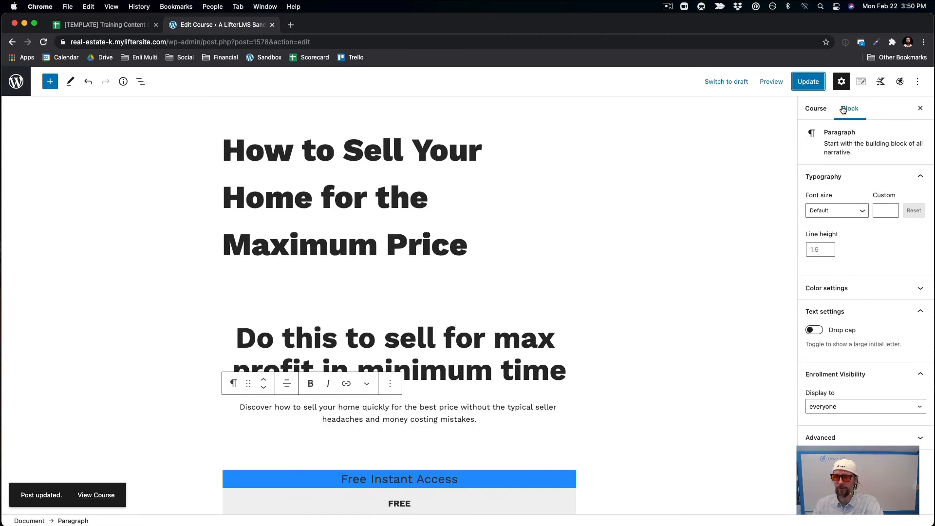
pyautogui.click(812, 109)
pyautogui.scroll(-1, 828, 322)
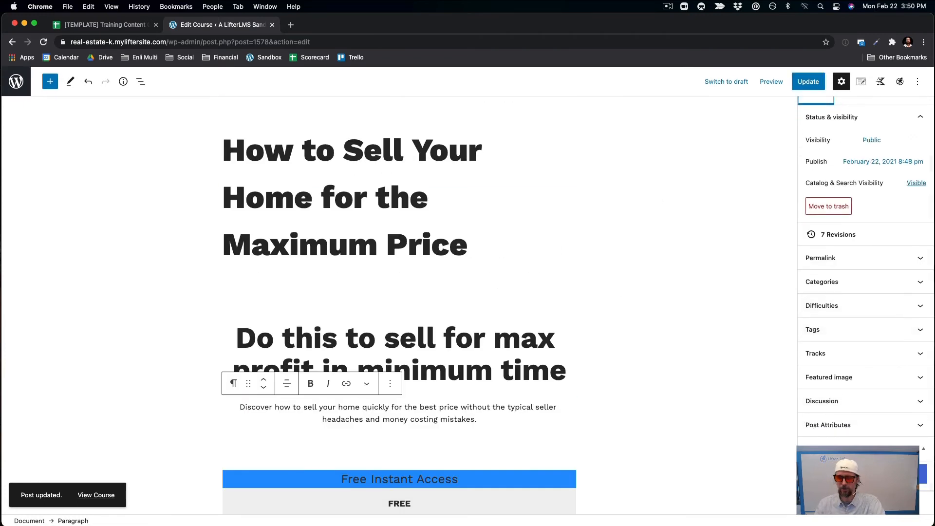
pyautogui.click(866, 473)
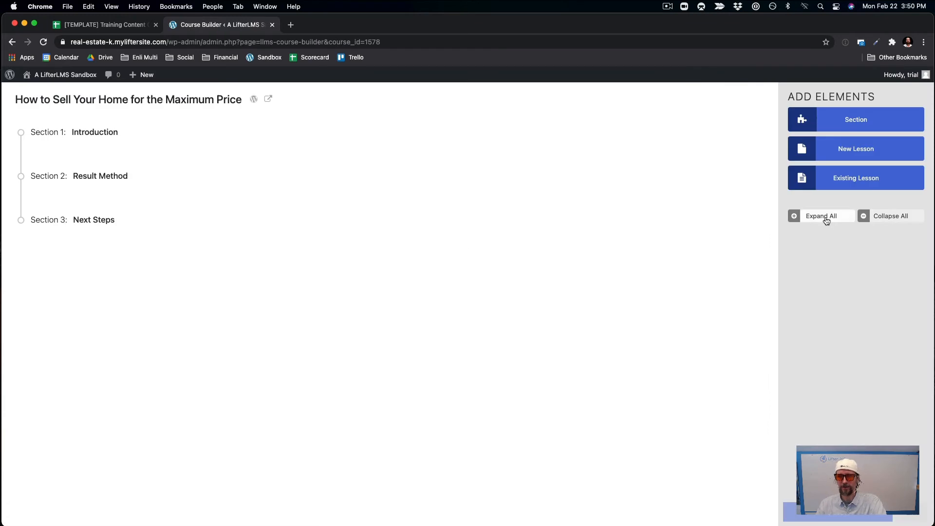
# Add a new lesson under Step 3 in the Result Method section, titled 'Step 4: Learn And Do'.
pyautogui.click(826, 218)
pyautogui.scroll(-3, 572, 386)
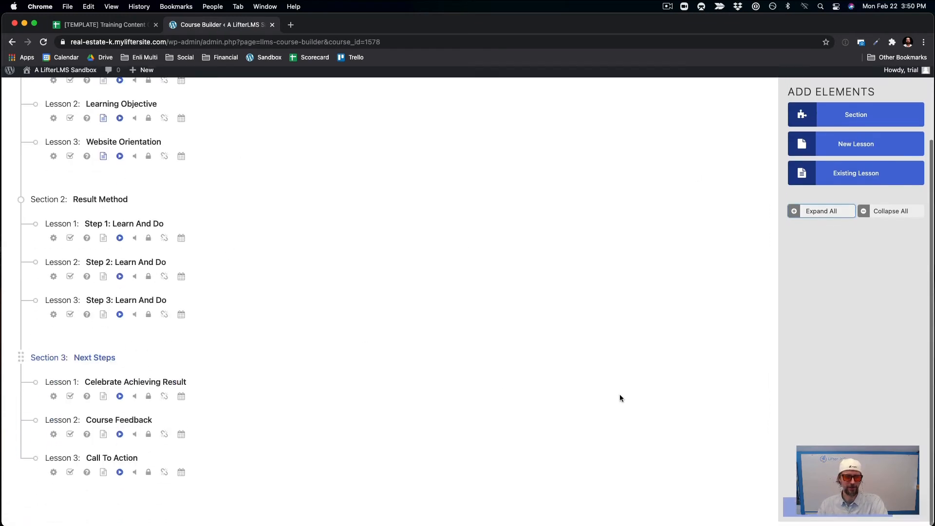
pyautogui.click(818, 156)
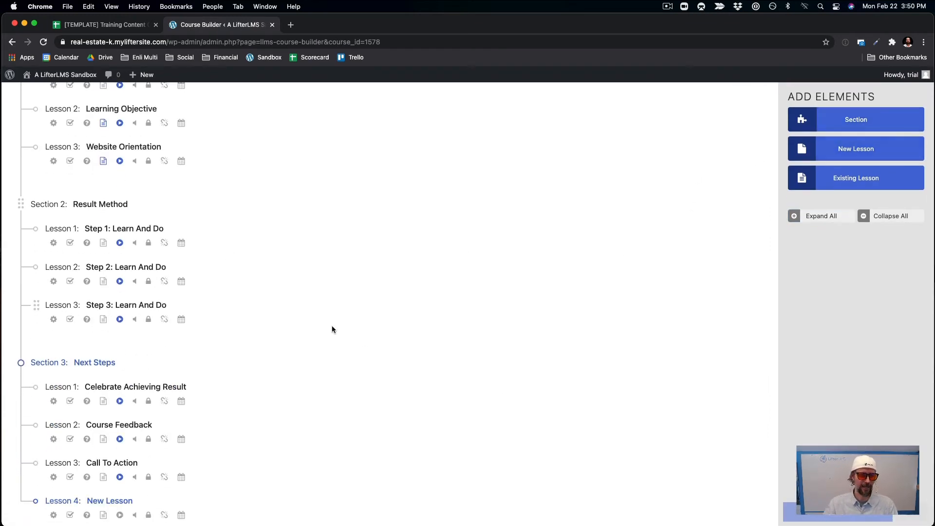
pyautogui.scroll(-2, 332, 325)
pyautogui.moveTo(36, 461); pyautogui.dragTo(144, 340)
pyautogui.click(88, 340)
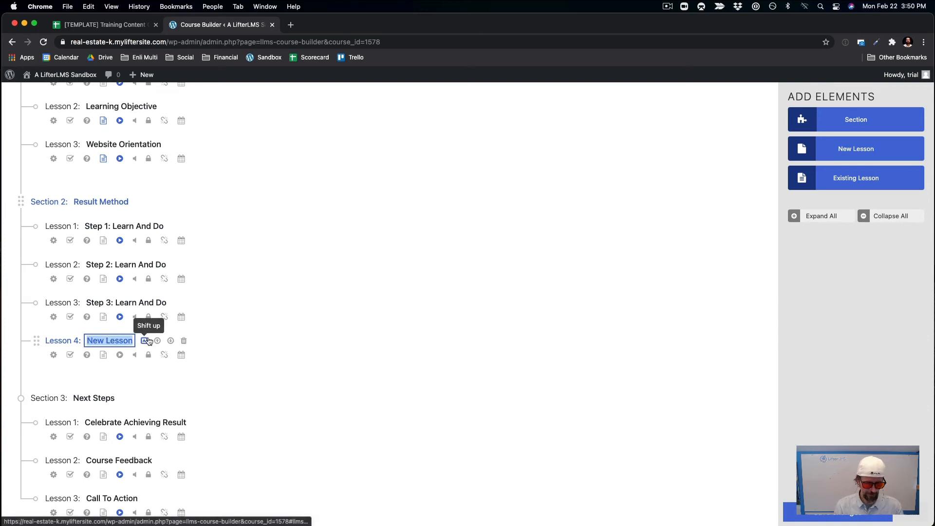
pyautogui.write('Step 4')
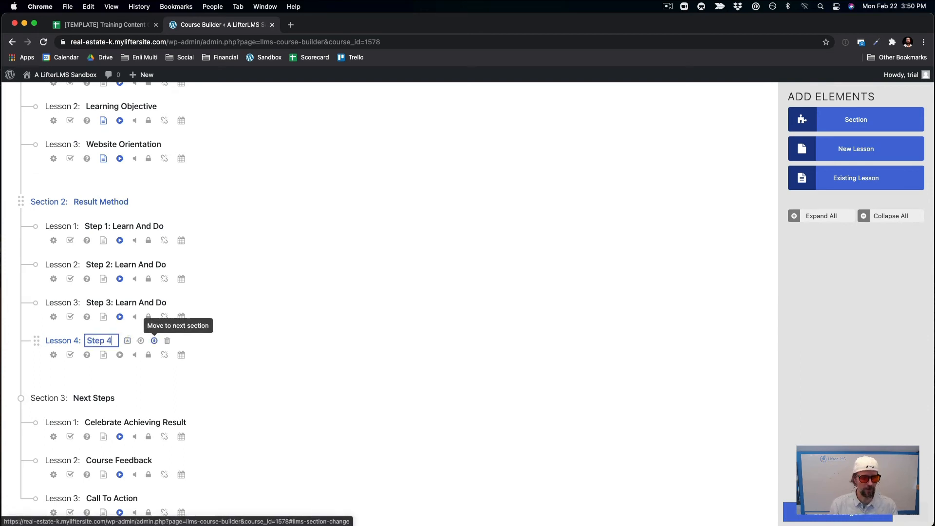
pyautogui.write(': Learn')
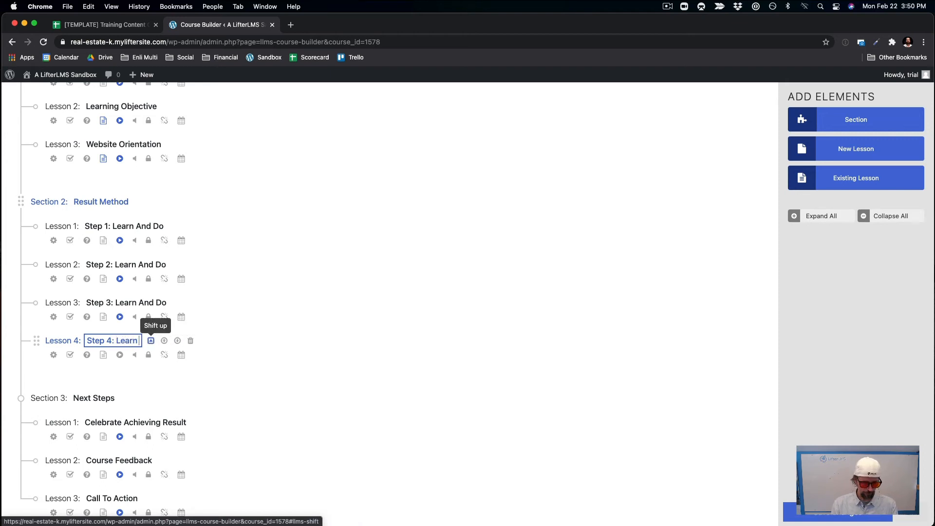
pyautogui.write(' And Do')
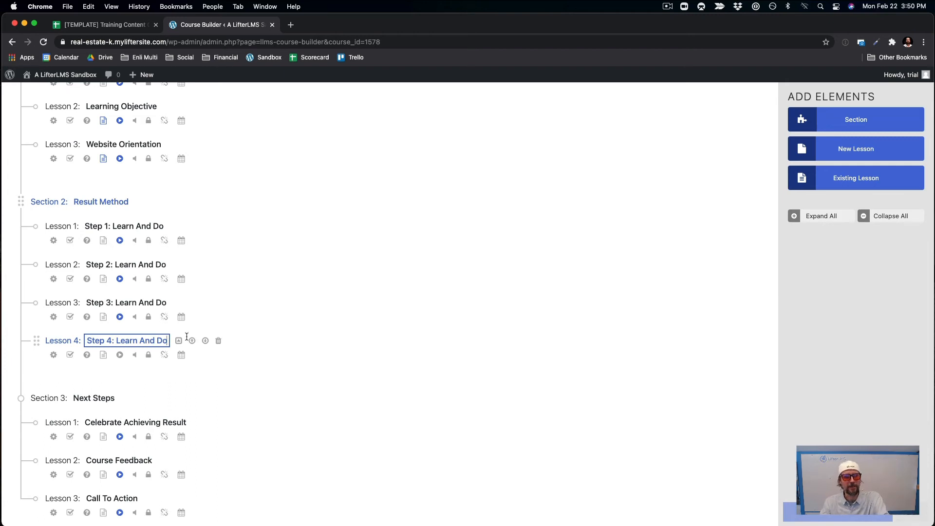
pyautogui.click(382, 338)
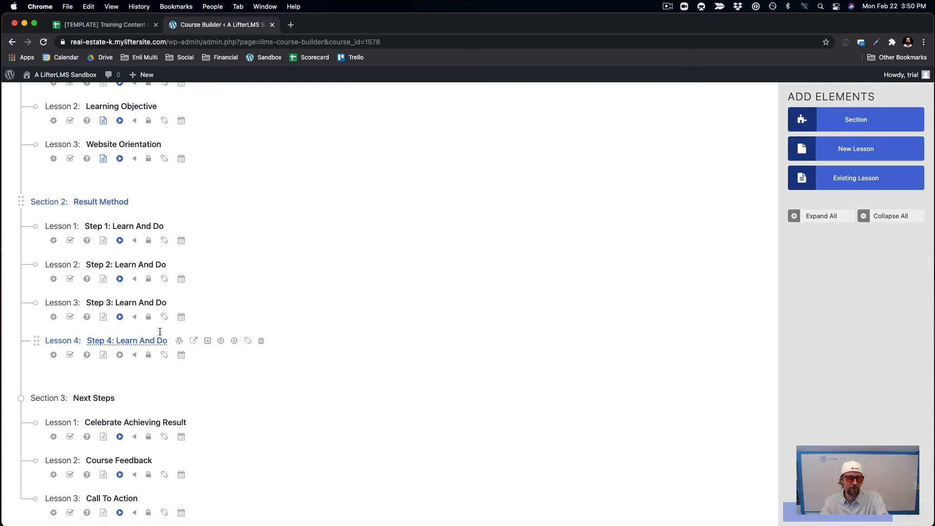
# Insert a YouTube embed block below the Step 4: Learn And Do title and update the lesson.
pyautogui.click(179, 340)
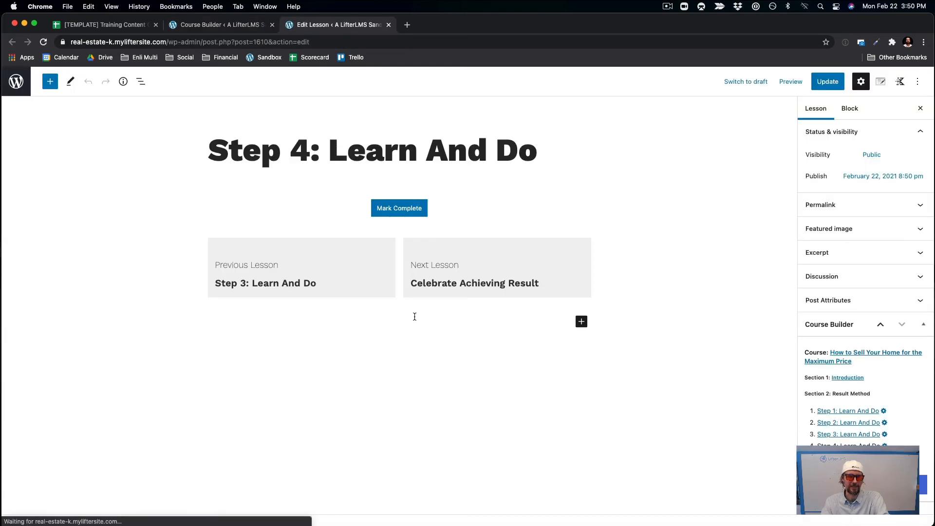
pyautogui.click(555, 155)
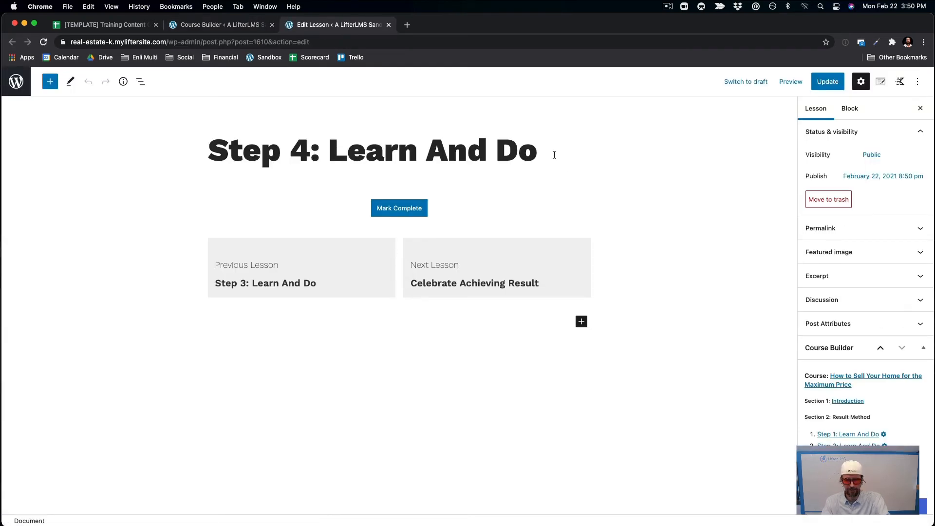
pyautogui.press('Return')
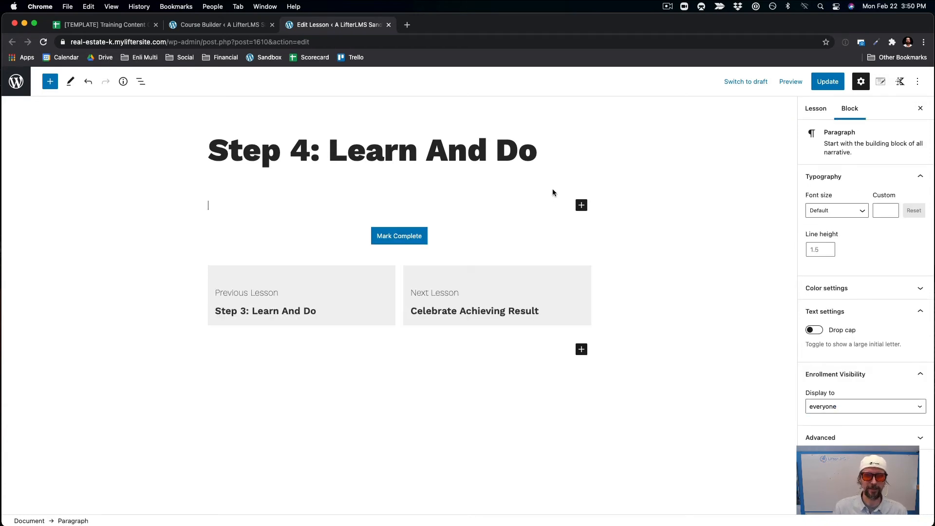
pyautogui.click(581, 205)
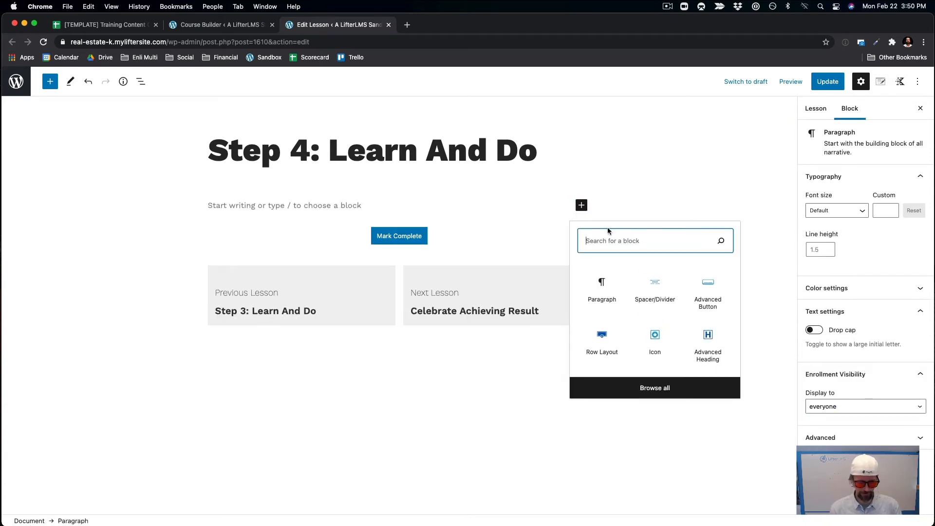
pyautogui.write('youtu')
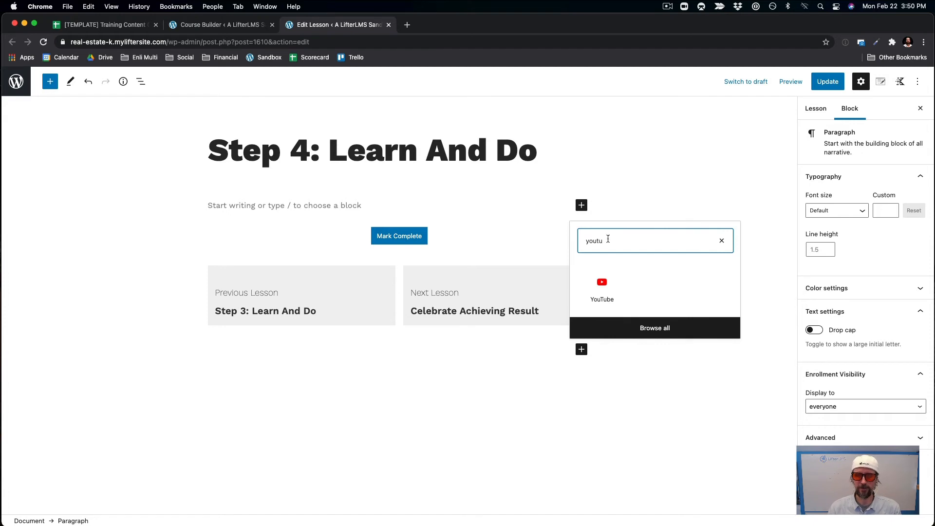
pyautogui.click(601, 286)
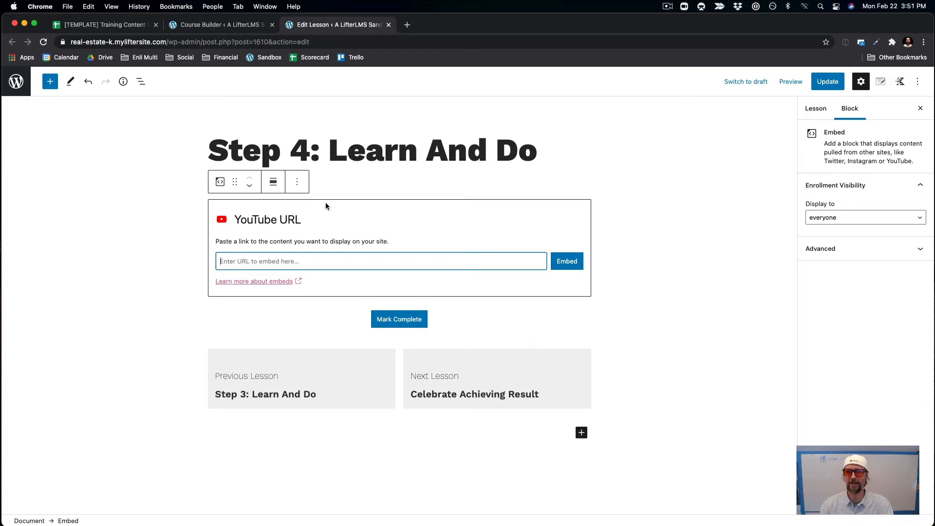
pyautogui.click(831, 85)
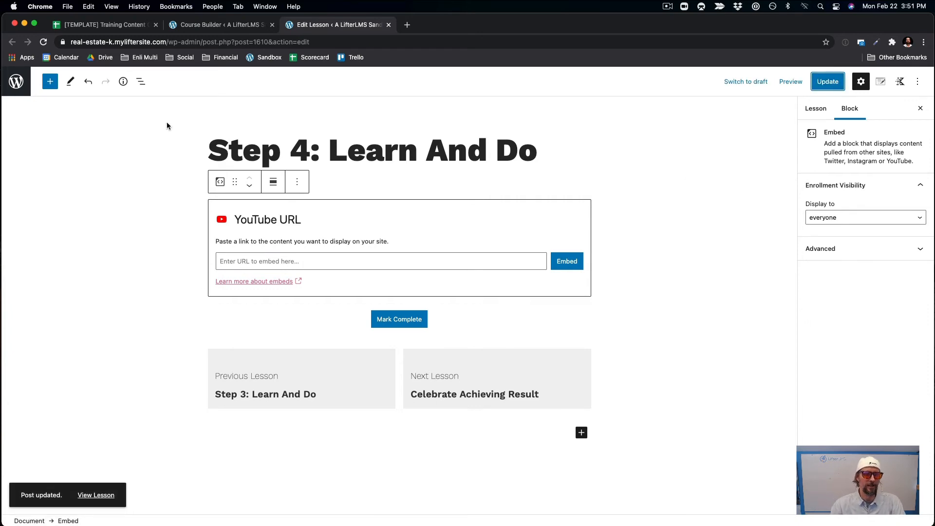
pyautogui.click(29, 90)
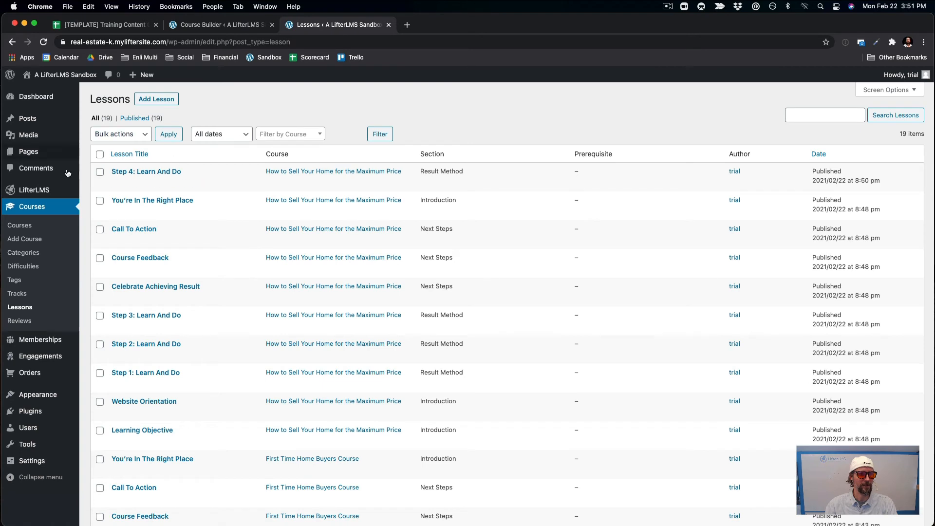
# Add the LifterLMS Course Catalog page to the Main Real Estate menu, between Services and About.
pyautogui.moveTo(43, 396)
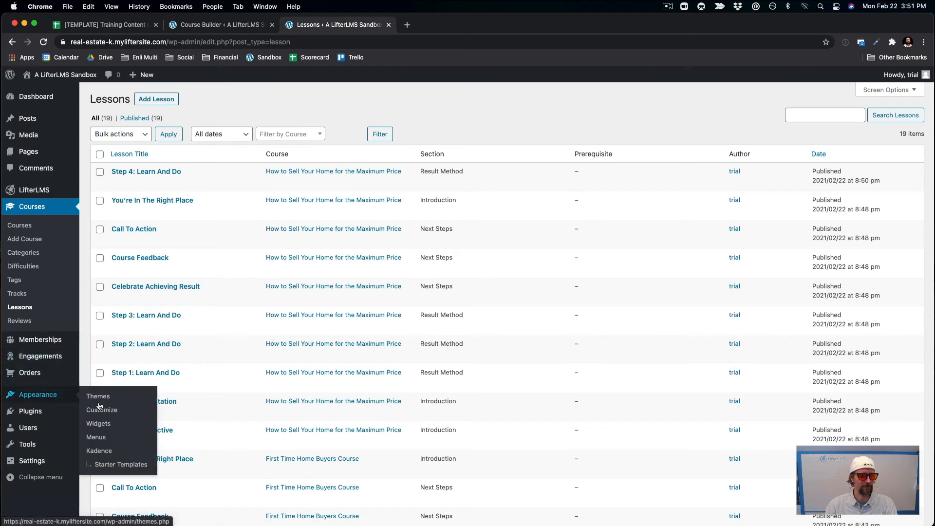
pyautogui.rightClick(104, 442)
pyautogui.click(103, 441)
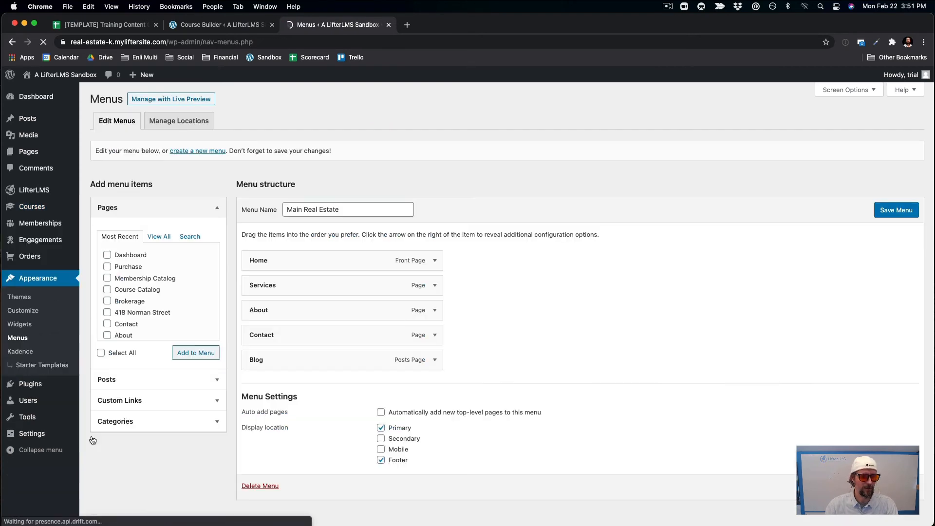
pyautogui.scroll(-1, 262, 326)
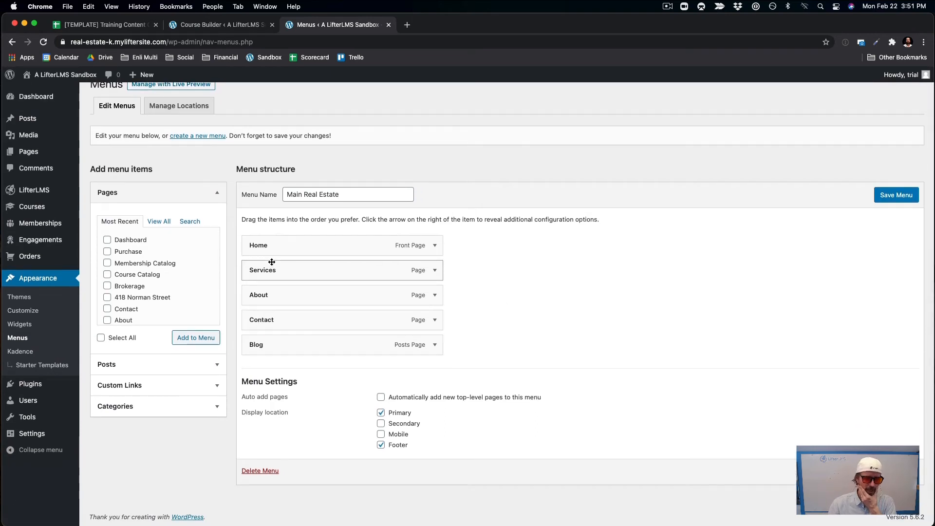
pyautogui.scroll(-1, 161, 278)
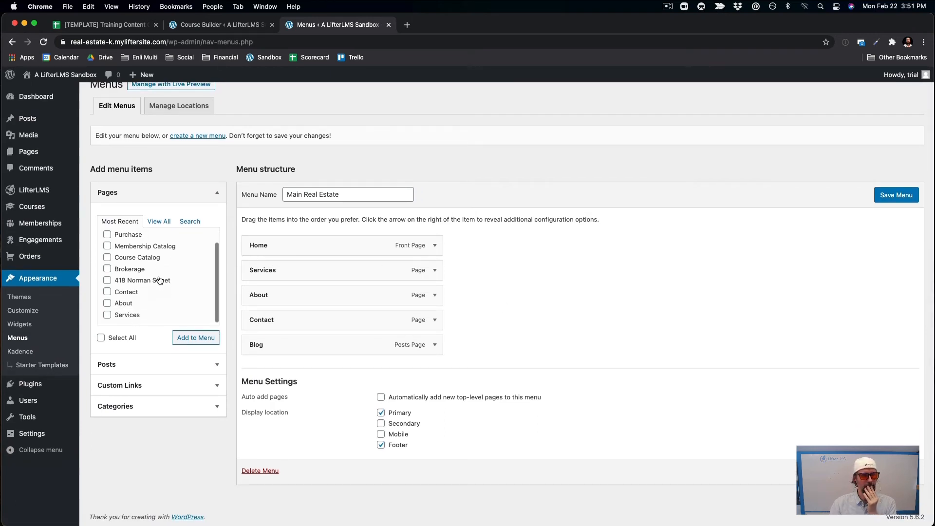
pyautogui.scroll(1, 160, 280)
pyautogui.scroll(1, 585, 147)
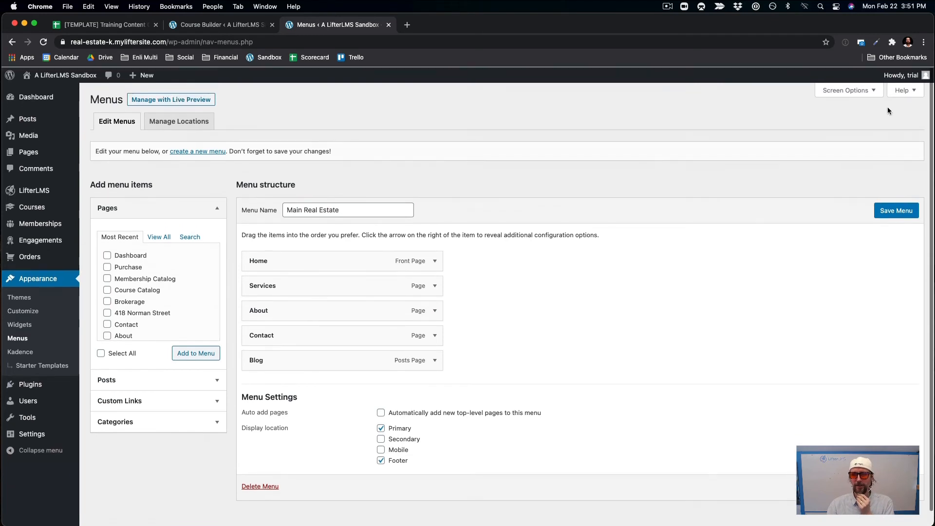
pyautogui.click(847, 90)
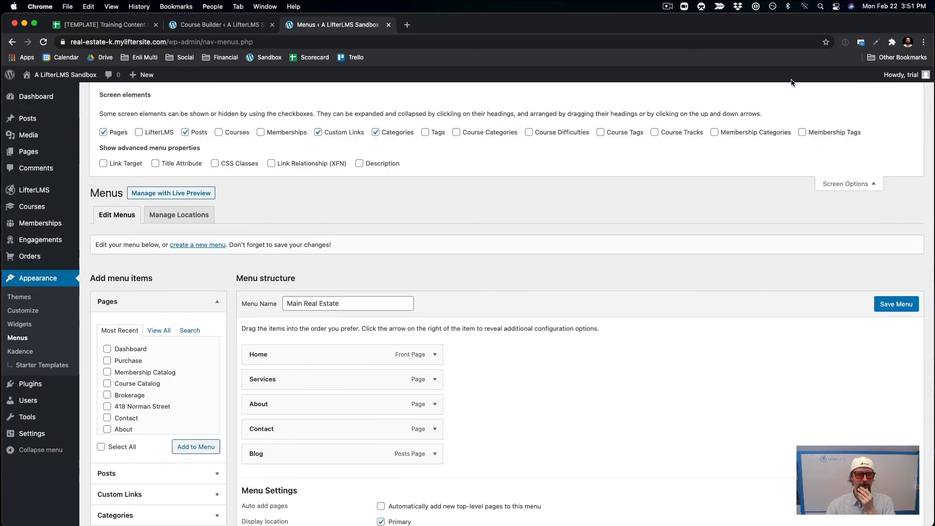
pyautogui.click(139, 132)
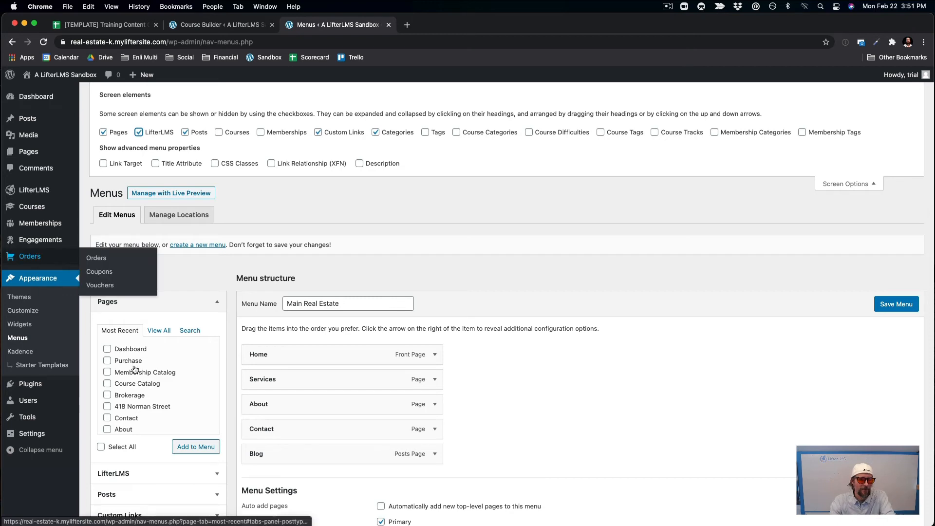
pyautogui.scroll(-1, 160, 382)
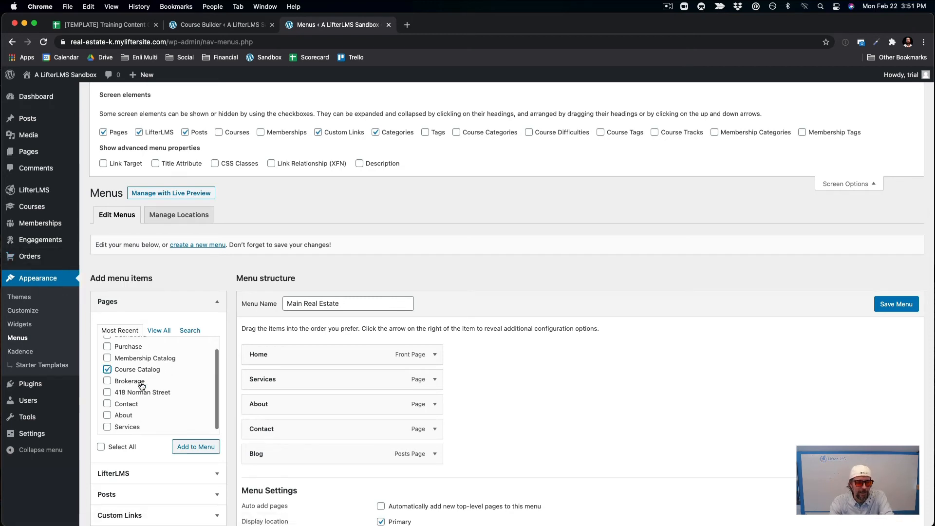
pyautogui.click(202, 447)
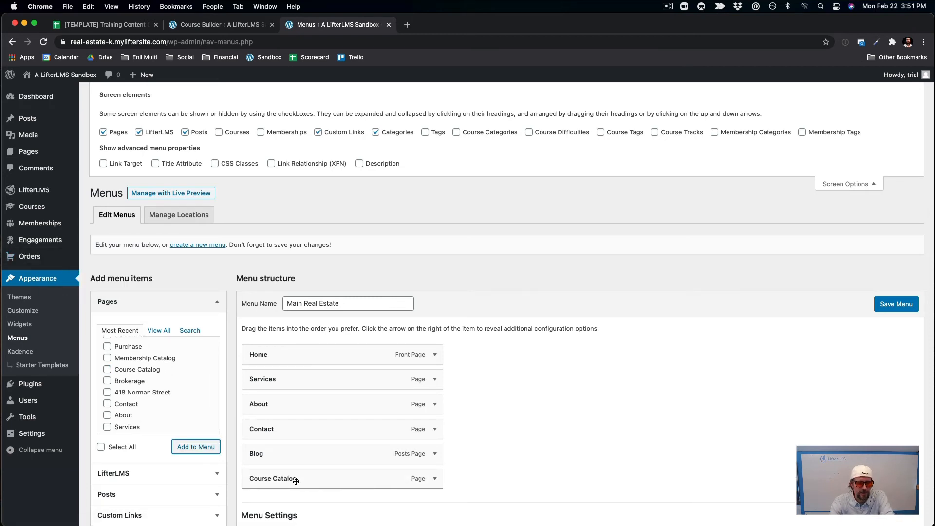
pyautogui.moveTo(296, 481); pyautogui.dragTo(296, 407)
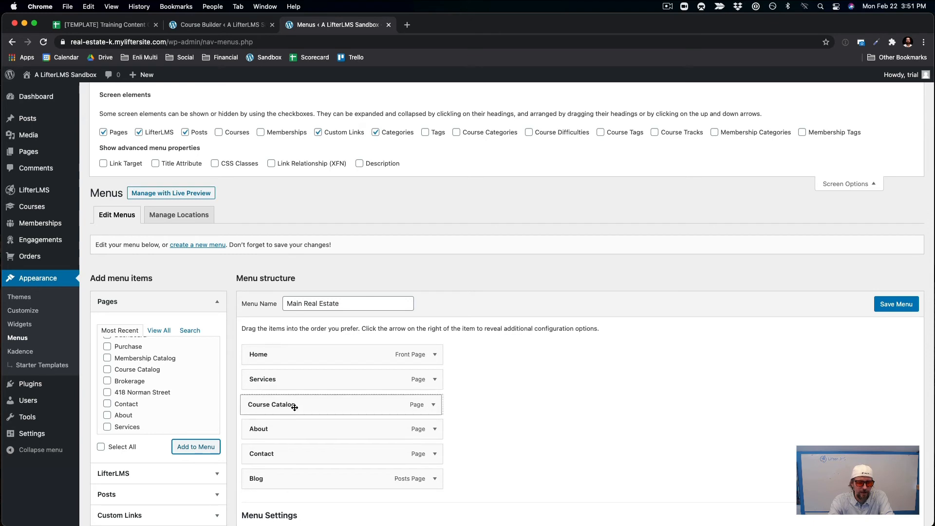
# Rename the Course Catalog menu item's label to 'Free Courses' and save the menu.
pyautogui.click(435, 404)
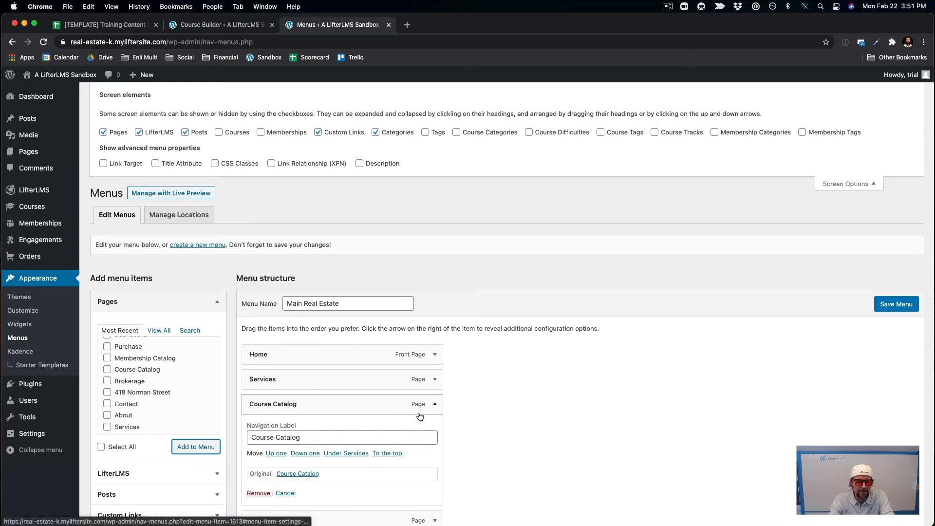
pyautogui.moveTo(306, 438); pyautogui.dragTo(284, 438)
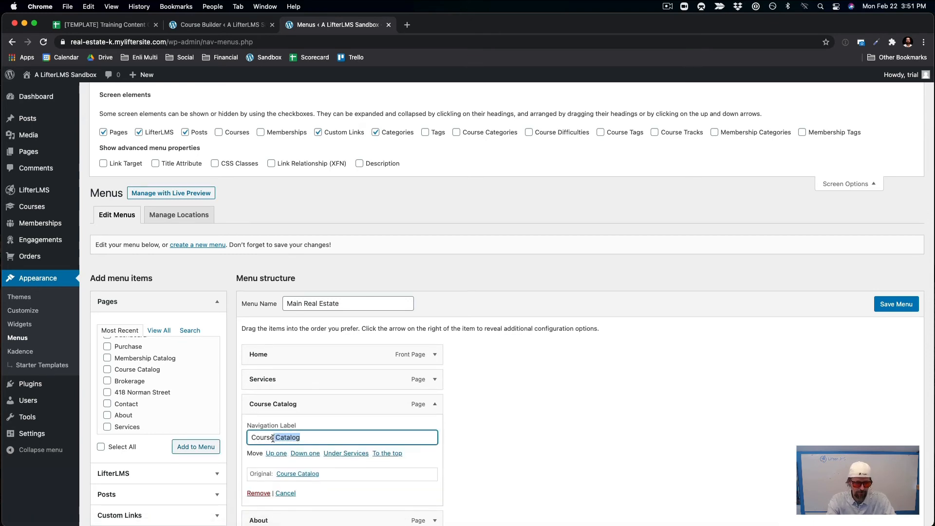
pyautogui.write('ses')
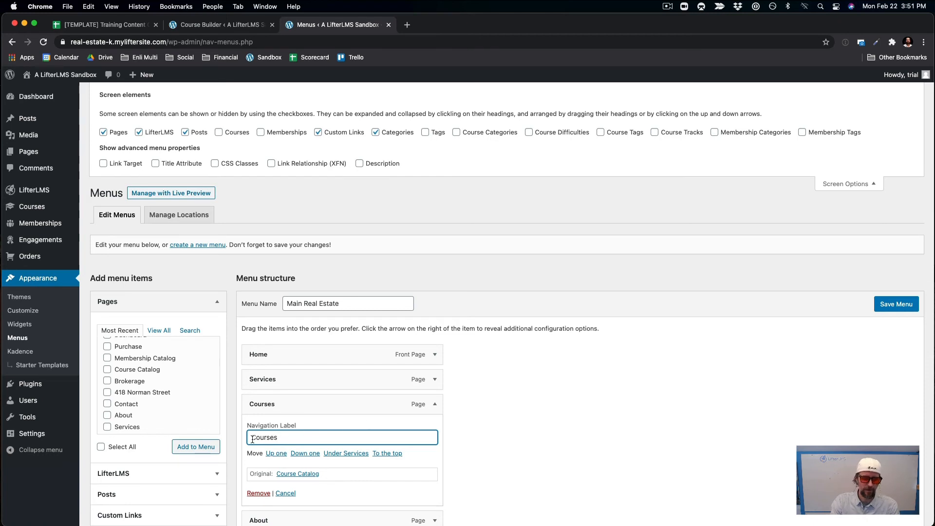
pyautogui.write('Free')
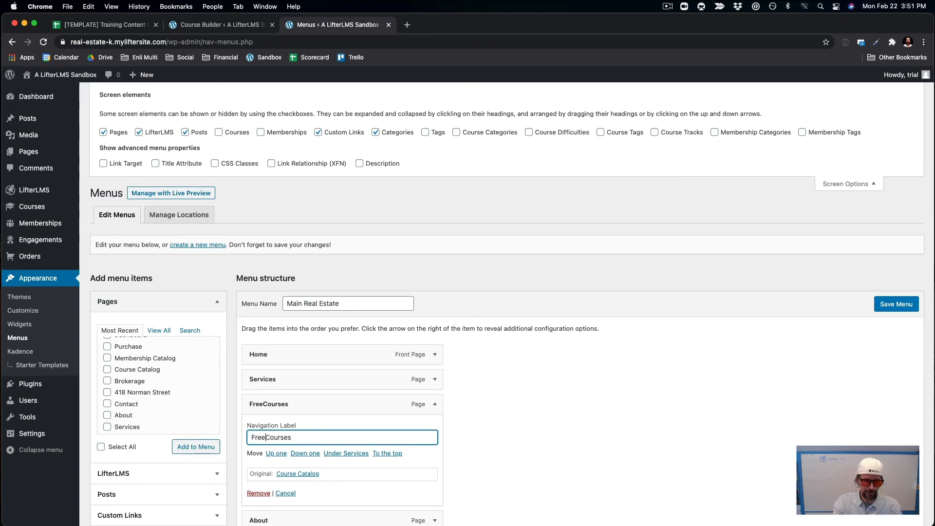
pyautogui.click(899, 304)
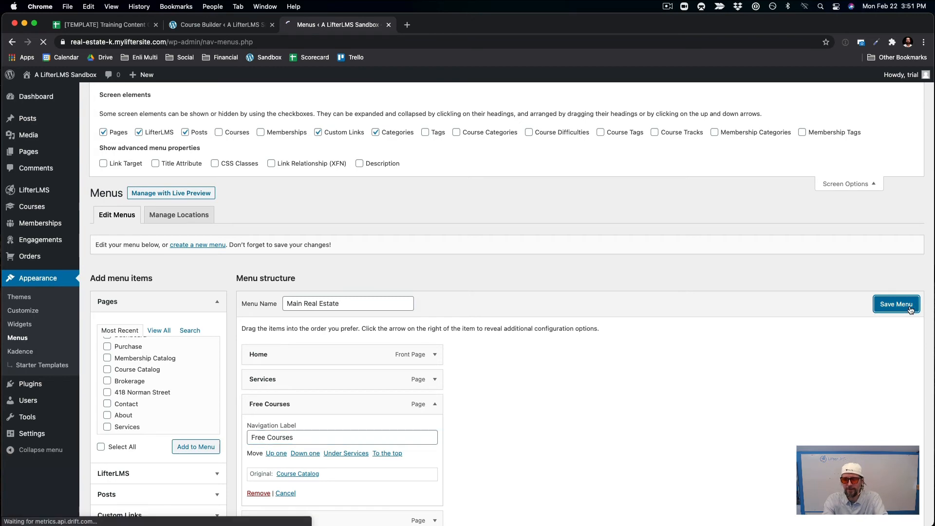
# Go from the live site's Free Courses catalog to editing the First Time Home Buyers Course.
pyautogui.click(60, 88)
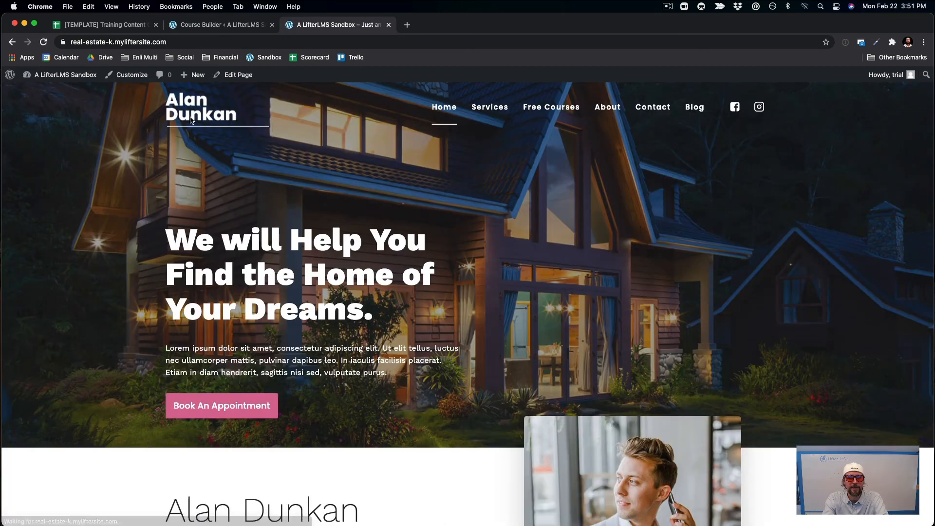
pyautogui.click(551, 108)
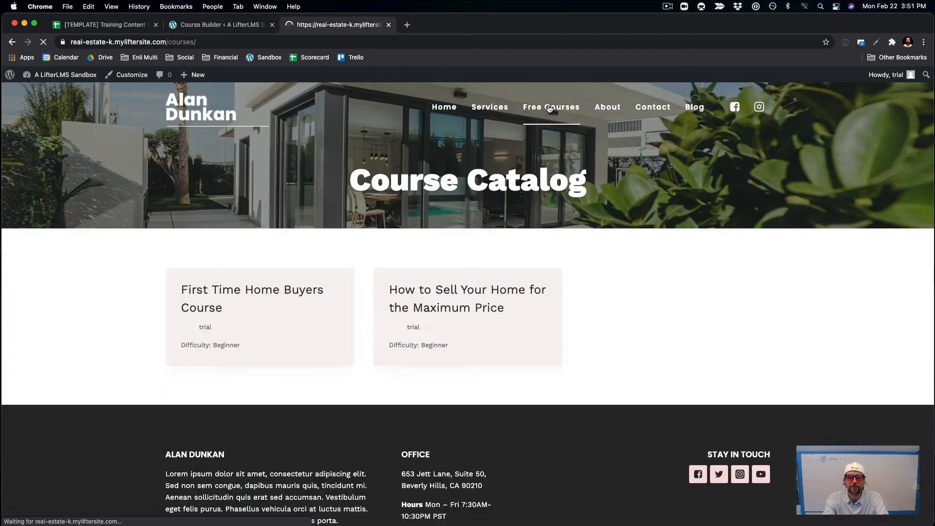
pyautogui.scroll(-2, 725, 299)
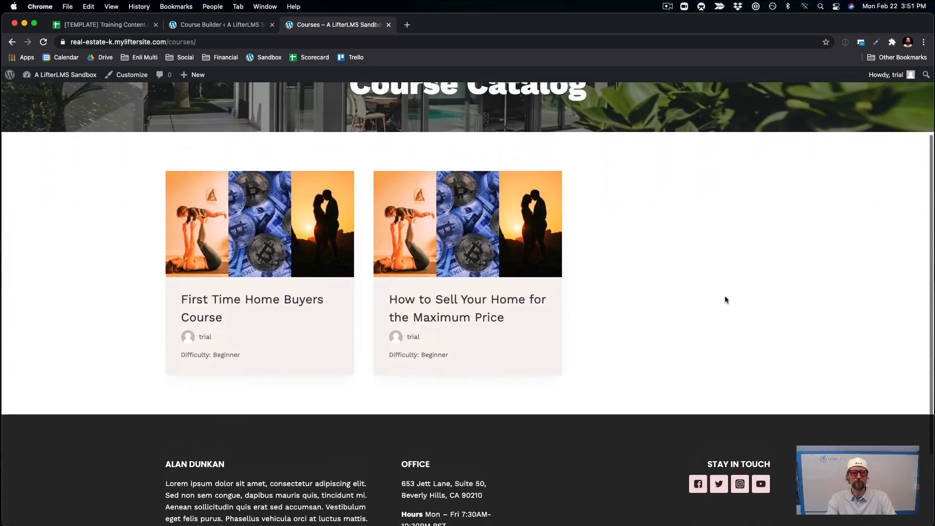
pyautogui.scroll(2, 725, 299)
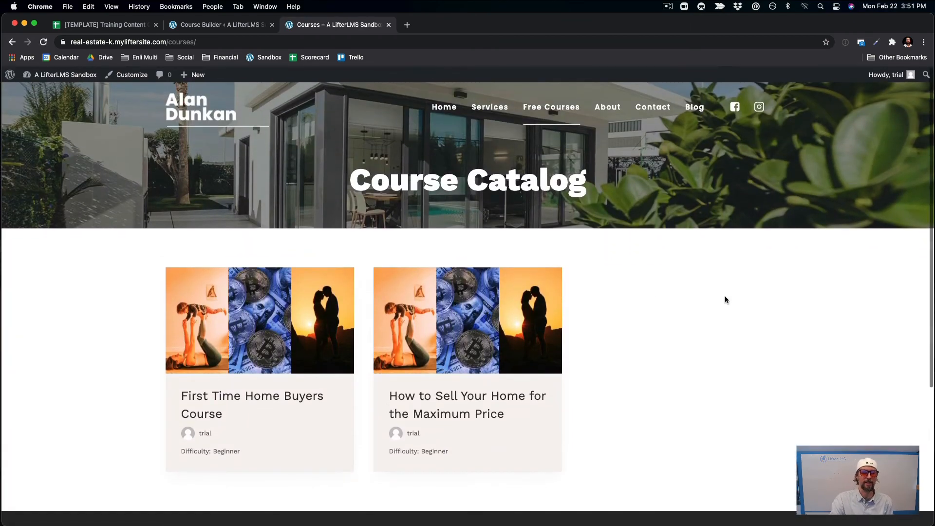
pyautogui.click(208, 407)
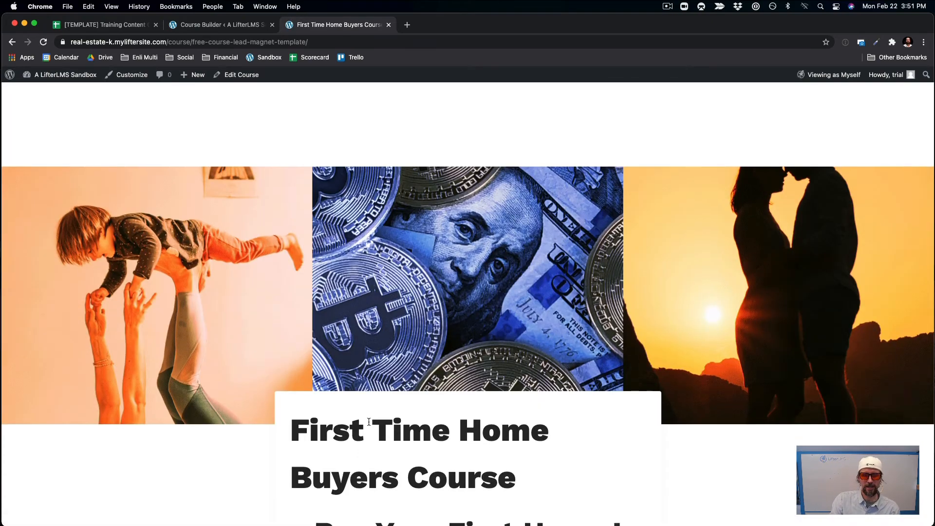
pyautogui.scroll(-15, 370, 426)
pyautogui.scroll(15, 369, 426)
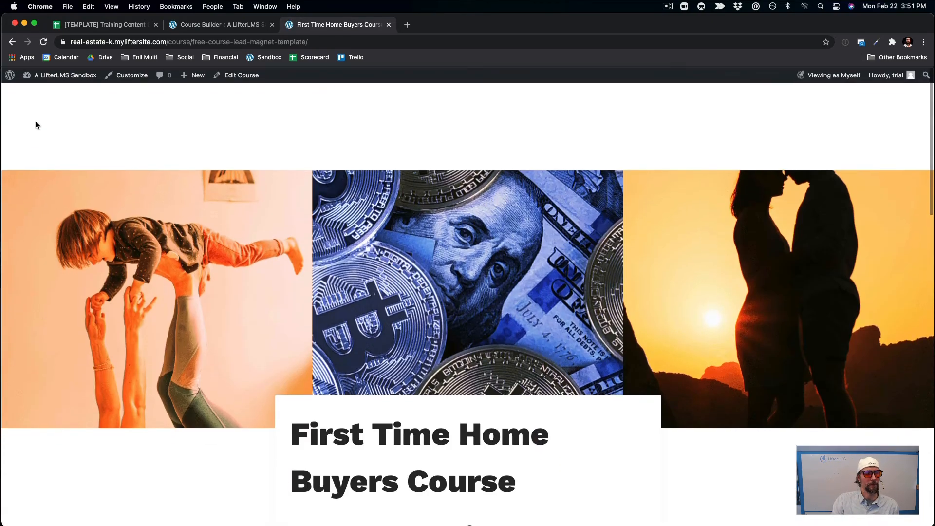
pyautogui.click(260, 79)
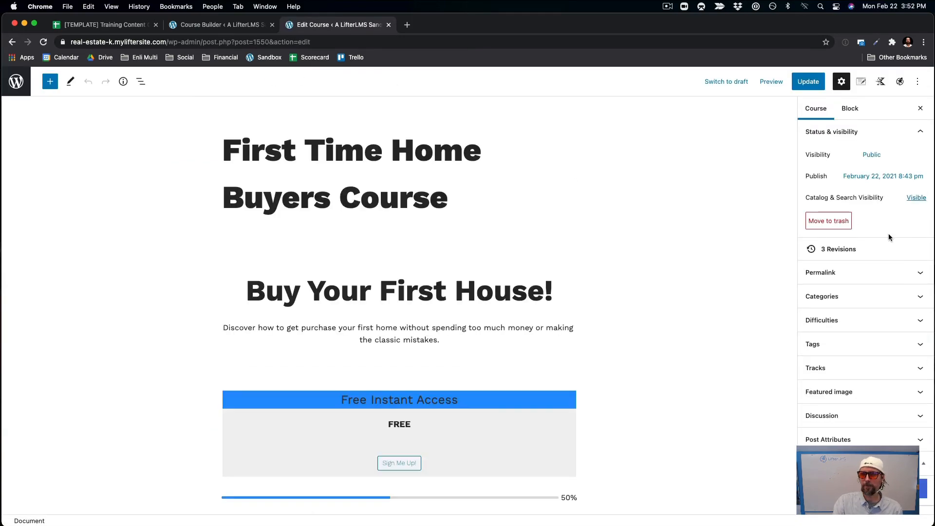
# Switch the First Time Home Buyers Course to the Right Sidebar layout, update it, and view it live.
pyautogui.click(880, 84)
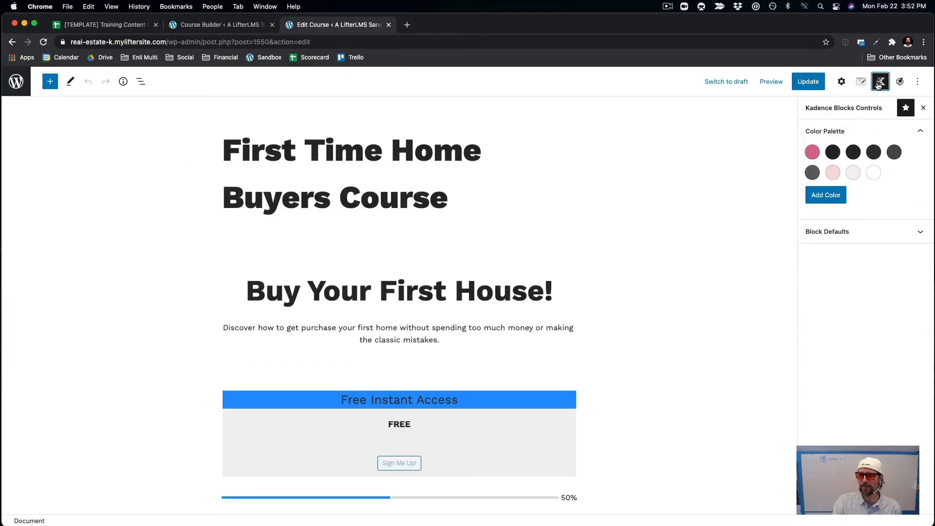
pyautogui.click(860, 81)
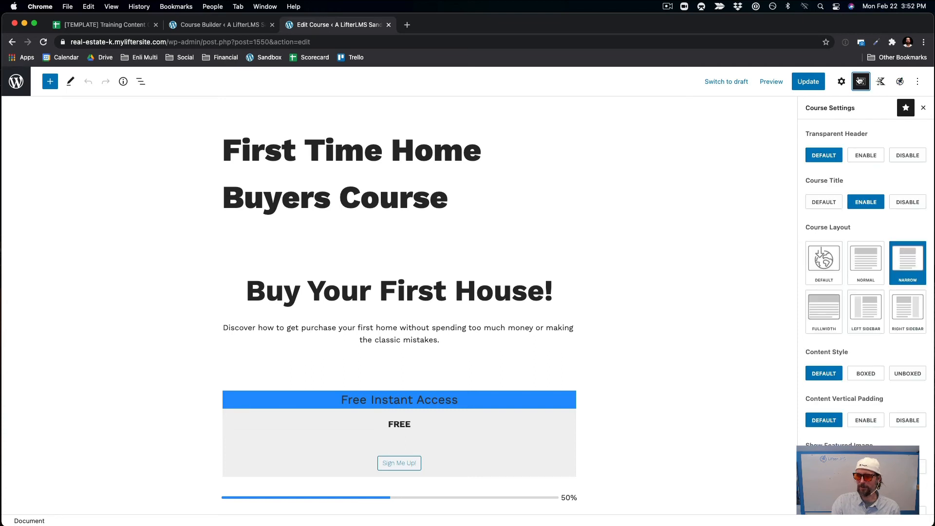
pyautogui.click(910, 309)
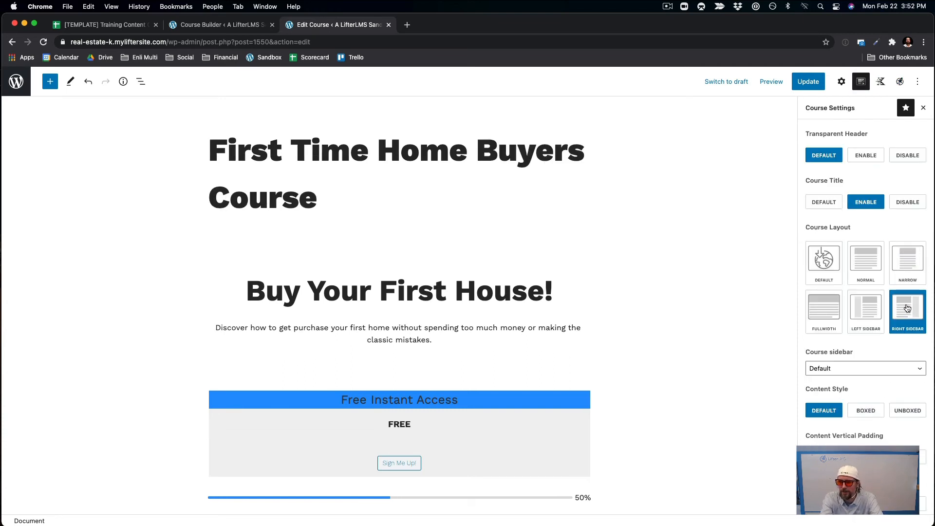
pyautogui.scroll(-3, 898, 312)
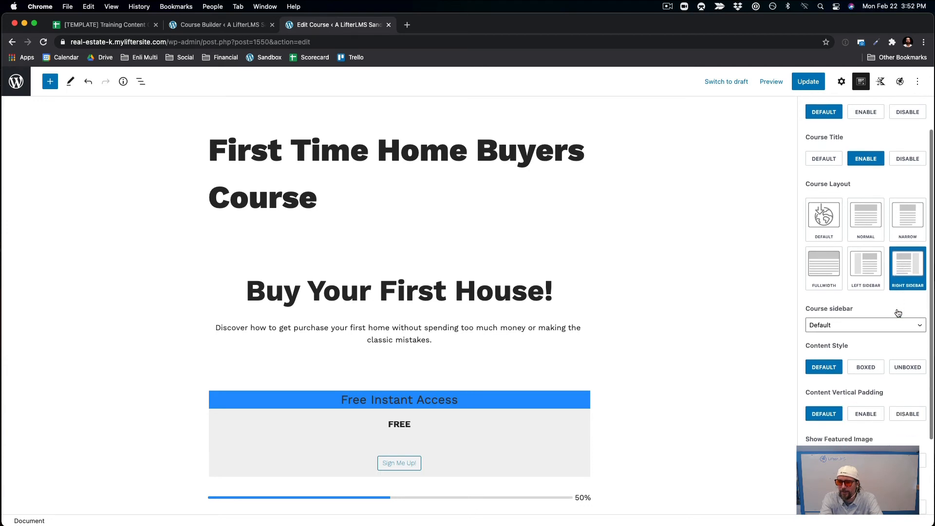
pyautogui.scroll(-4, 898, 313)
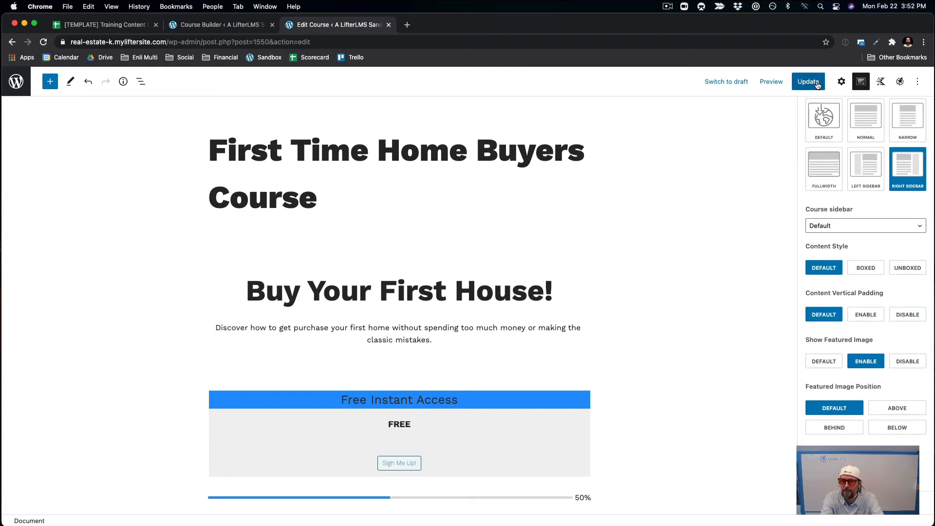
pyautogui.click(808, 82)
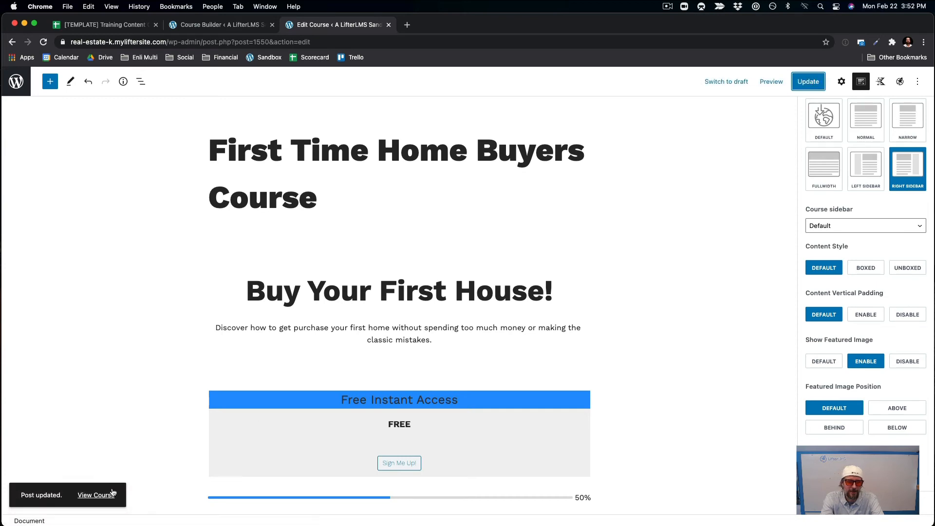
pyautogui.click(96, 495)
# Check the live course page's Progress and Lessons sidebar, then open the Call To Action lesson.
pyautogui.scroll(-7, 578, 494)
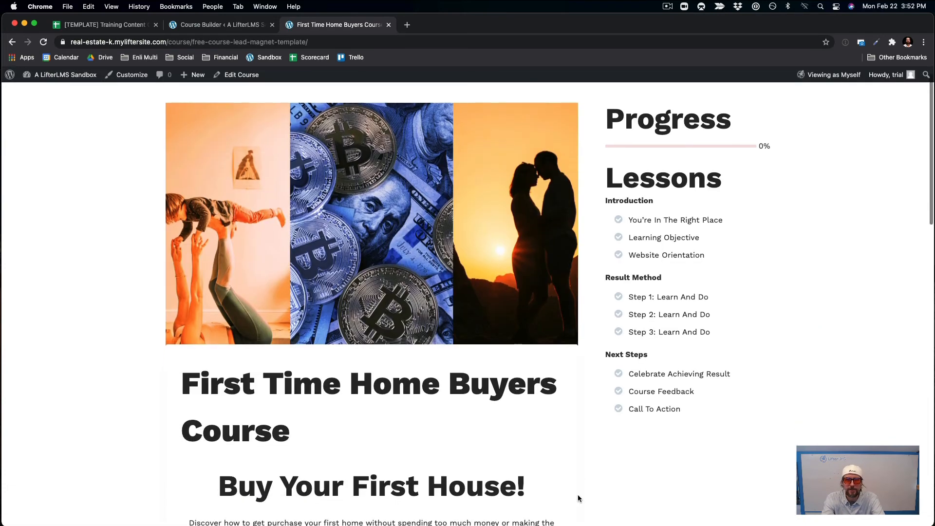
pyautogui.scroll(7, 578, 495)
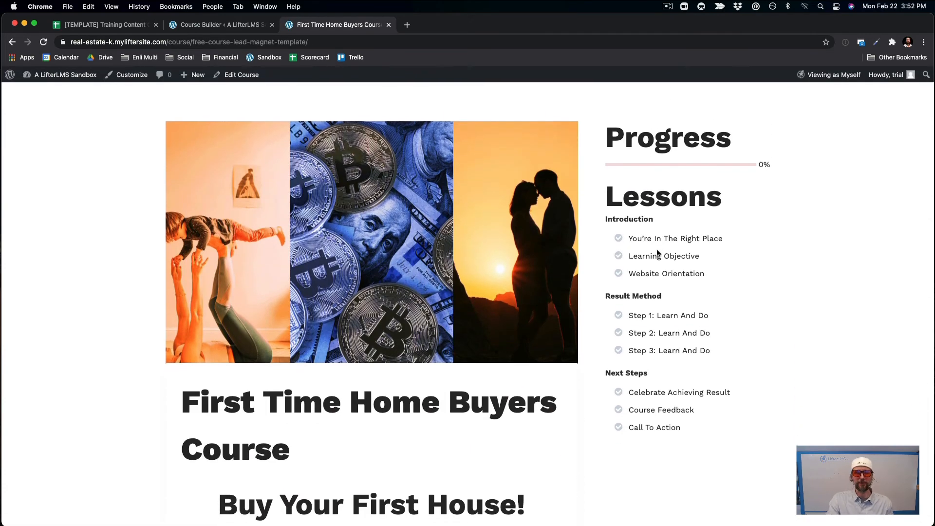
pyautogui.scroll(-15, 700, 117)
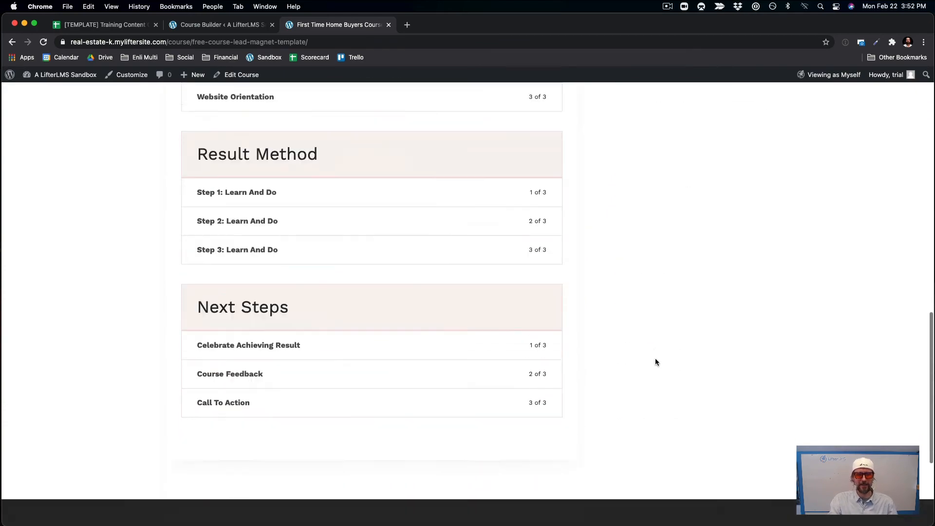
pyautogui.scroll(5, 656, 362)
pyautogui.scroll(10, 655, 358)
pyautogui.scroll(-2, 655, 361)
pyautogui.scroll(2, 656, 359)
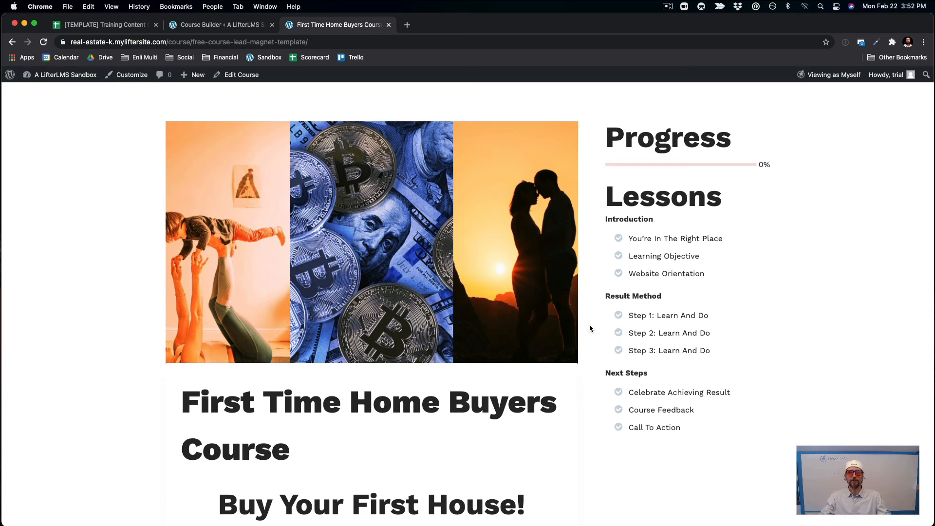
pyautogui.scroll(-3, 589, 324)
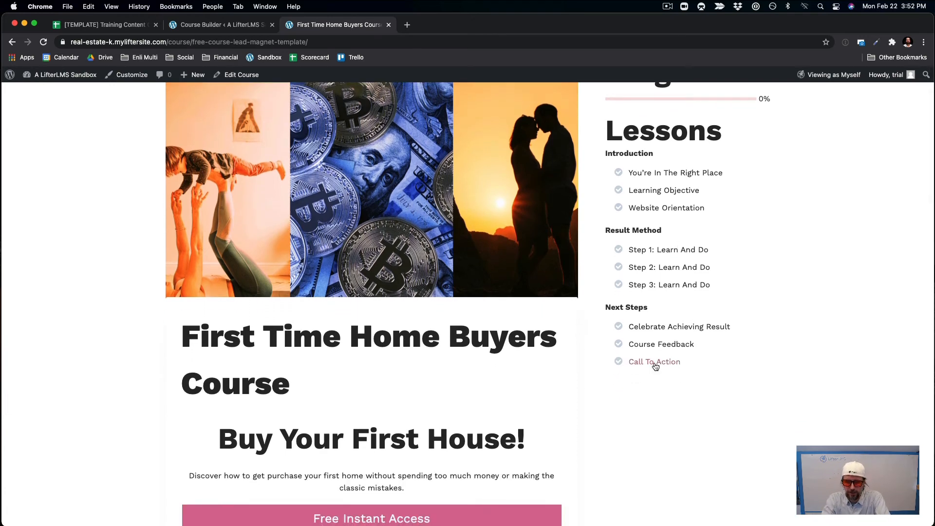
pyautogui.click(655, 363)
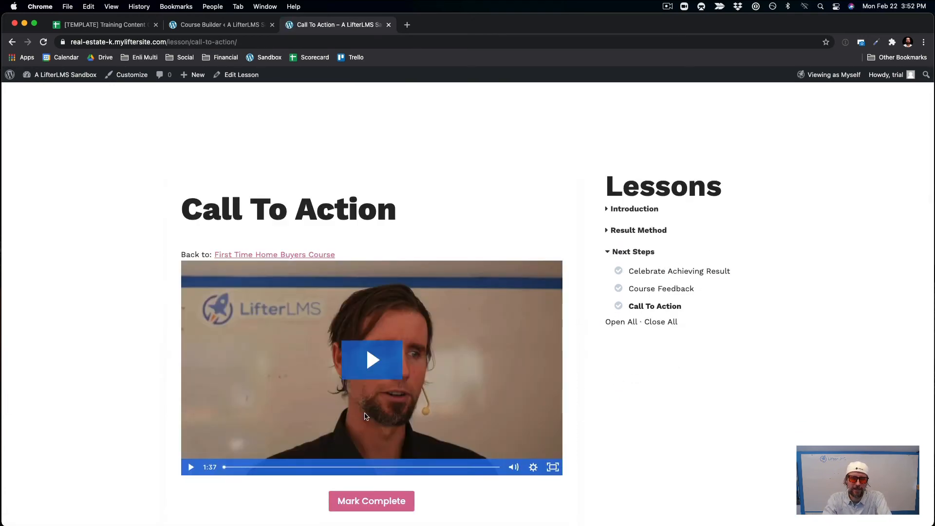
pyautogui.scroll(-3, 236, 380)
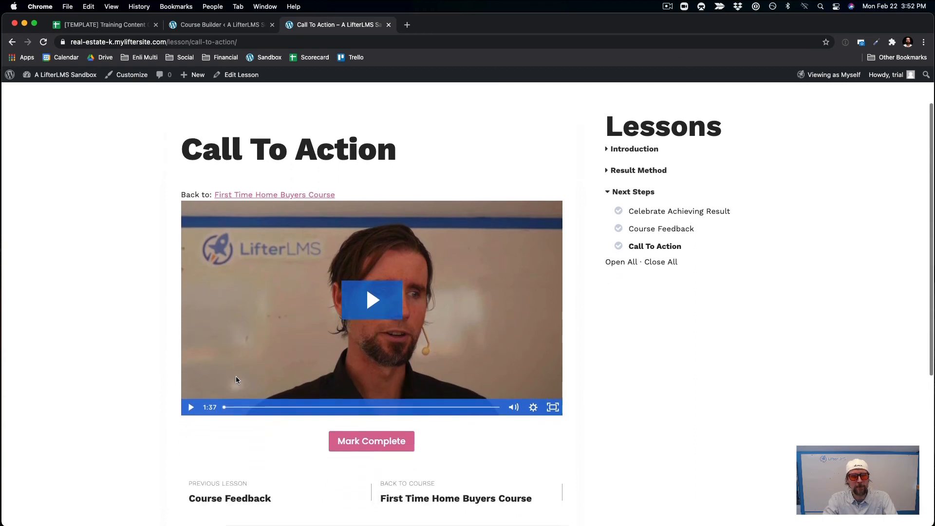
pyautogui.scroll(-3, 236, 380)
pyautogui.scroll(2, 236, 380)
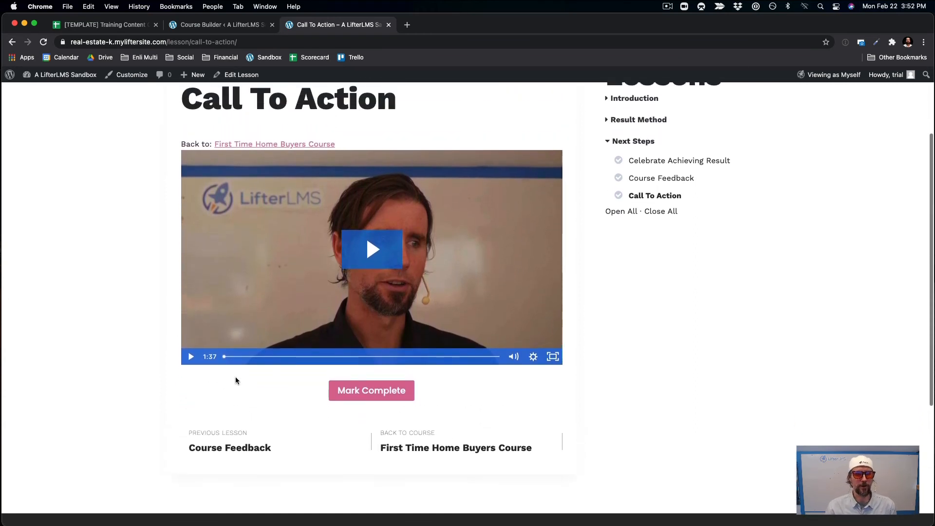
pyautogui.scroll(5, 236, 376)
# Add the 15-minute call offer, a contact phone number and an e-mail line to the Call To Action lesson, then update it.
pyautogui.click(246, 78)
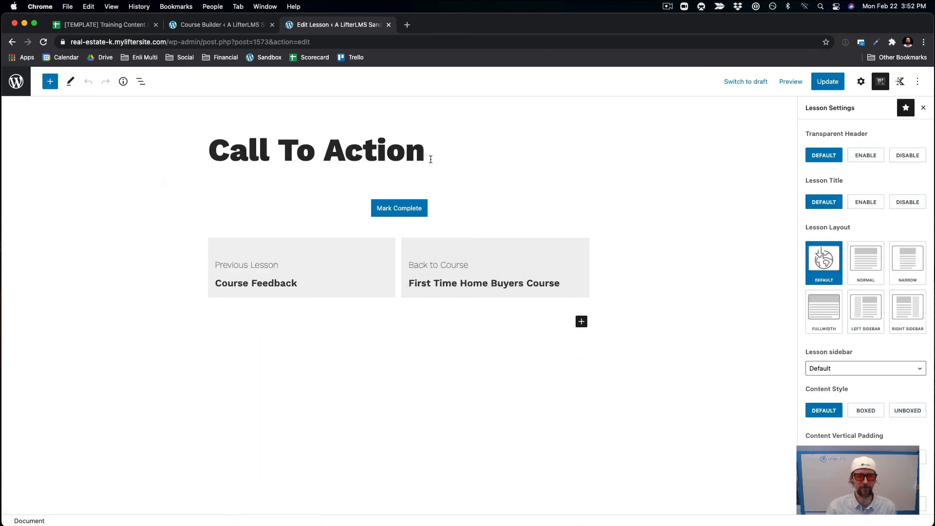
pyautogui.click(430, 160)
pyautogui.press('Return')
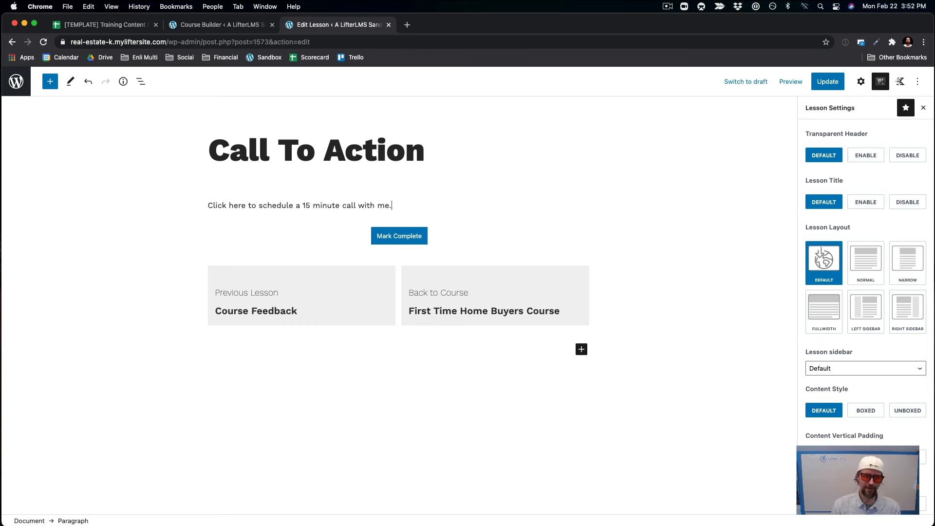
pyautogui.press('Return')
pyautogui.write('555-555-5555')
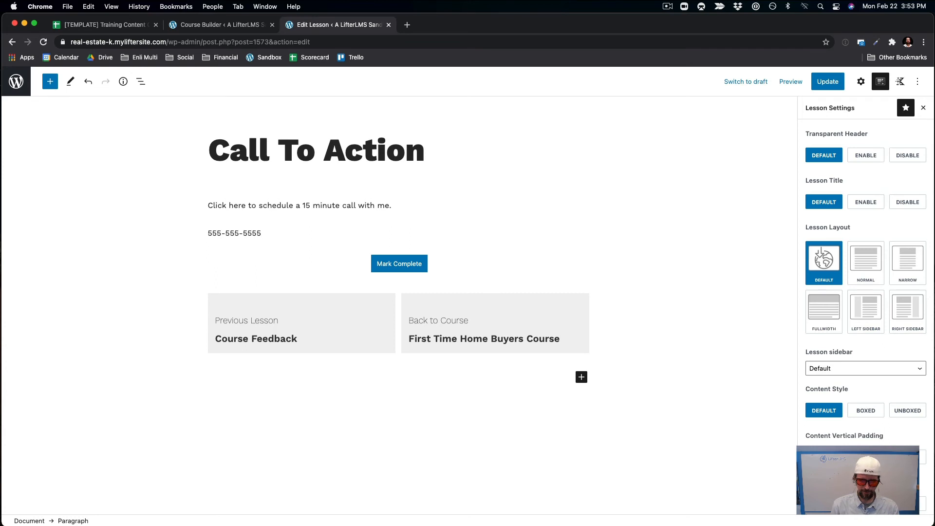
pyautogui.press('Return')
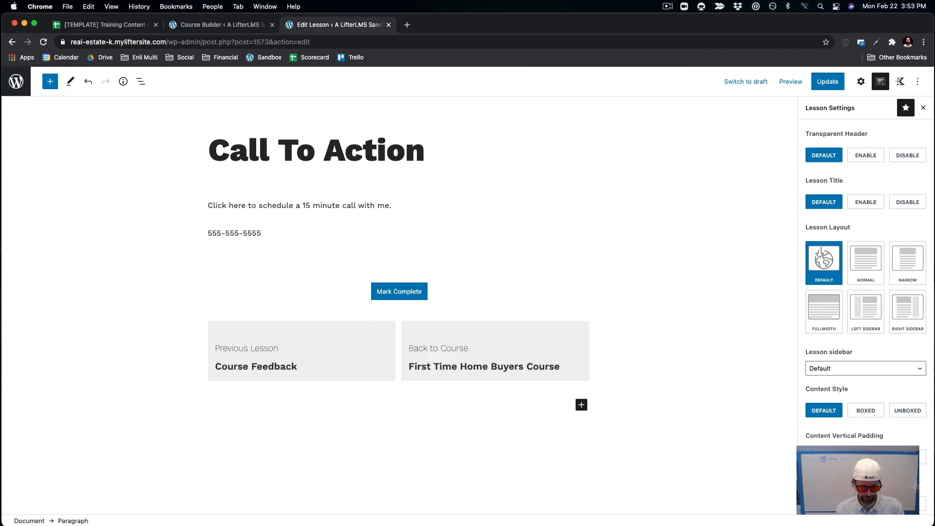
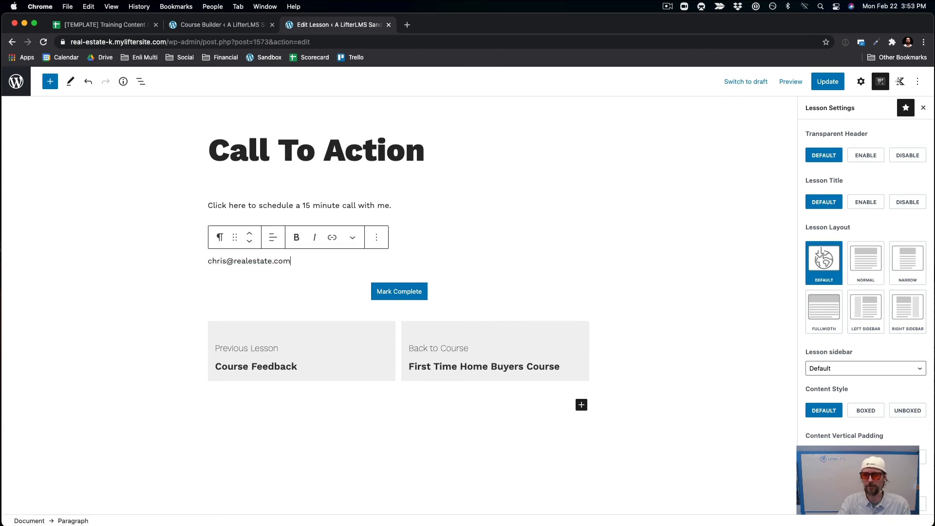
pyautogui.click(828, 81)
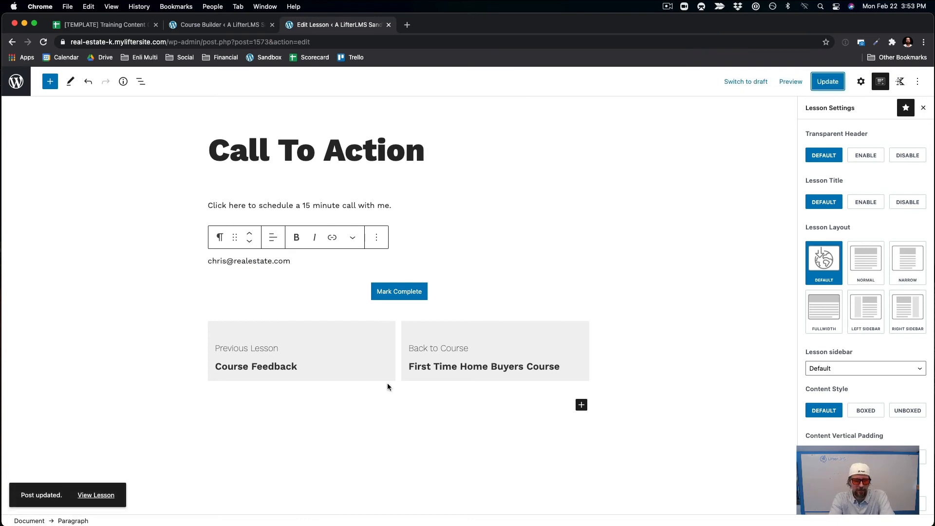
# View the saved Call To Action lesson on the live site.
pyautogui.click(96, 495)
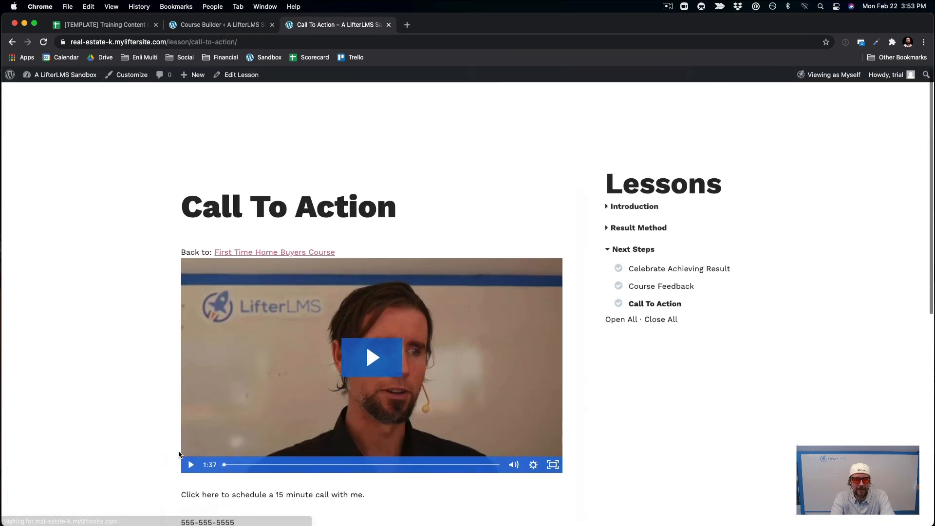
pyautogui.scroll(-3, 287, 469)
pyautogui.scroll(3, 289, 464)
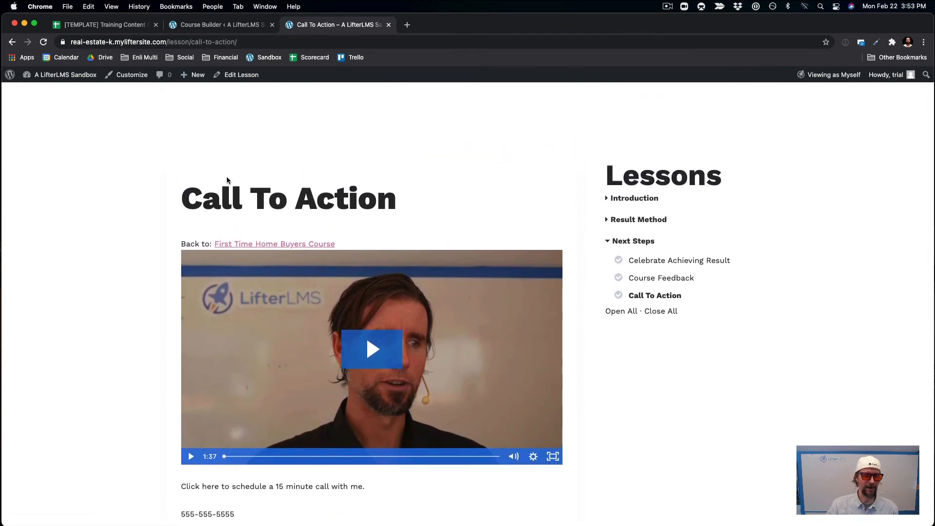
pyautogui.scroll(2, 227, 181)
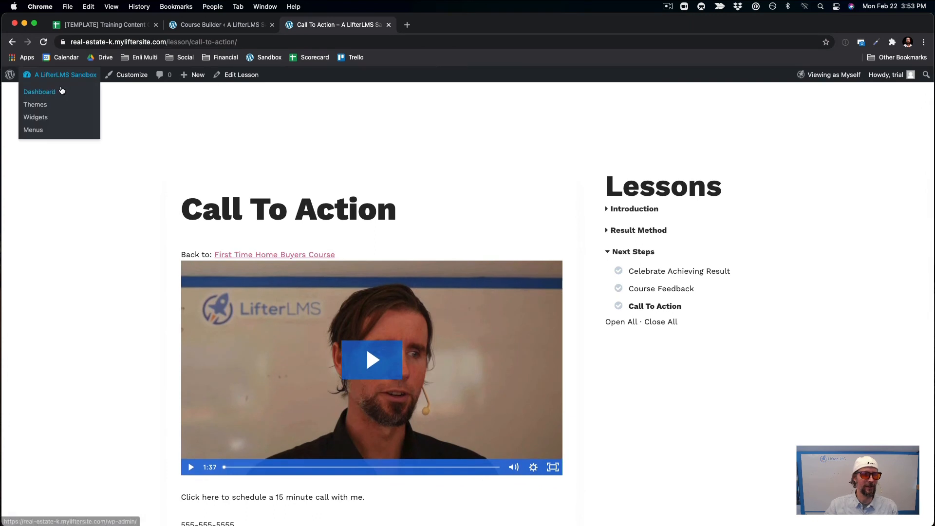
# Go through the Dashboard to the live home page and browse its Featured Properties.
pyautogui.click(62, 91)
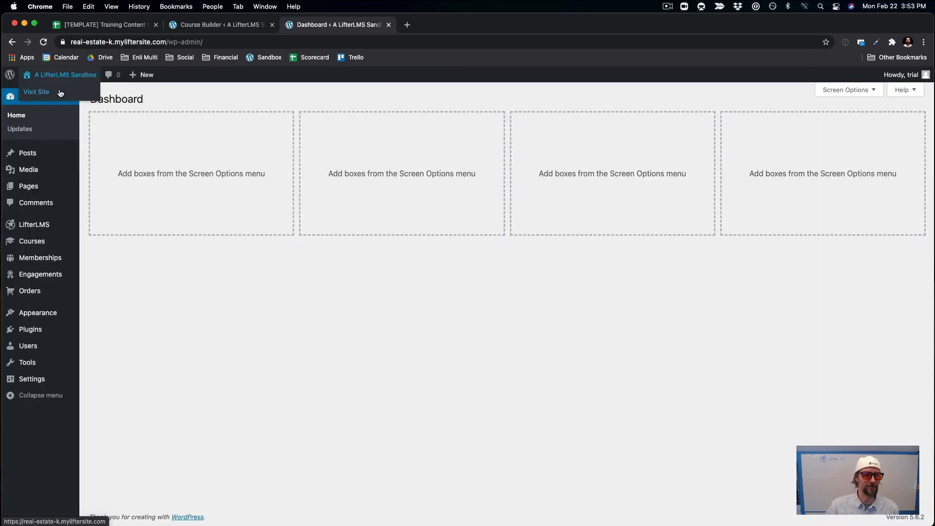
pyautogui.click(60, 93)
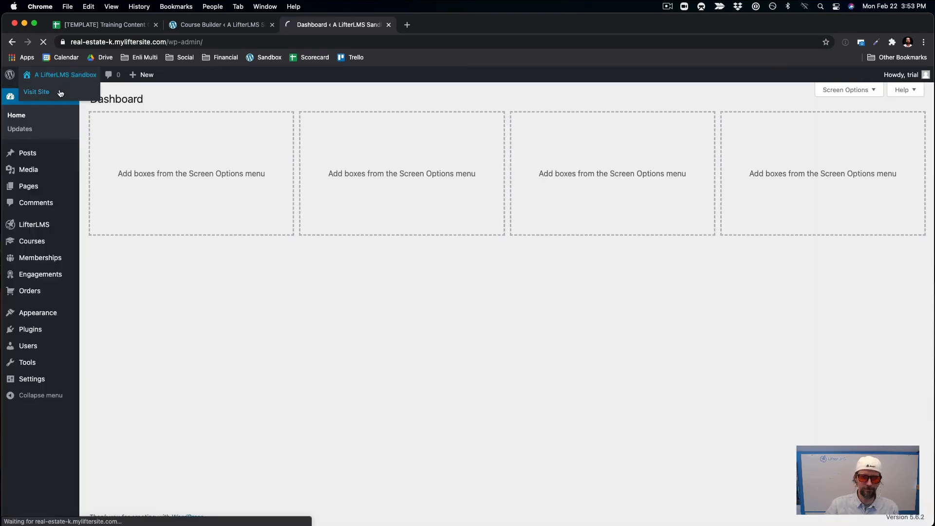
pyautogui.scroll(-5, 344, 320)
pyautogui.scroll(-10, 345, 321)
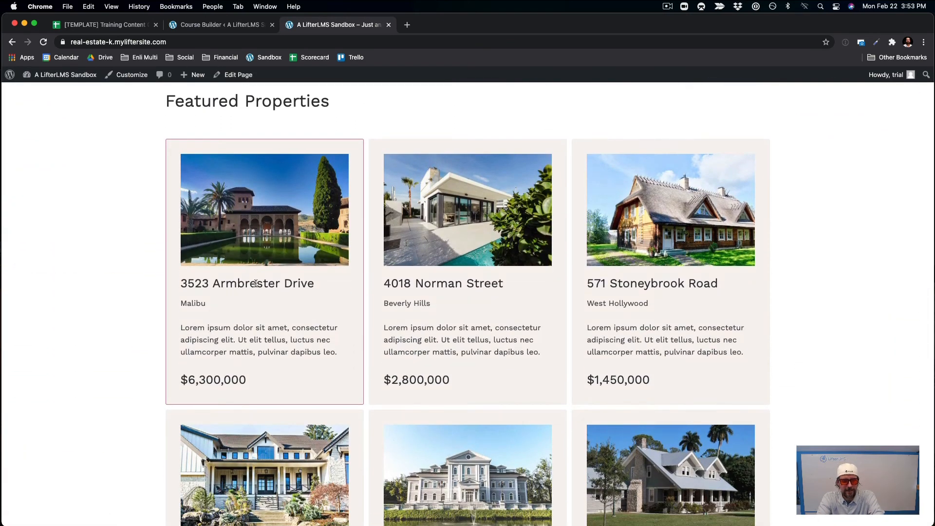
pyautogui.scroll(7, 255, 284)
# Open the Home page in the editor and inspect the hero row and agent portrait gallery.
pyautogui.click(236, 75)
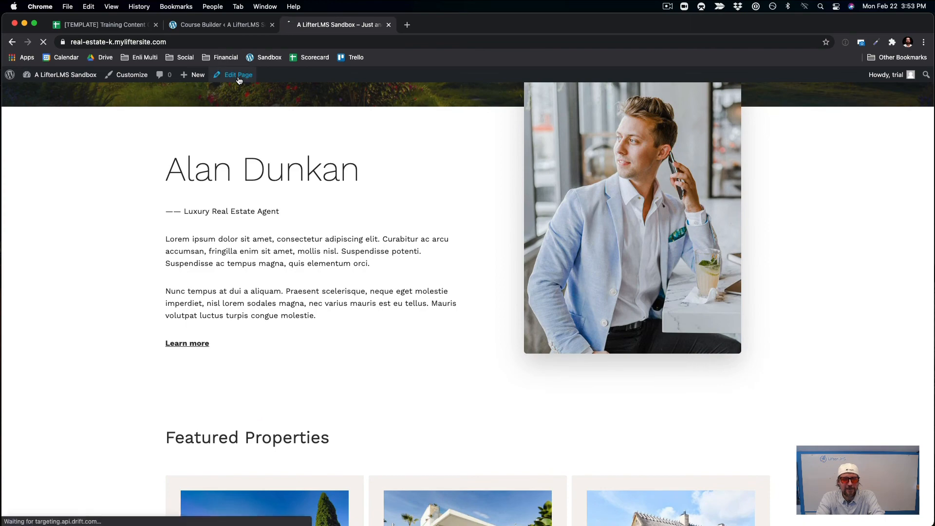
pyautogui.scroll(-4, 701, 465)
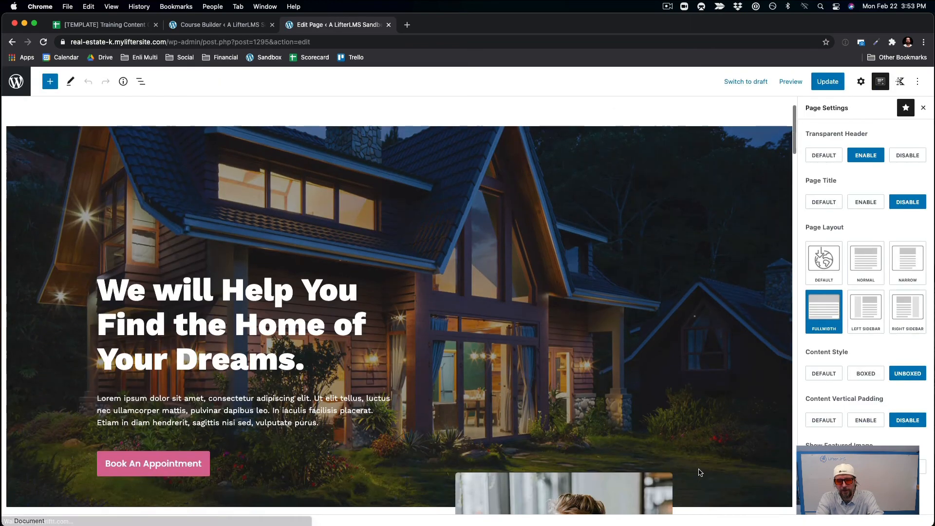
pyautogui.scroll(3, 701, 465)
pyautogui.scroll(1, 673, 383)
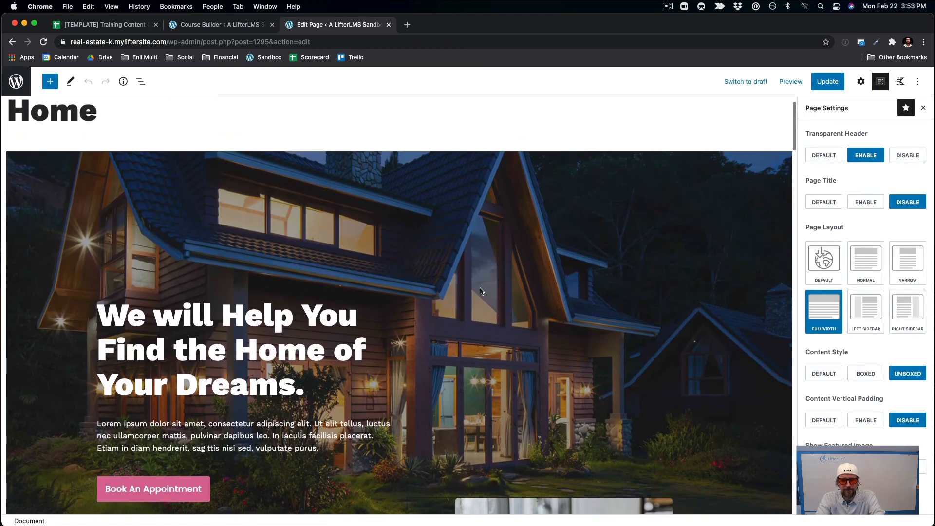
pyautogui.click(458, 236)
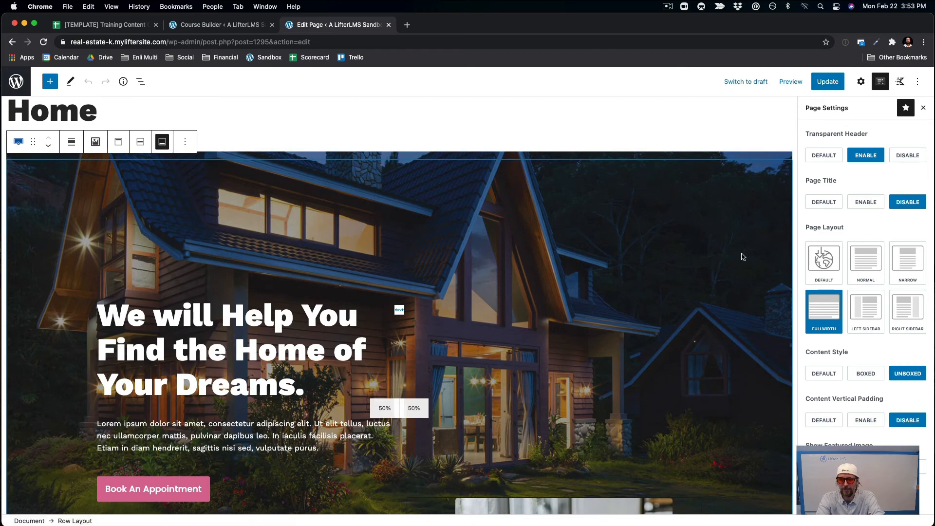
pyautogui.scroll(-8, 742, 257)
pyautogui.click(600, 251)
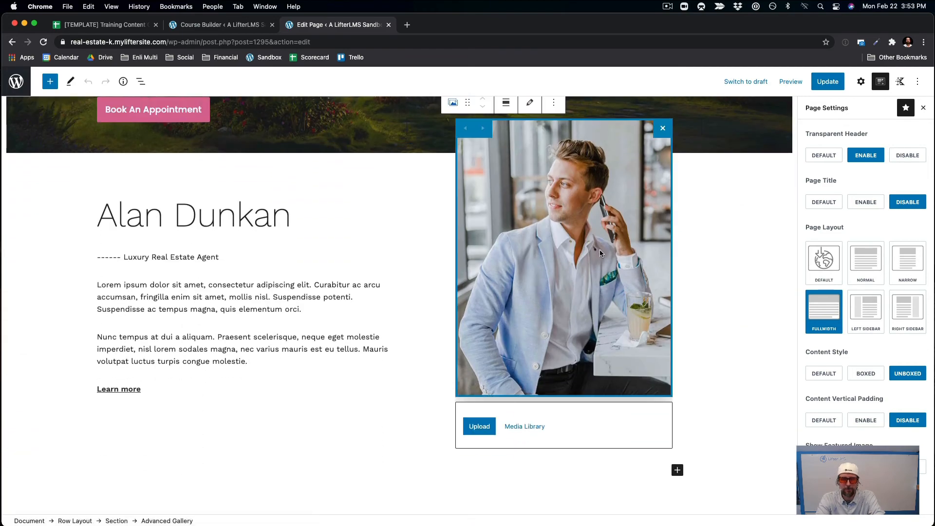
pyautogui.scroll(-10, 600, 252)
# Inspect the property cards, What Our Clients Say row and 600+ heading, then update the page.
pyautogui.click(219, 265)
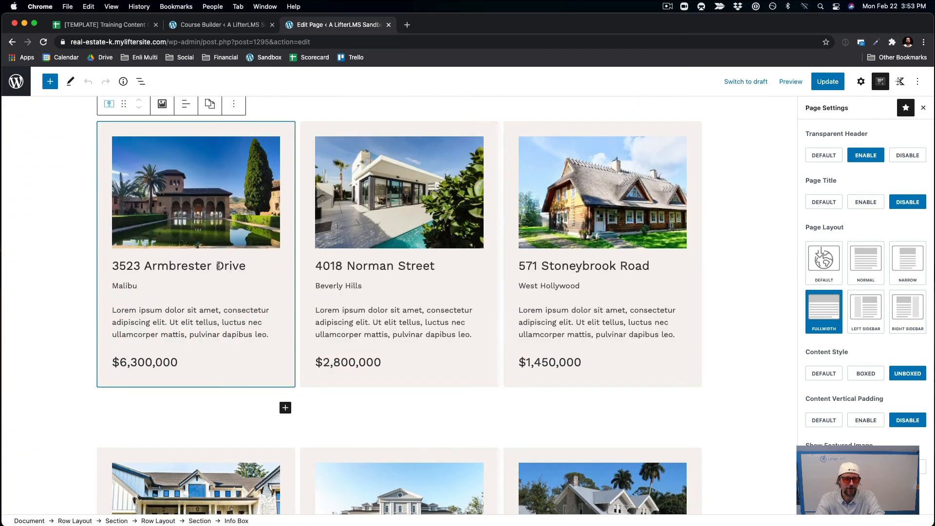
pyautogui.click(402, 308)
pyautogui.scroll(-15, 403, 308)
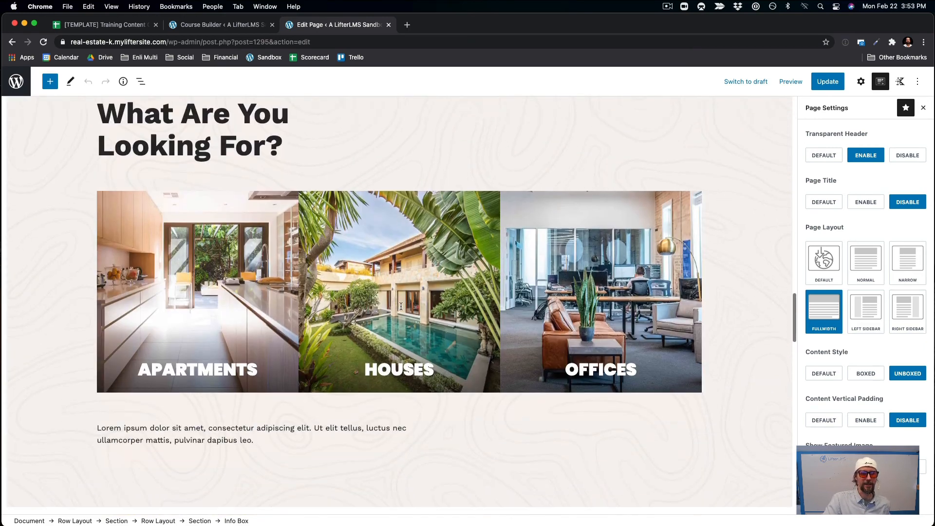
pyautogui.scroll(5, 401, 307)
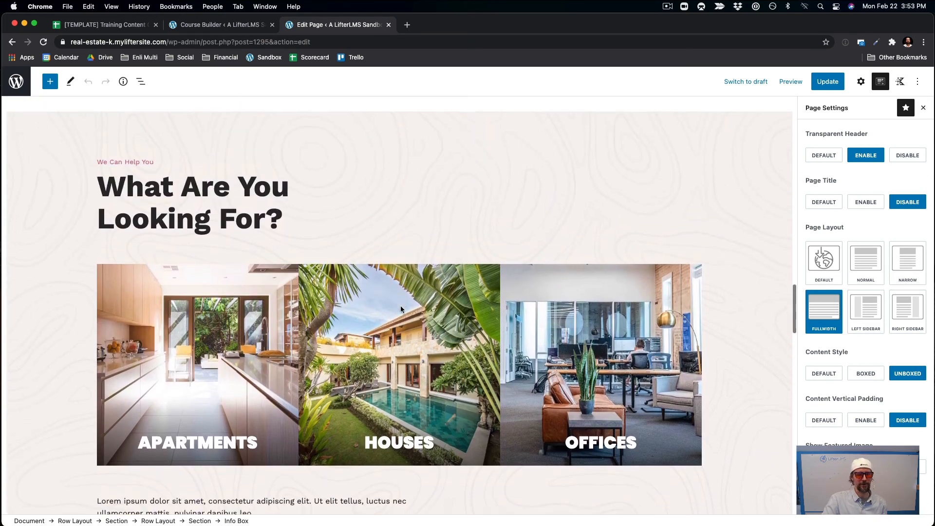
pyautogui.scroll(-15, 401, 308)
pyautogui.click(401, 305)
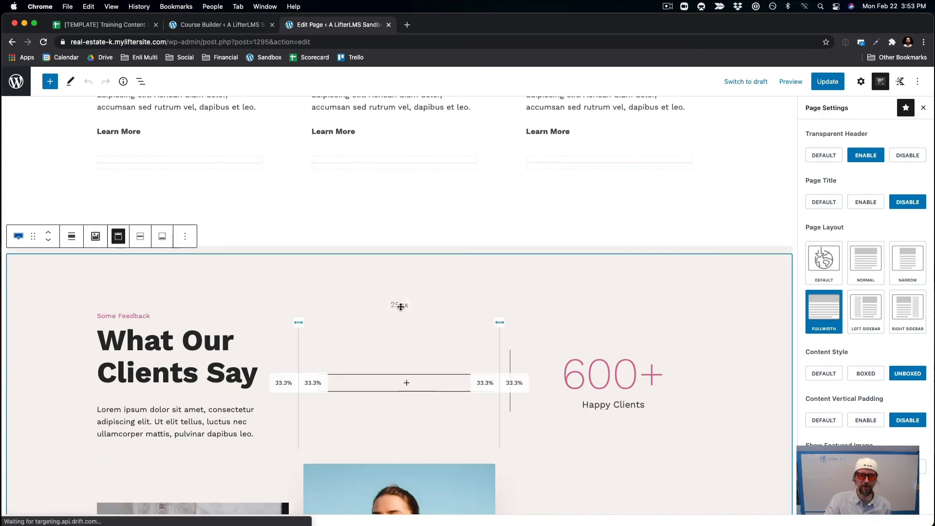
pyautogui.click(567, 370)
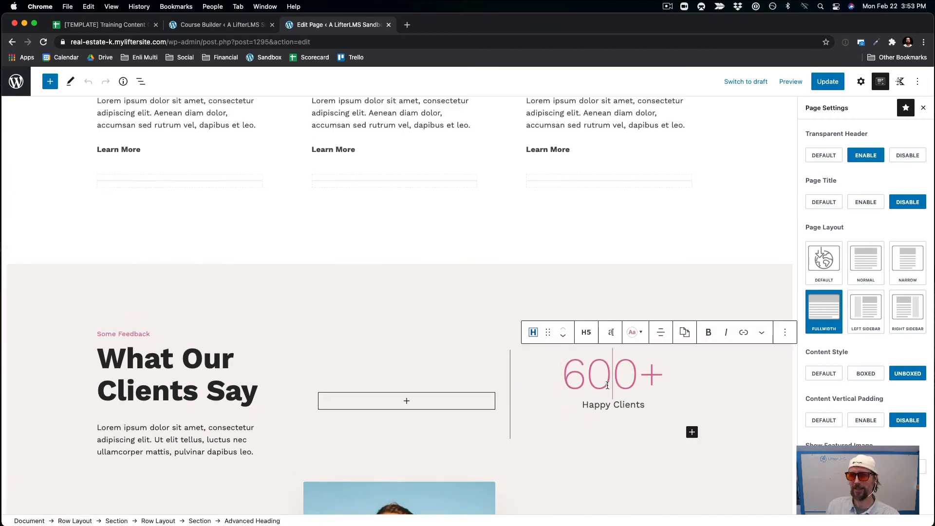
pyautogui.scroll(10, 598, 170)
pyautogui.scroll(-3, 597, 170)
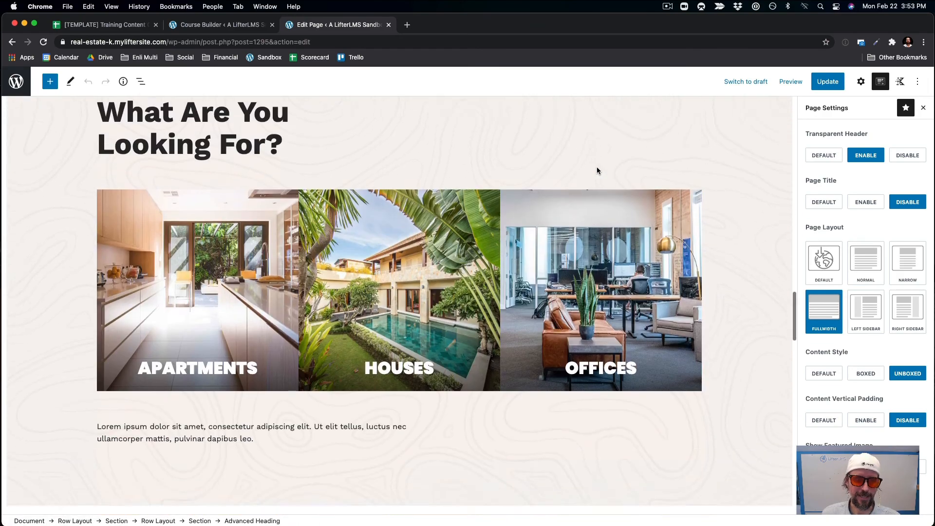
pyautogui.scroll(4, 598, 170)
pyautogui.scroll(15, 597, 170)
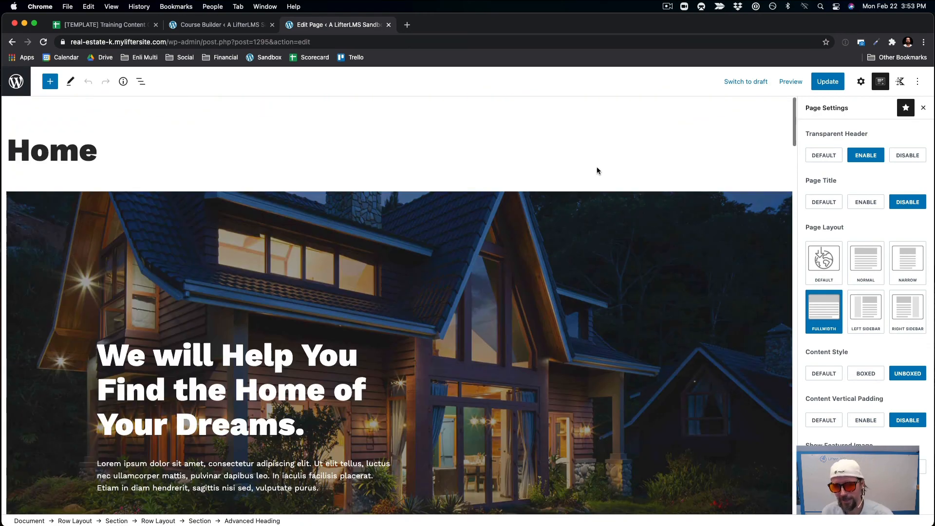
pyautogui.click(821, 87)
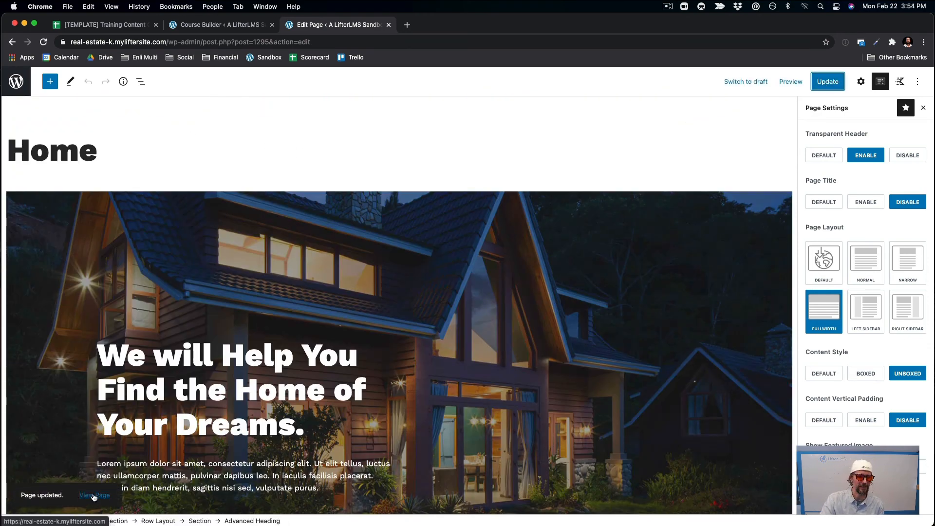
# View the updated home page on the live site.
pyautogui.click(94, 496)
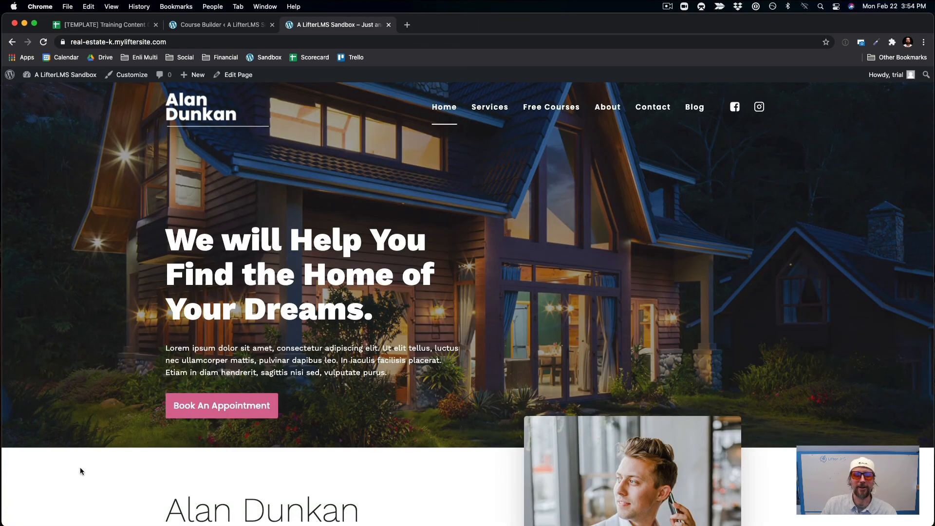
pyautogui.scroll(-3, 111, 337)
pyautogui.scroll(5, 111, 337)
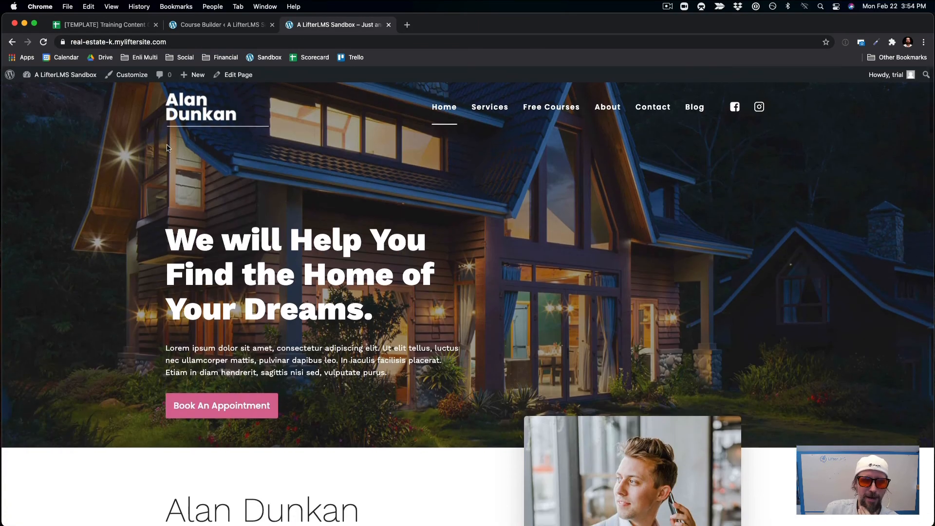
# Follow the Free Courses link to the Course Catalog, then return home via the site logo.
pyautogui.click(531, 112)
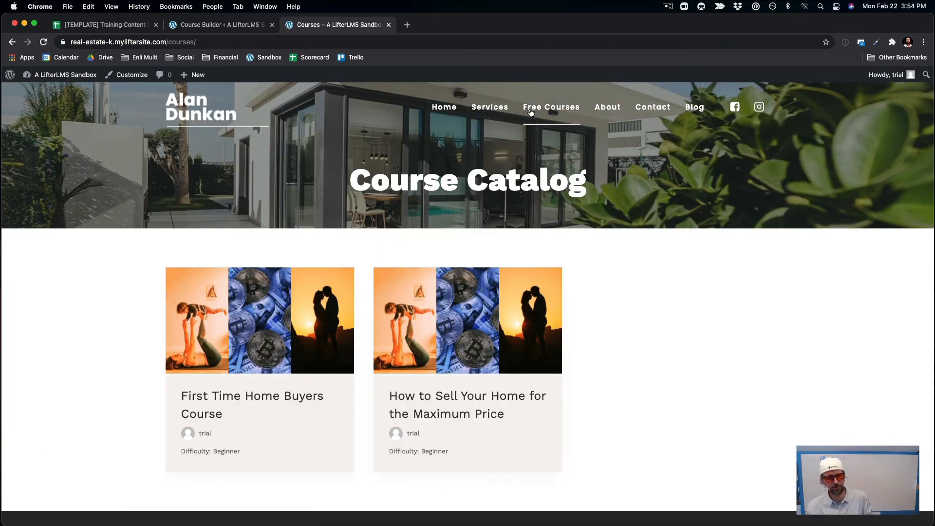
pyautogui.scroll(-2, 450, 363)
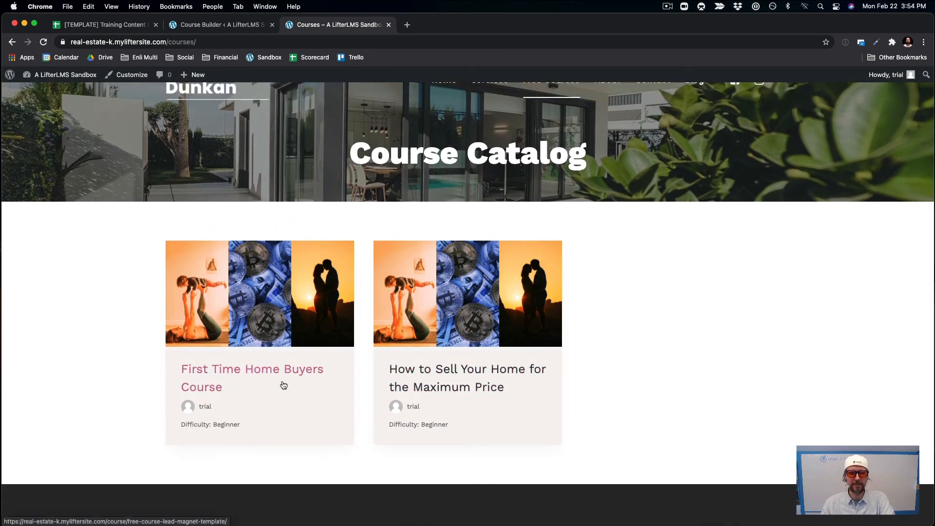
pyautogui.scroll(-1, 525, 376)
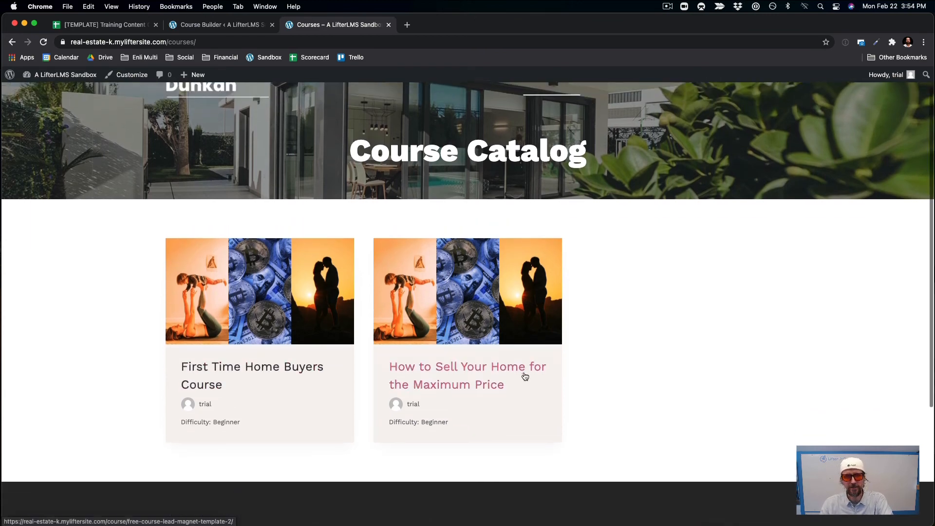
pyautogui.scroll(2, 525, 376)
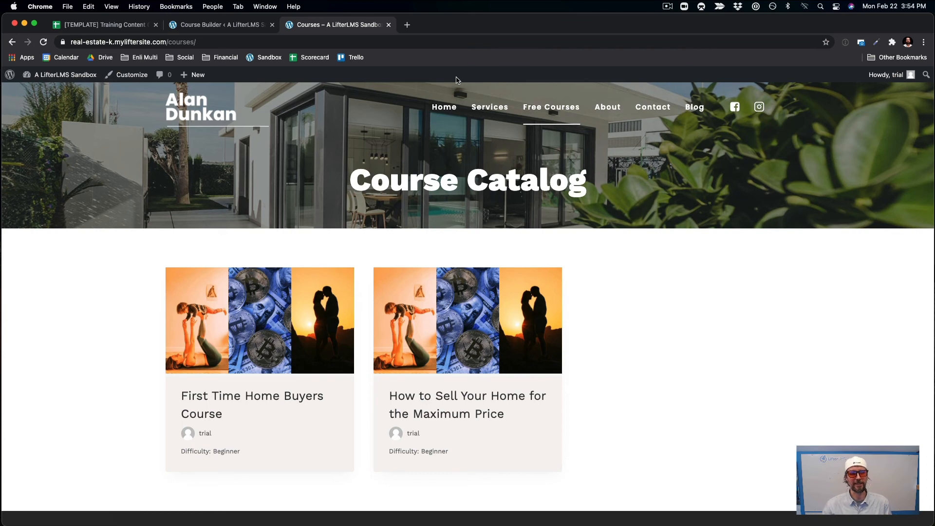
pyautogui.click(183, 113)
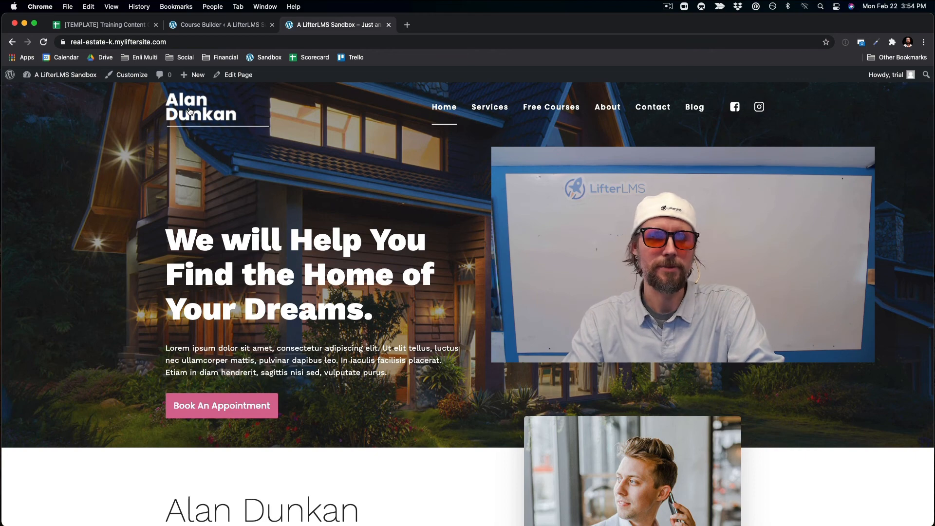
pyautogui.scroll(-5, 27, 250)
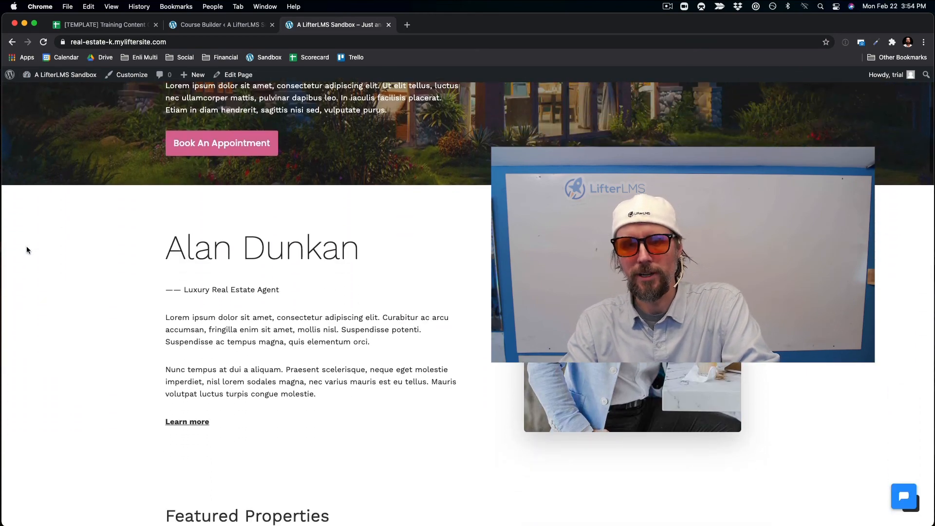
pyautogui.scroll(7, 26, 250)
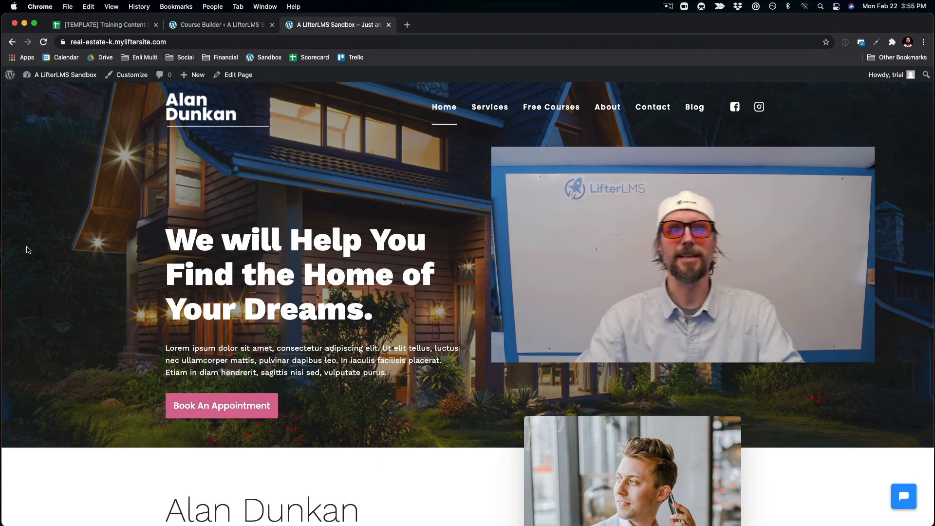
pyautogui.scroll(-5, 27, 250)
pyautogui.scroll(-15, 27, 250)
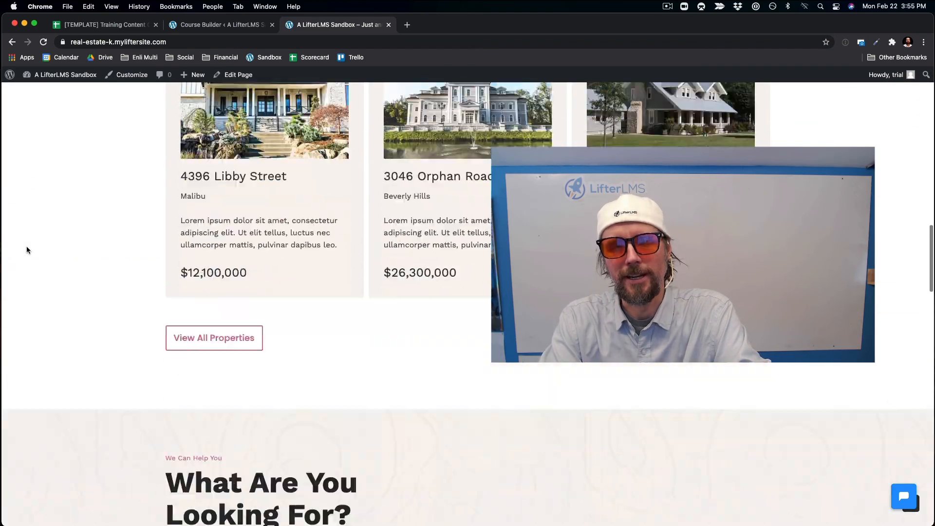
pyautogui.scroll(20, 27, 250)
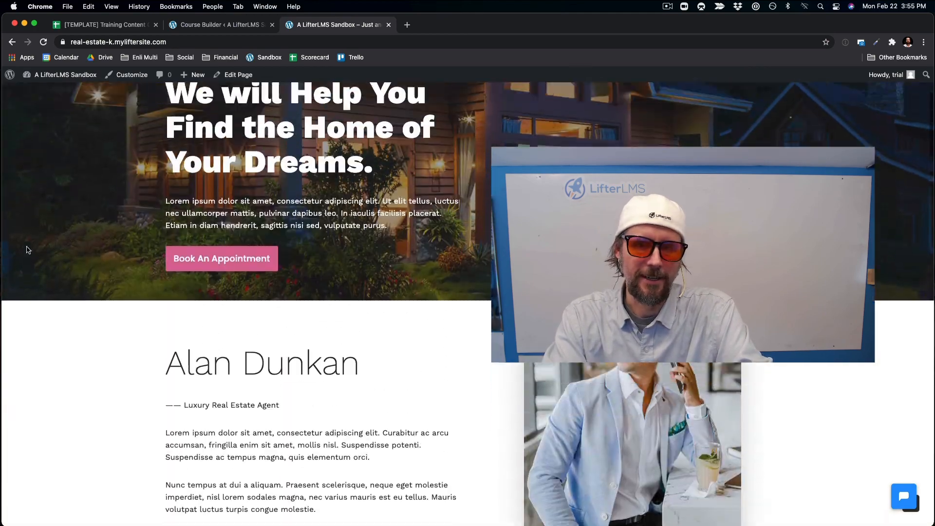